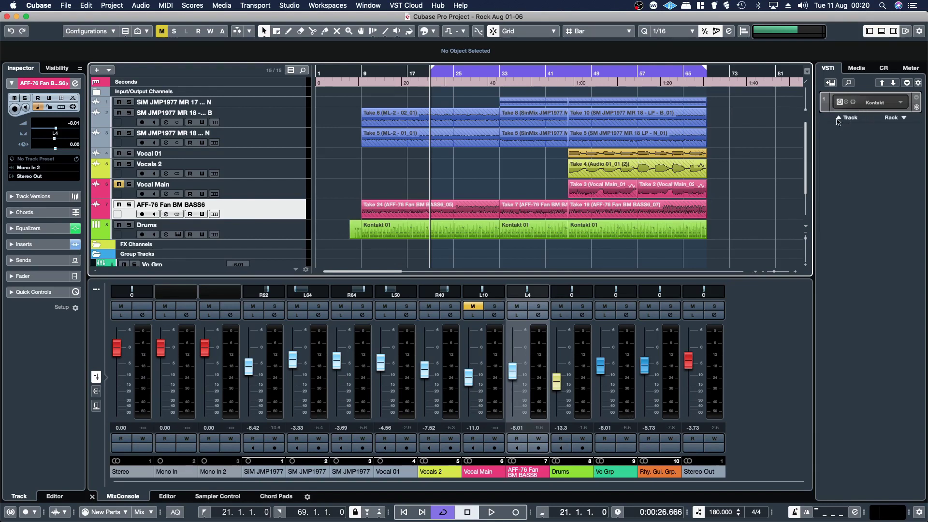
- Play the mix and raise the faders of the first two guitar channels to -5.52 and -2.96 and Vocals 2 to -7.10
{"action": "key", "text": "space"}
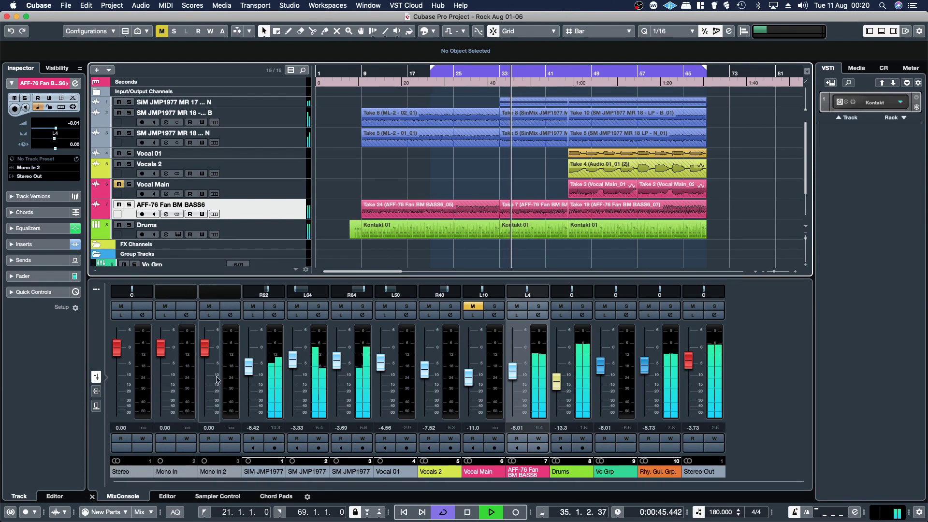
{"action": "left_click_drag", "start_coordinate": [251, 374], "coordinate": [251, 372]}
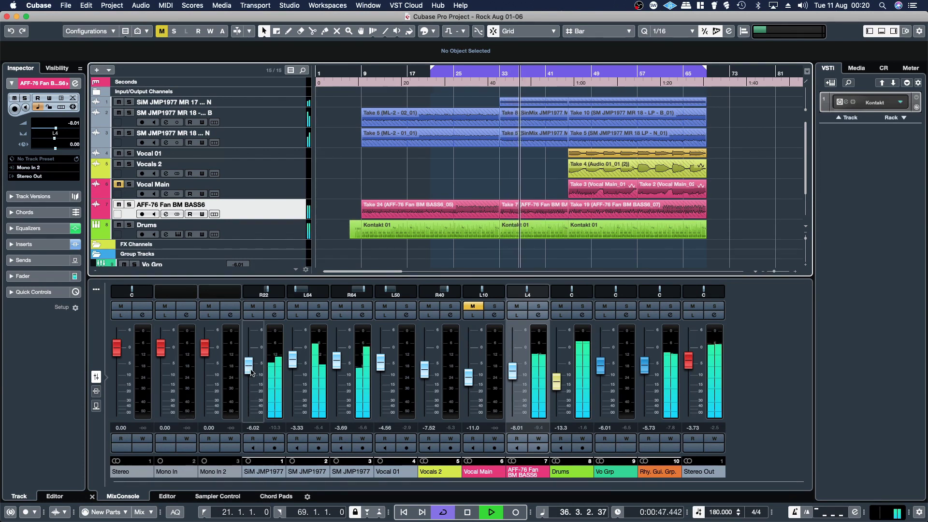
{"action": "scroll", "coordinate": [251, 372], "scroll_direction": "up", "scroll_amount": 1}
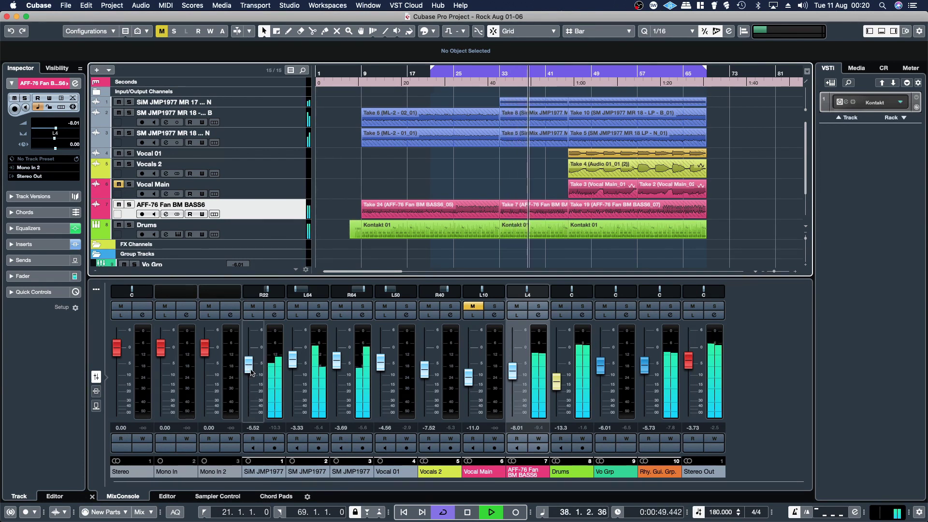
{"action": "scroll", "coordinate": [291, 368], "scroll_direction": "up", "scroll_amount": 1}
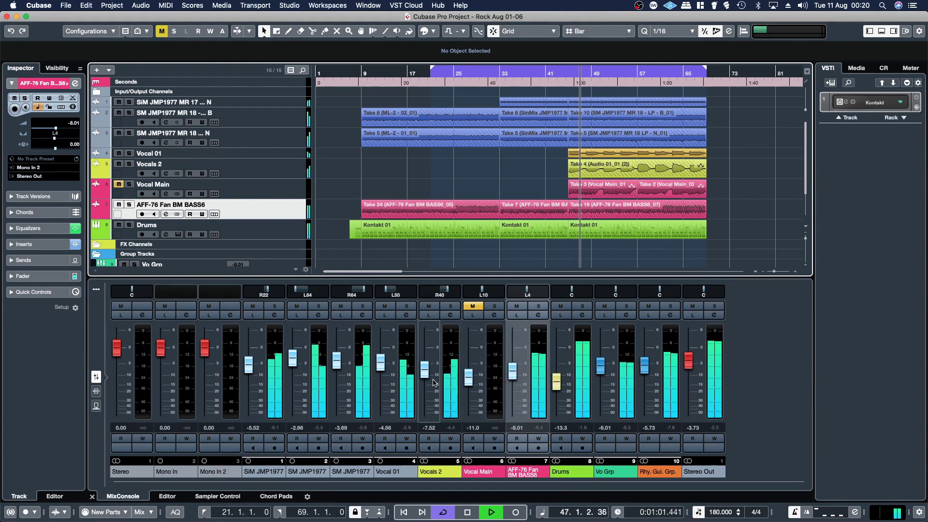
{"action": "scroll", "coordinate": [427, 375], "scroll_direction": "up", "scroll_amount": 1}
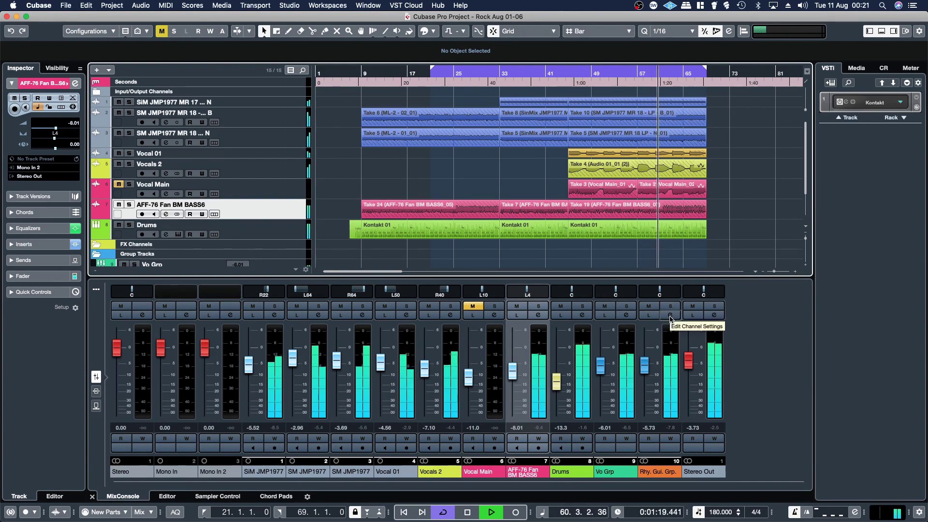
- Insert the smartreverb plug-in in the sixth insert slot of the Vo Grp channel and stop playback
{"action": "left_click", "coordinate": [627, 316]}
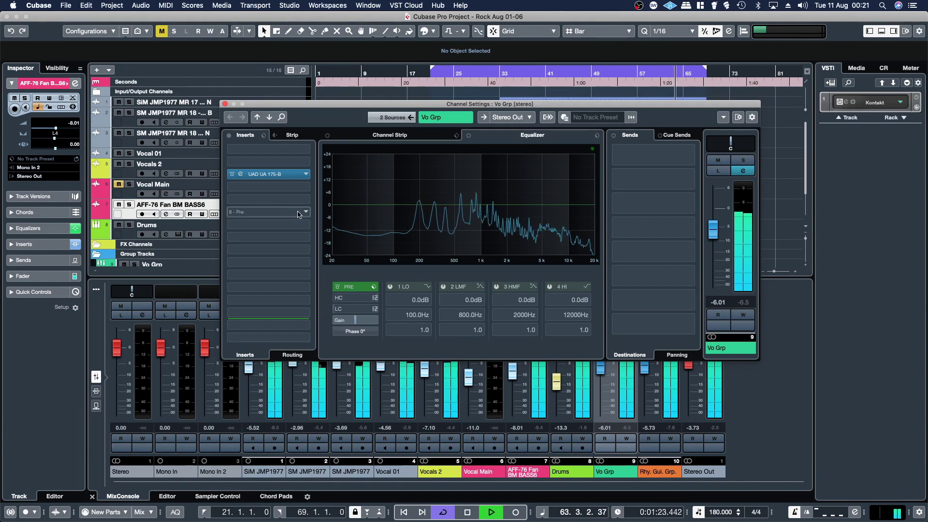
{"action": "left_click", "coordinate": [268, 211]}
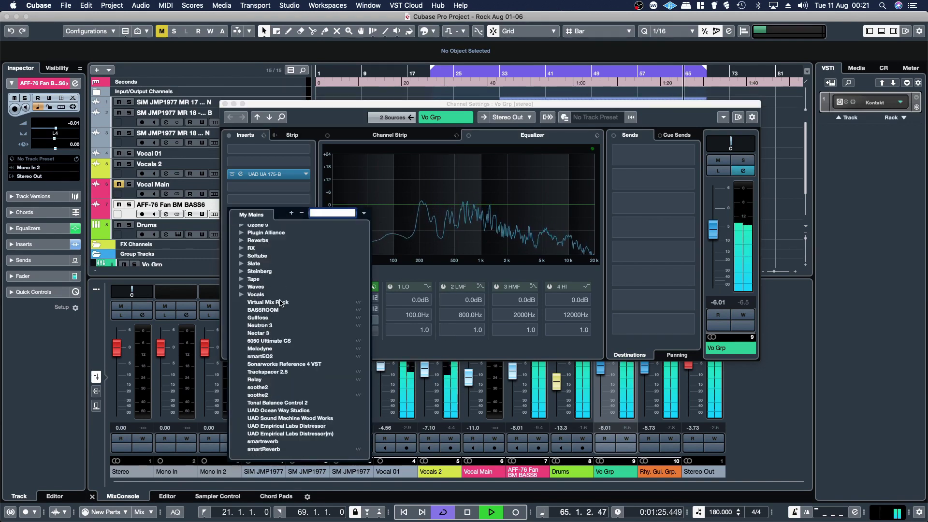
{"action": "scroll", "coordinate": [271, 425], "scroll_direction": "down", "scroll_amount": 5}
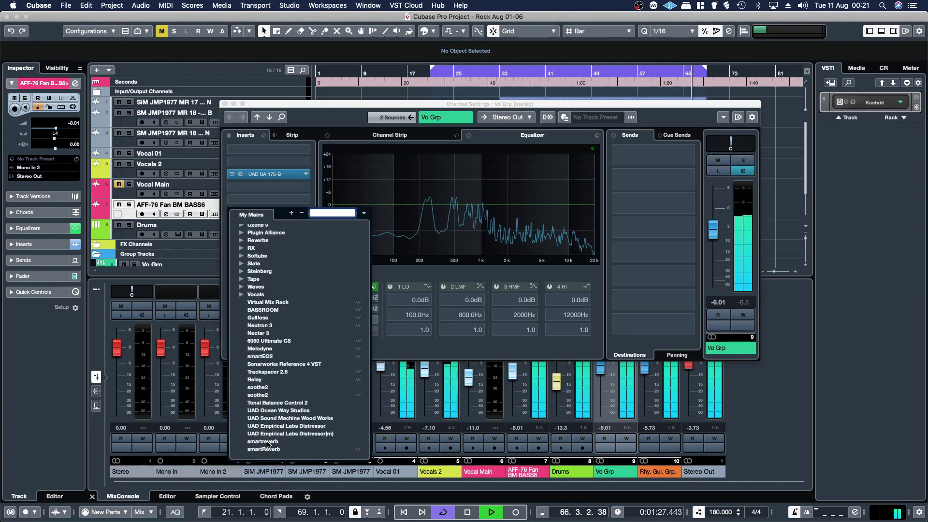
{"action": "double_click", "coordinate": [268, 443]}
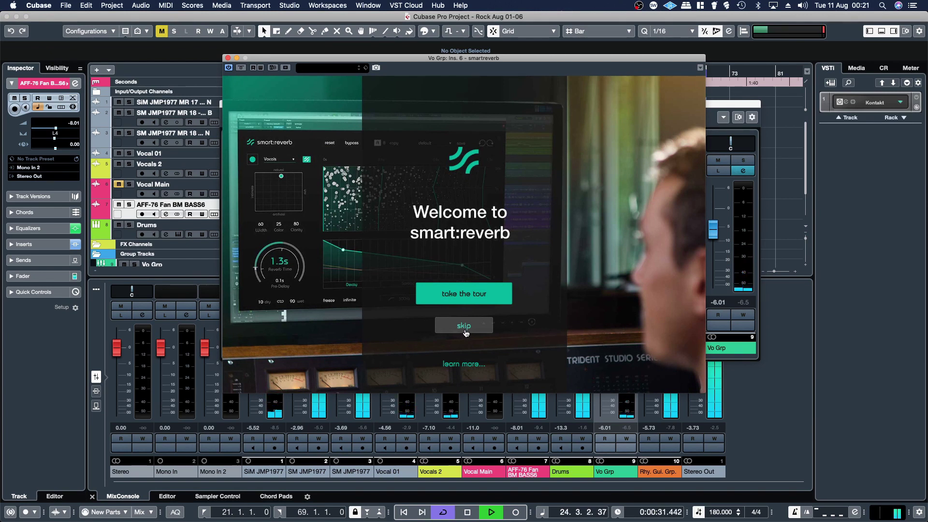
{"action": "left_click", "coordinate": [461, 515]}
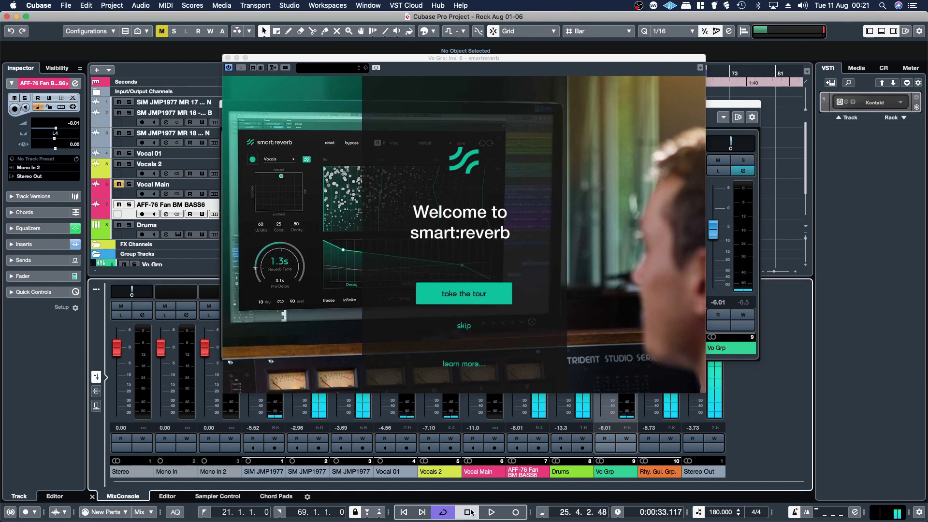
- Go through all pages of the smart:reverb introductory tour and finish it
{"action": "left_click", "coordinate": [464, 296]}
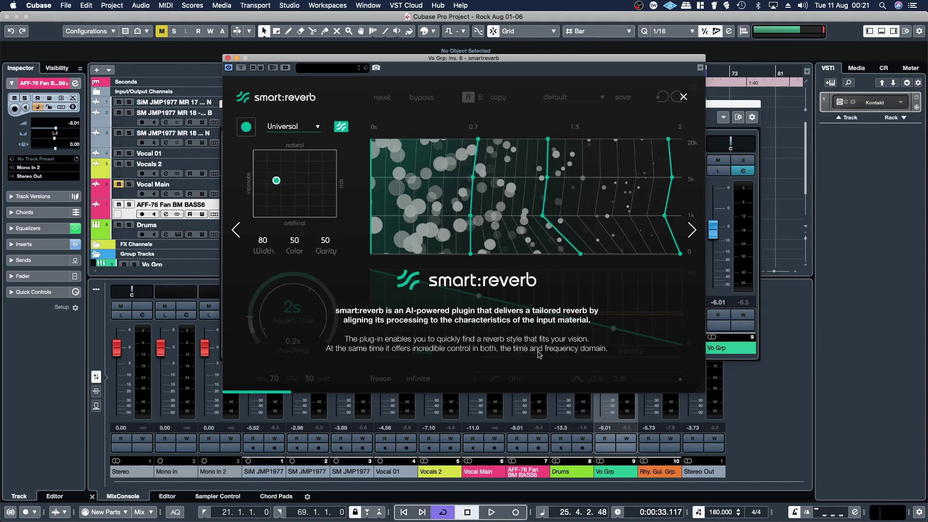
{"action": "left_click", "coordinate": [694, 233]}
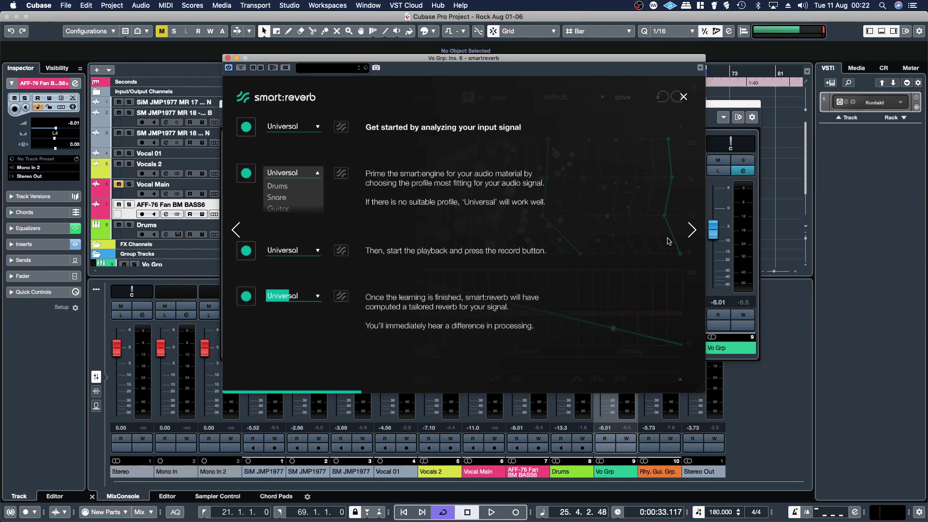
{"action": "left_click", "coordinate": [691, 234]}
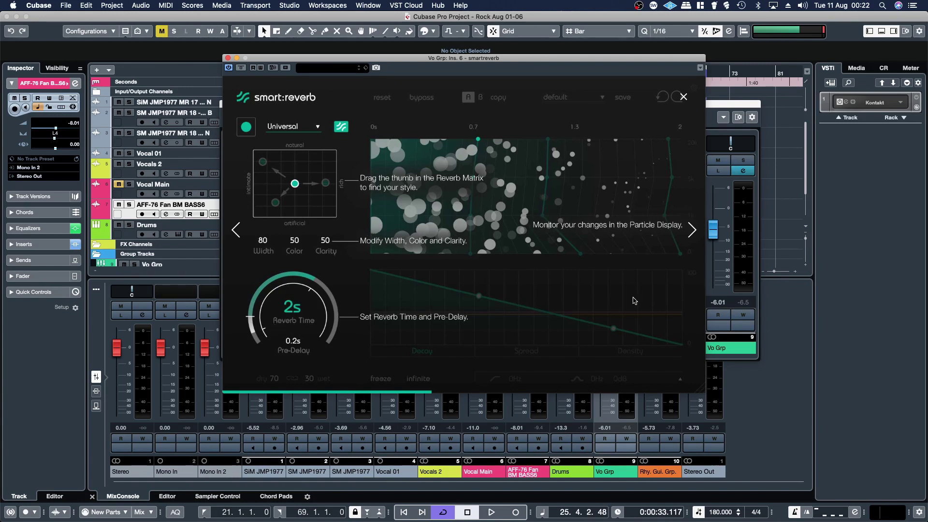
{"action": "left_click", "coordinate": [694, 233]}
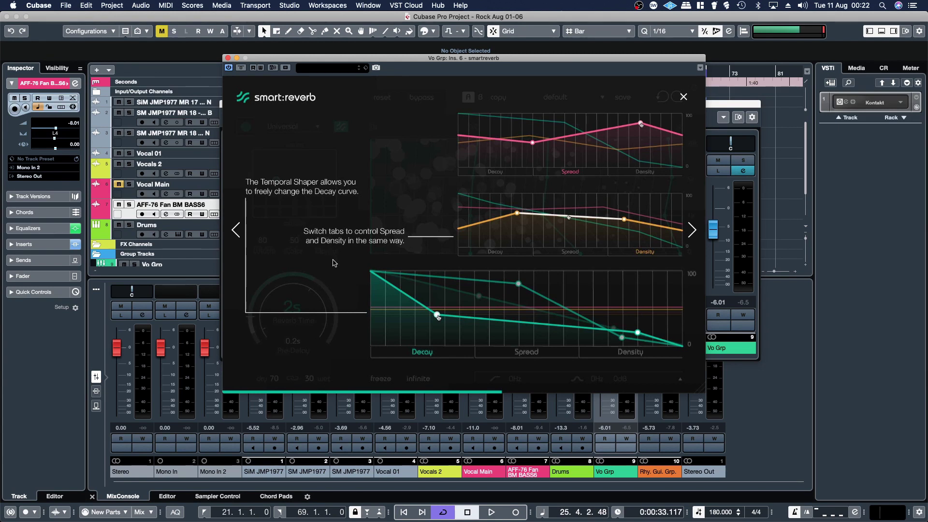
{"action": "left_click", "coordinate": [690, 232]}
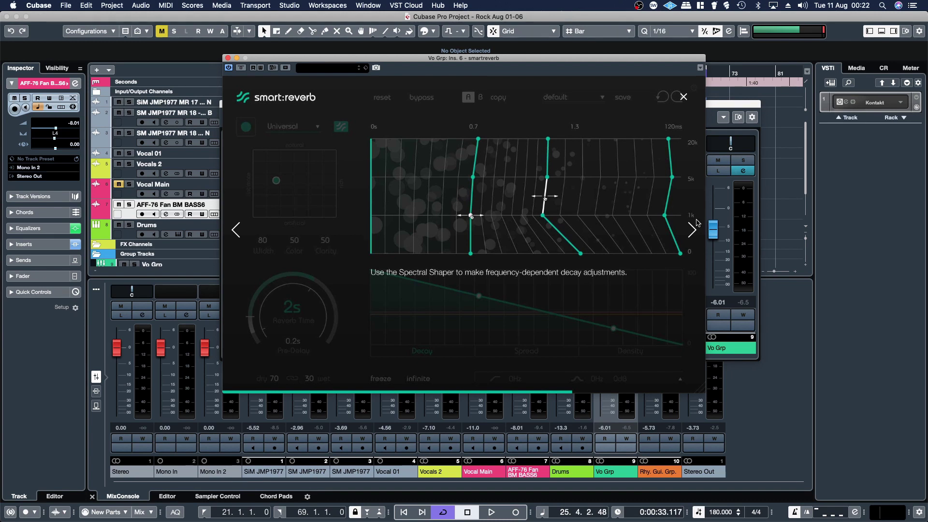
{"action": "left_click", "coordinate": [693, 233]}
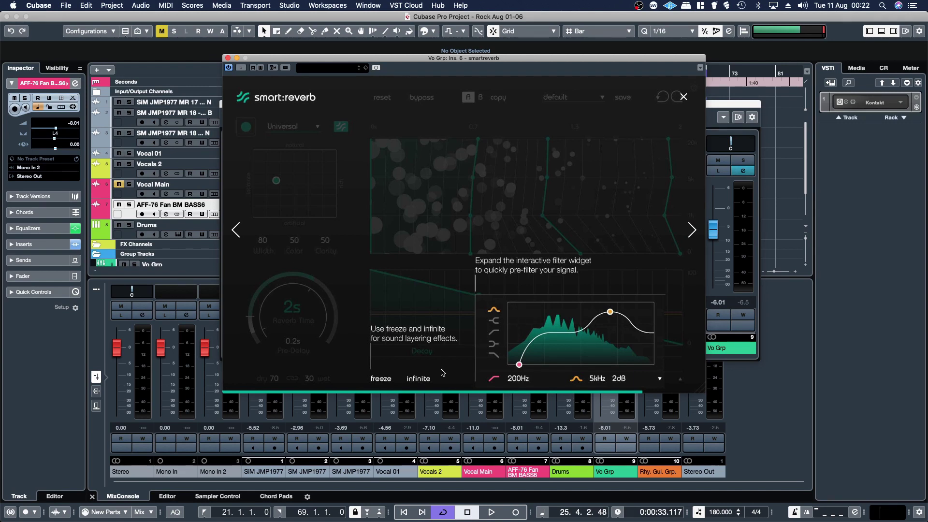
{"action": "left_click", "coordinate": [692, 230]}
{"action": "left_click", "coordinate": [472, 256]}
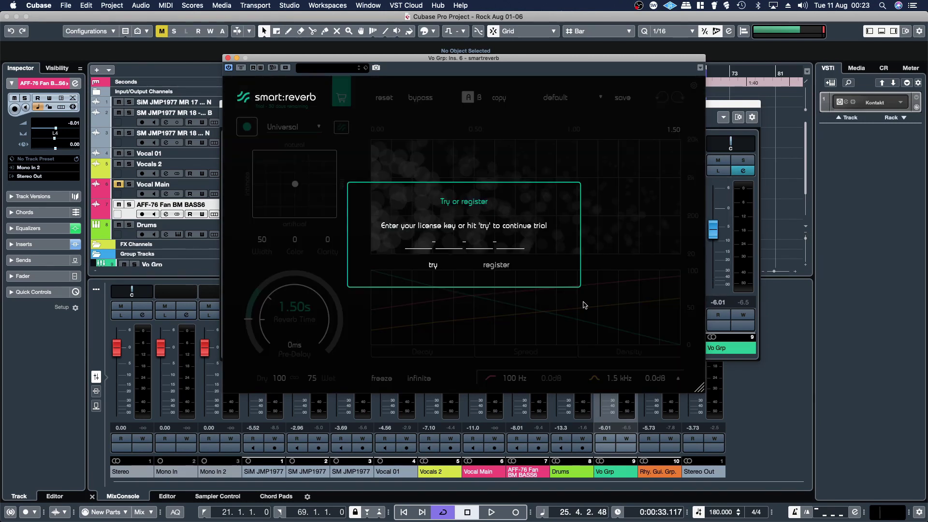
- Continue the smart:reverb trial and move the plug-in and channel settings windows down to uncover the timeline ruler
{"action": "left_click", "coordinate": [431, 265]}
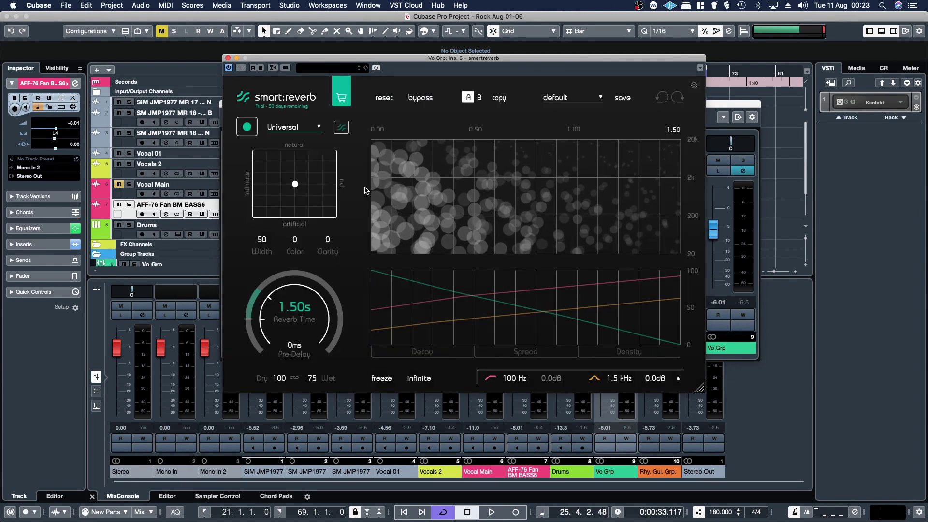
{"action": "left_click_drag", "start_coordinate": [308, 59], "coordinate": [333, 60]}
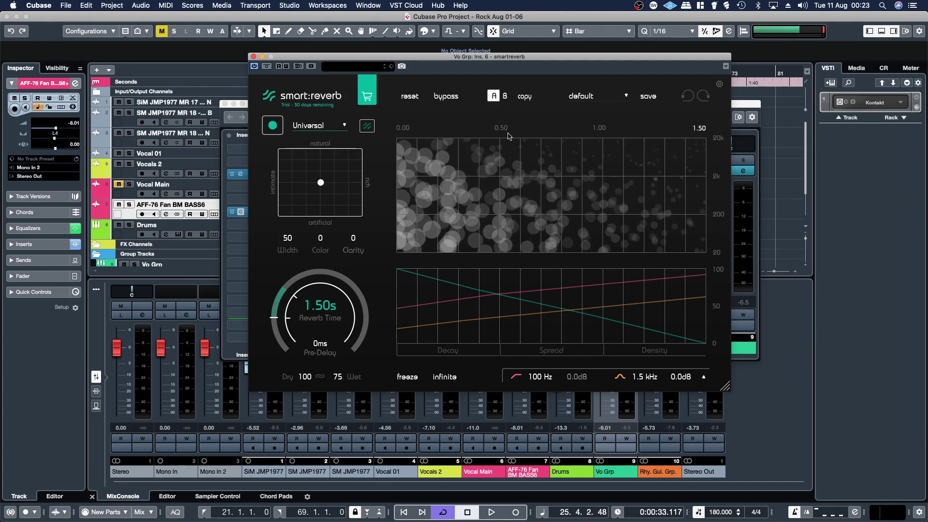
{"action": "left_click_drag", "start_coordinate": [415, 62], "coordinate": [413, 143]}
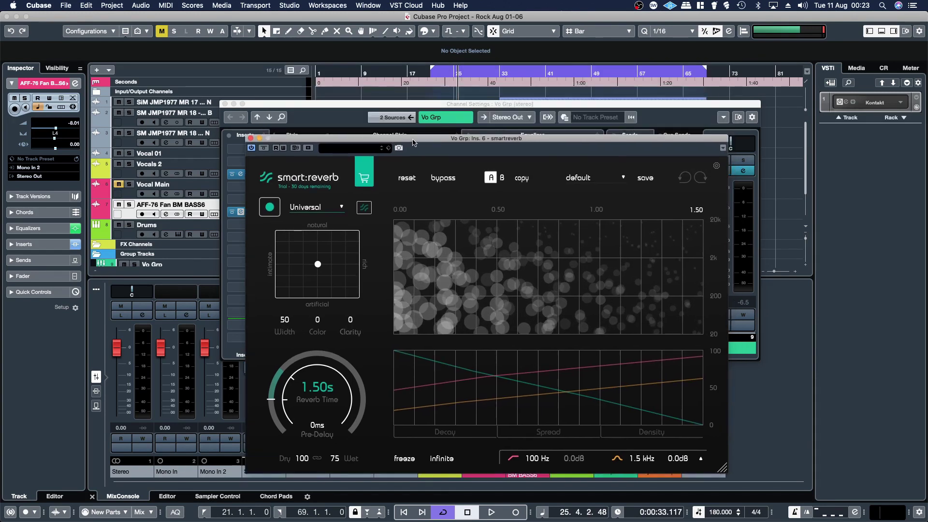
{"action": "left_click", "coordinate": [497, 104]}
{"action": "left_click_drag", "start_coordinate": [497, 104], "coordinate": [494, 139]}
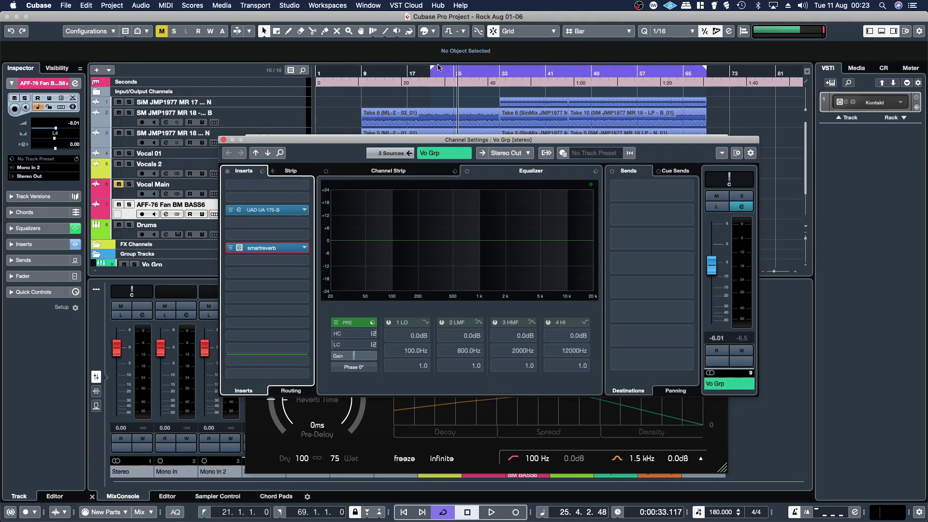
- Play the cycle range from bar 45 to 69 and have smart:reverb analyze the vocal group with the Universal profile
{"action": "left_click_drag", "start_coordinate": [439, 67], "coordinate": [571, 76]}
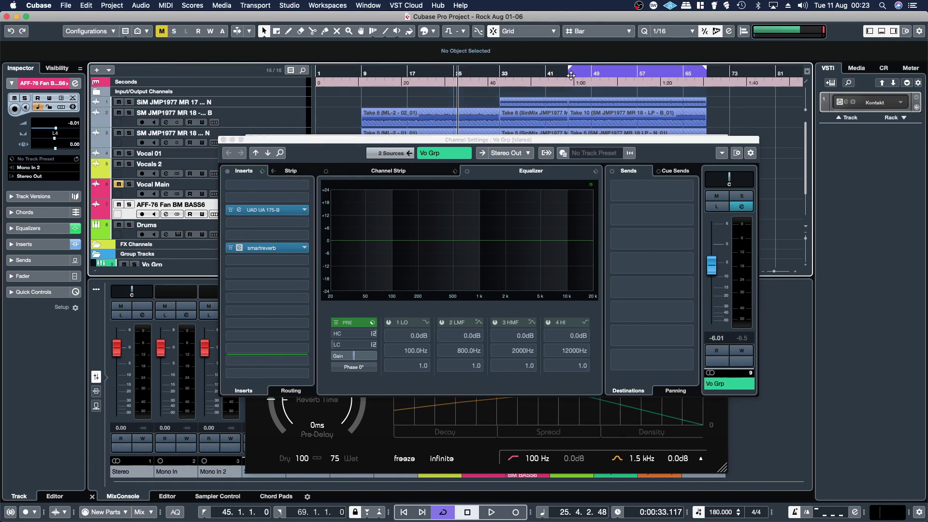
{"action": "key", "text": "space"}
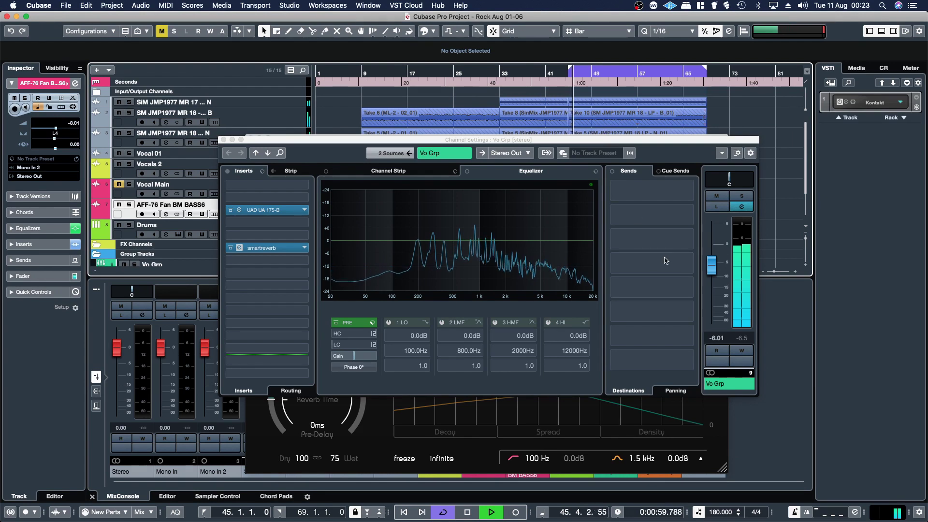
{"action": "left_click", "coordinate": [278, 436]}
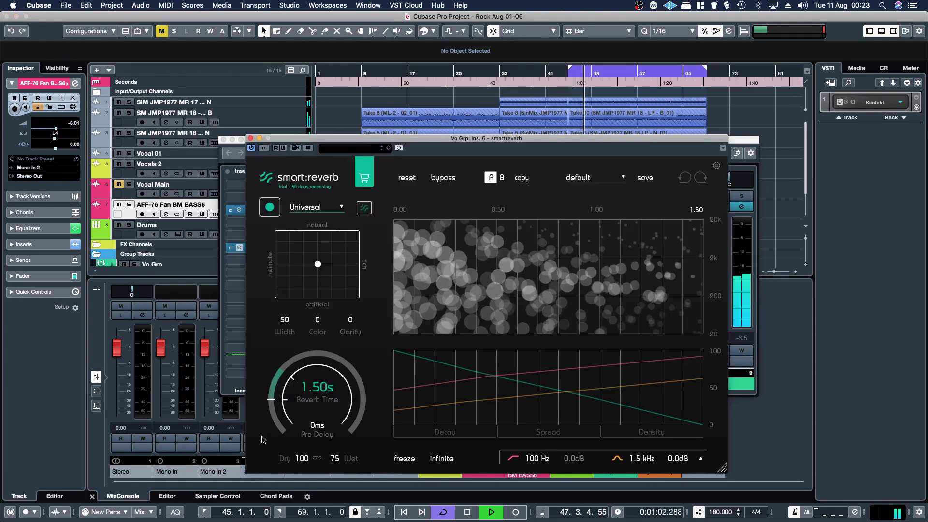
{"action": "left_click", "coordinate": [267, 209]}
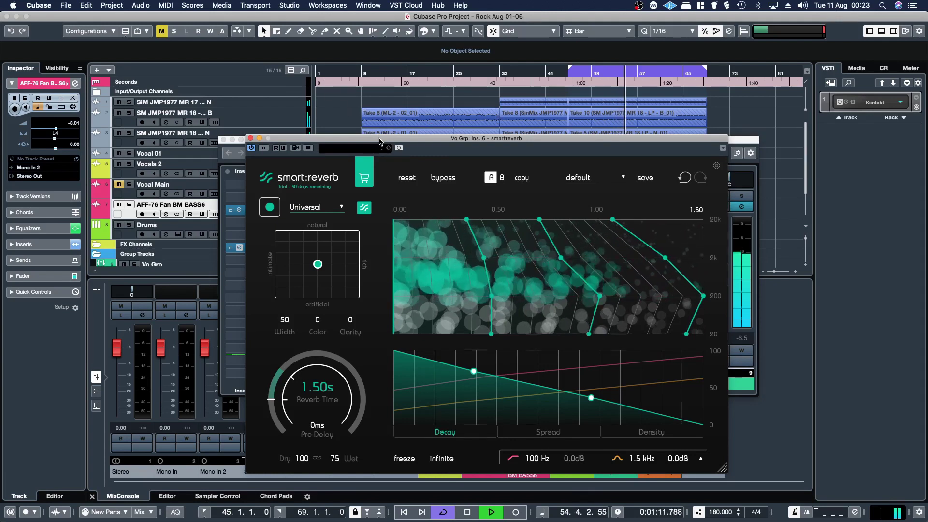
- Move the smart:reverb window clear of the channel controls and solo the Vo Grp channel
{"action": "left_click_drag", "start_coordinate": [380, 141], "coordinate": [301, 79]}
{"action": "left_click", "coordinate": [741, 196]}
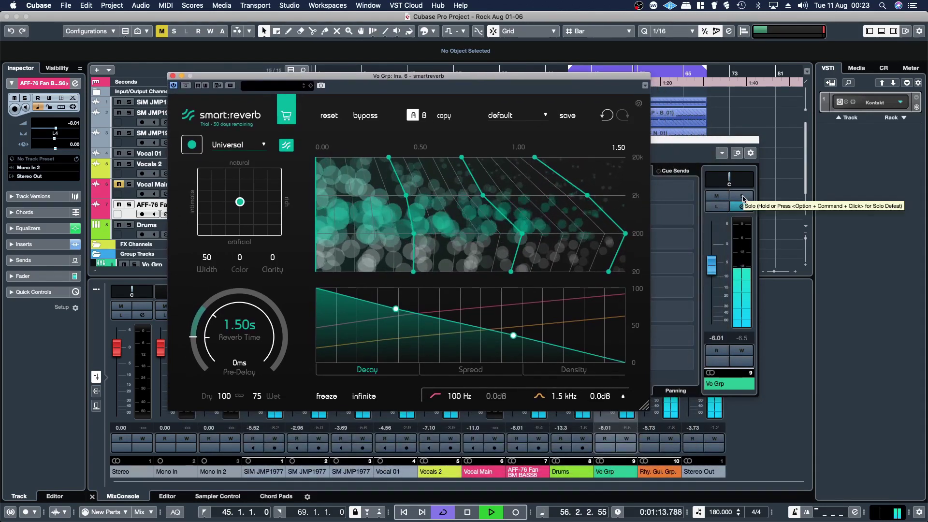
{"action": "left_click", "coordinate": [741, 206]}
{"action": "left_click", "coordinate": [255, 77]}
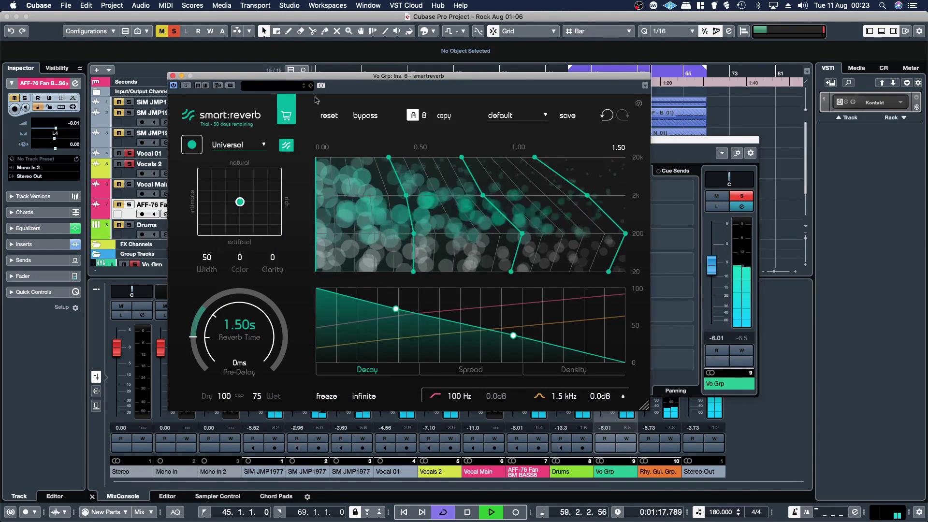
- Compare the soloed vocal group with and without reverb by bypassing and reactivating smart:reverb twice
{"action": "left_click", "coordinate": [186, 86]}
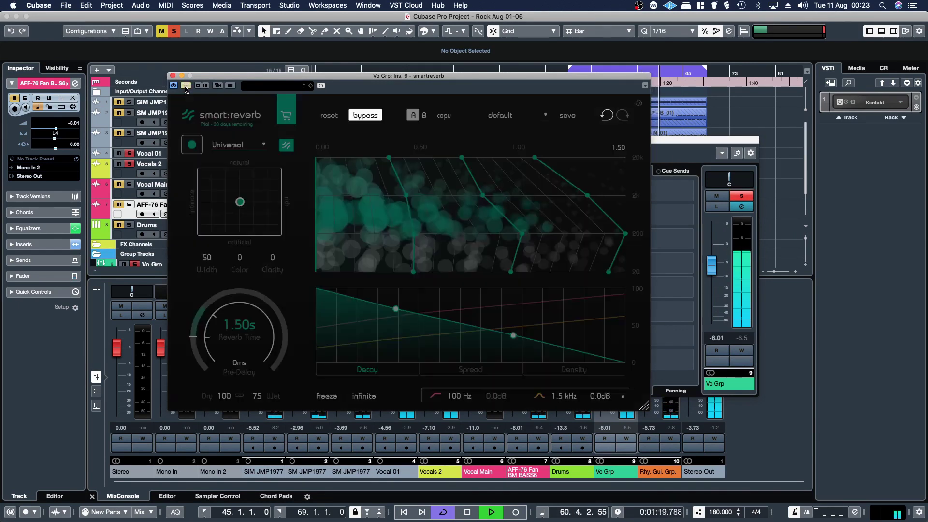
{"action": "left_click", "coordinate": [186, 86]}
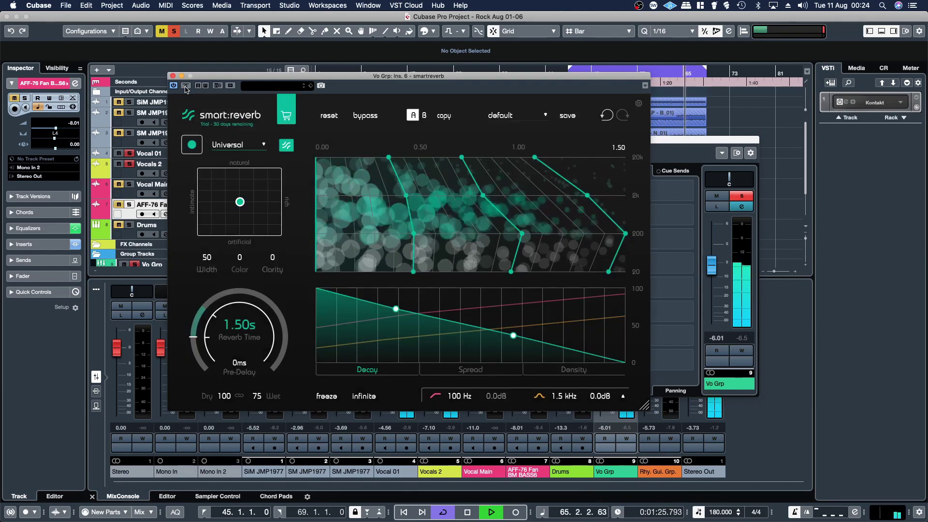
{"action": "left_click", "coordinate": [185, 86]}
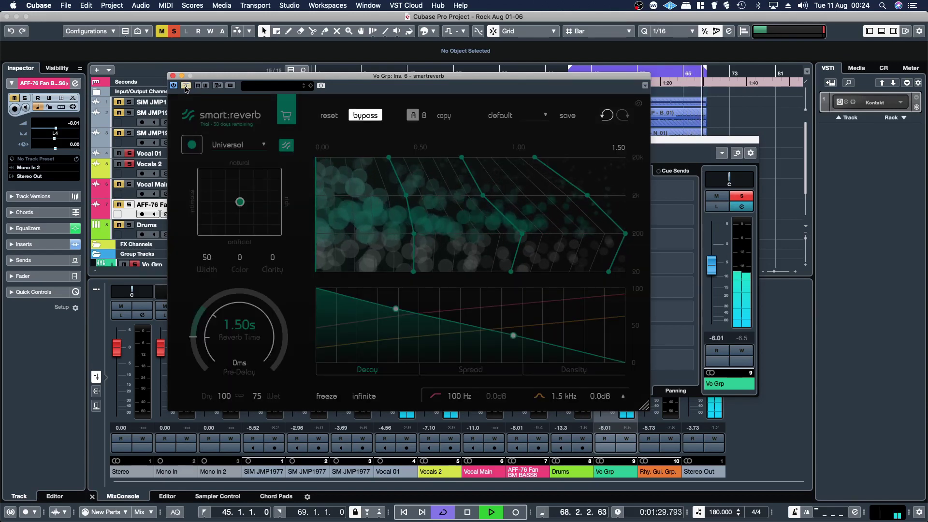
{"action": "left_click", "coordinate": [186, 86]}
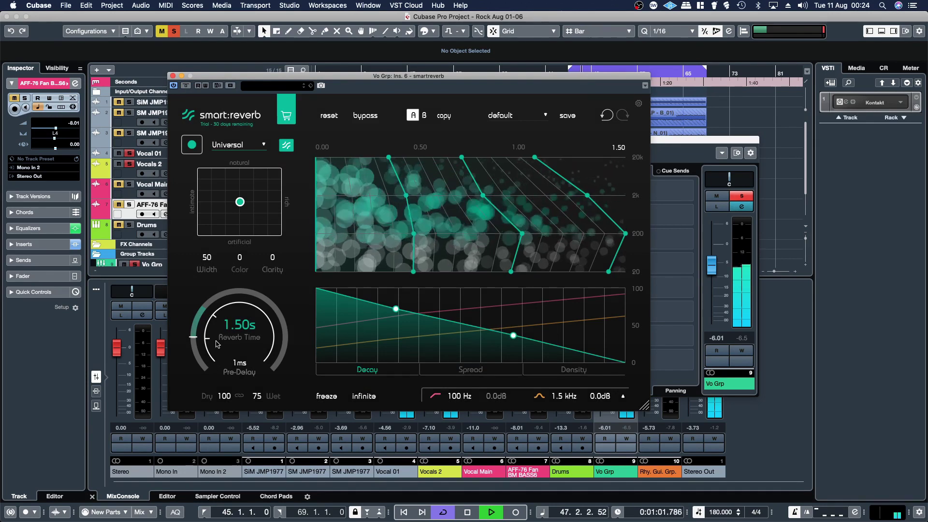
- Set the smart:reverb pre-delay to 2 ms and the reverb time to 1.98 s
{"action": "left_click_drag", "start_coordinate": [217, 344], "coordinate": [214, 313]}
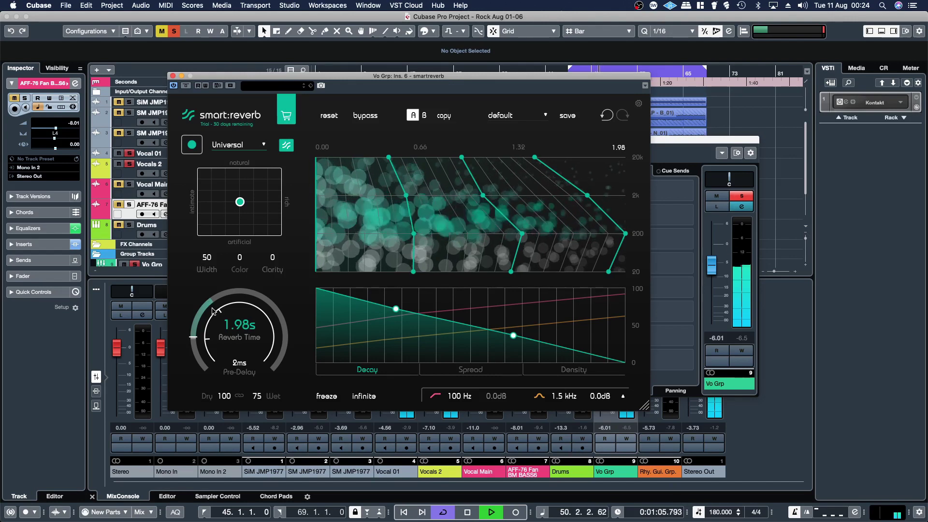
{"action": "left_click_drag", "start_coordinate": [213, 311], "coordinate": [213, 311]}
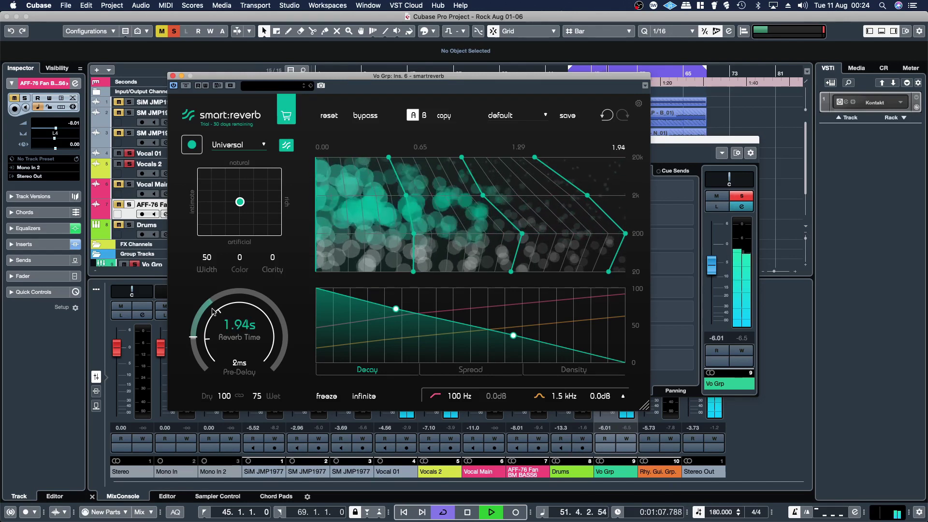
{"action": "left_click_drag", "start_coordinate": [212, 308], "coordinate": [212, 309]}
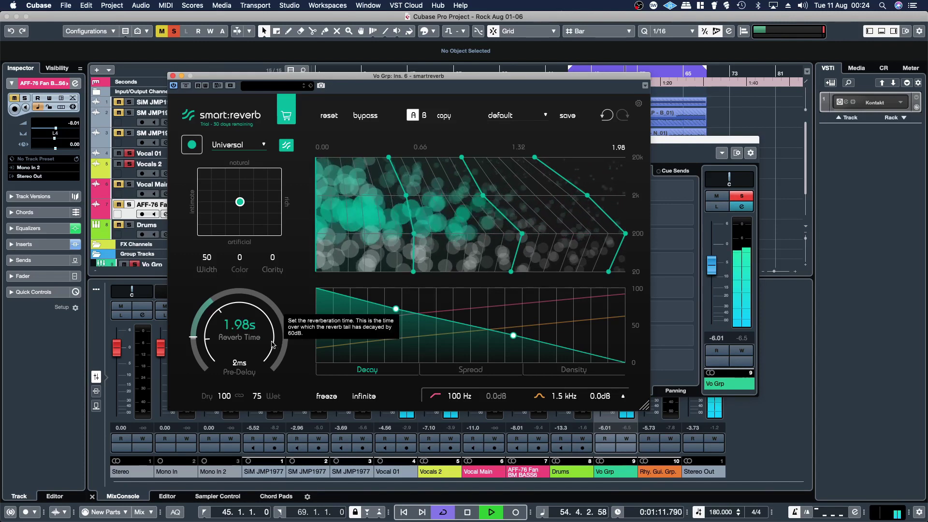
- Move the reverb matrix point slightly toward natural, keeping it centred between intimate and rich
{"action": "left_click_drag", "start_coordinate": [241, 203], "coordinate": [241, 192]}
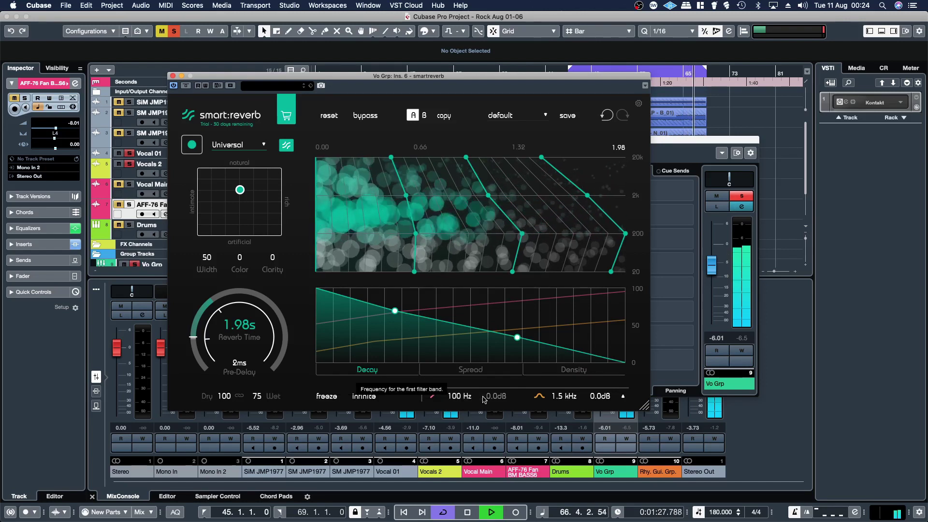
- Shape the vocal reverb's EQ with a low cut at 128 Hz and a high cut at 3.2 kHz
{"action": "left_click", "coordinate": [623, 396]}
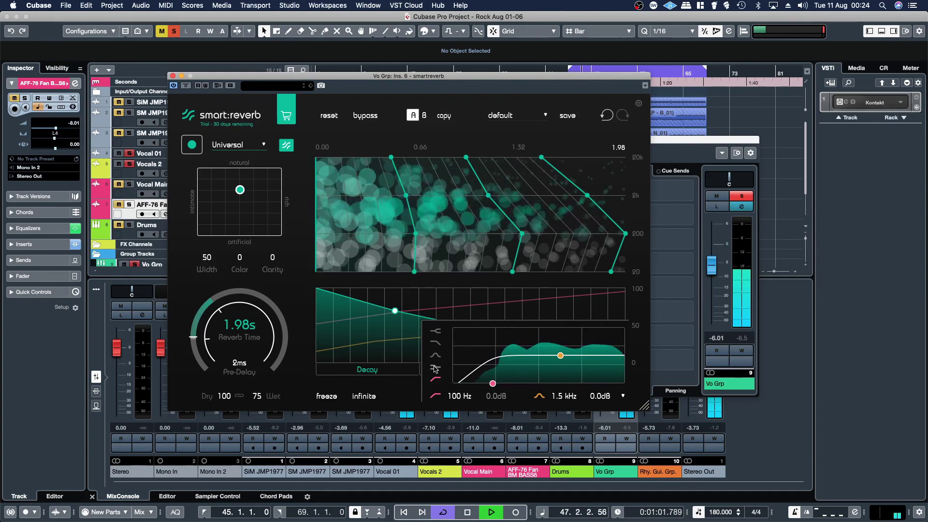
{"action": "left_click", "coordinate": [436, 343]}
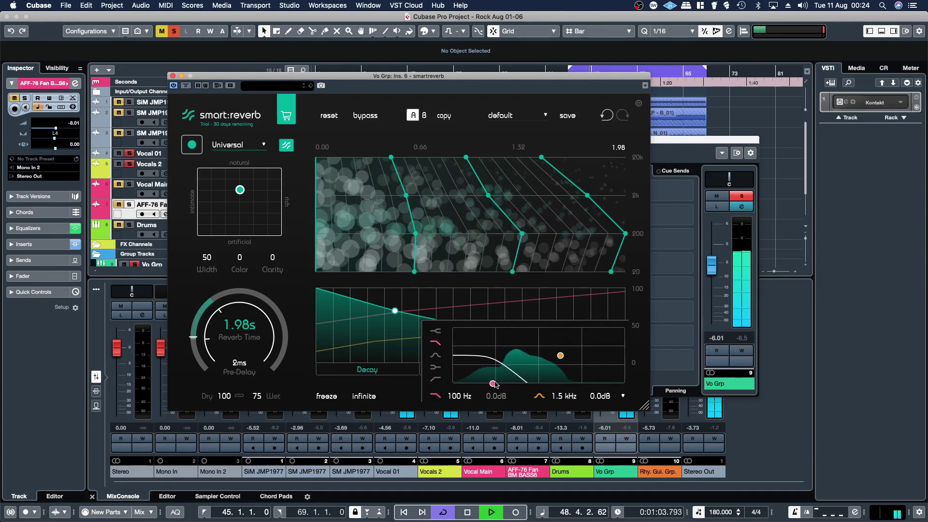
{"action": "mouse_move", "coordinate": [493, 383]}
{"action": "left_mouse_down"}
{"action": "mouse_move", "coordinate": [553, 388]}
{"action": "mouse_move", "coordinate": [490, 388]}
{"action": "left_mouse_up"}
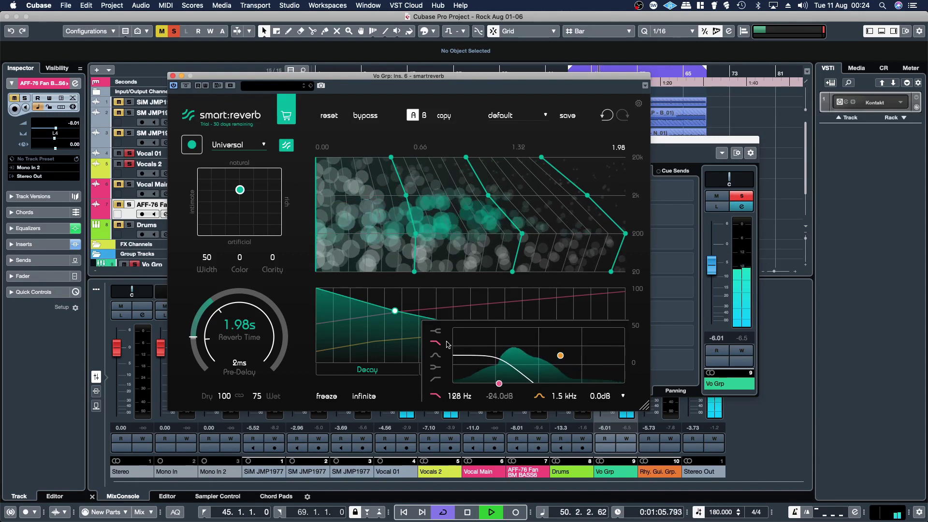
{"action": "left_click", "coordinate": [436, 380]}
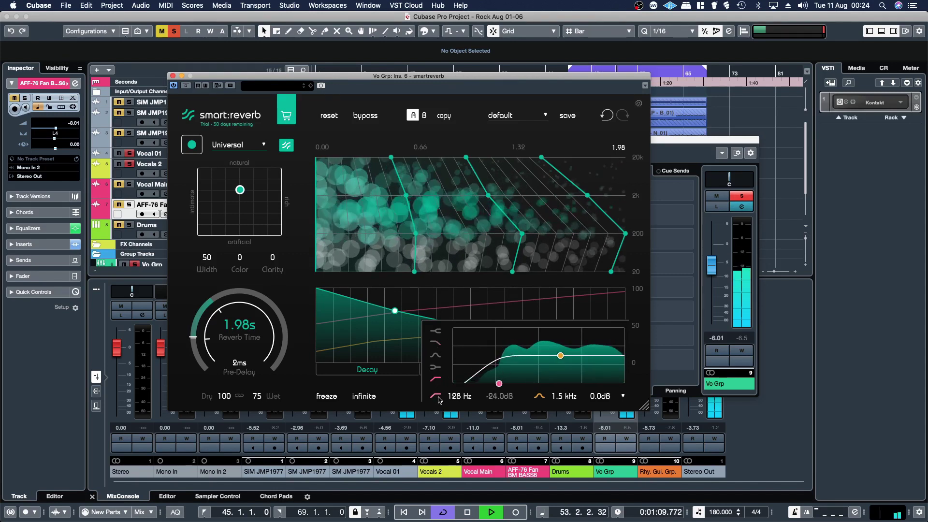
{"action": "left_click", "coordinate": [540, 398]}
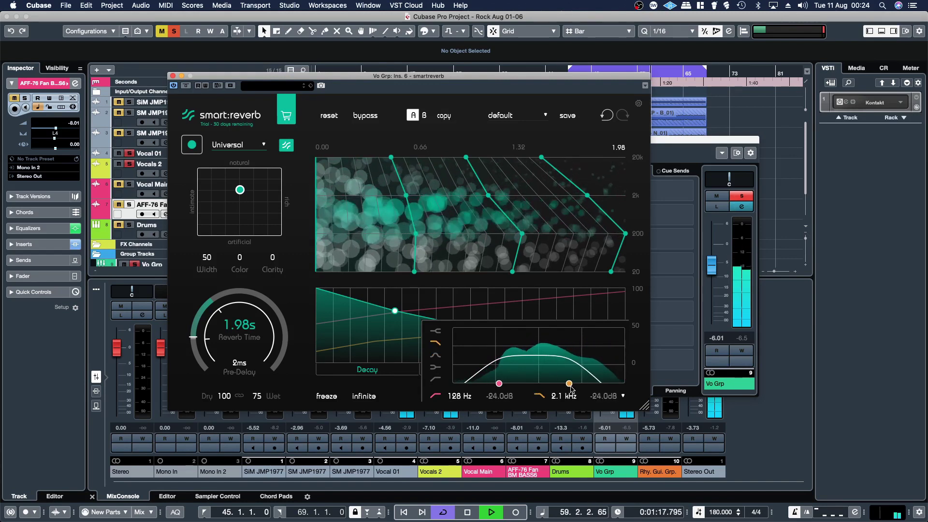
{"action": "left_click_drag", "start_coordinate": [571, 388], "coordinate": [581, 389]}
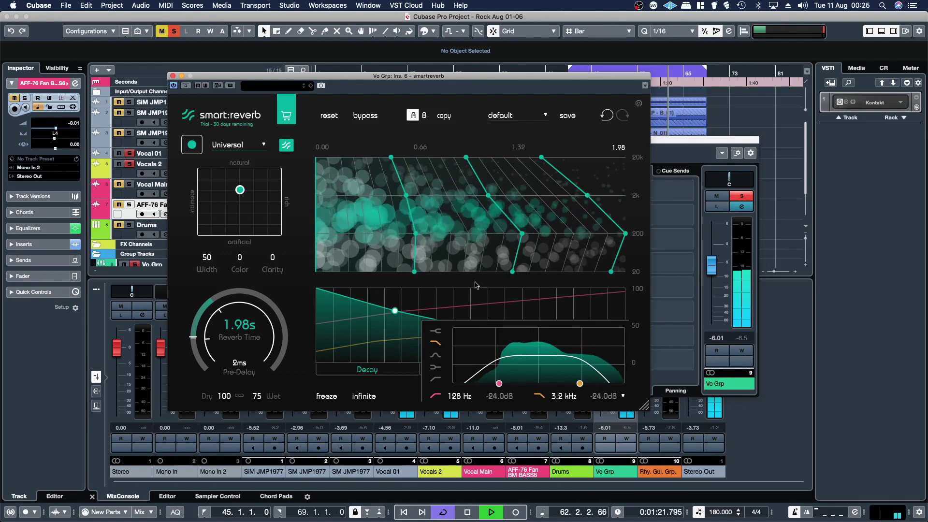
- Unsolo the Vo Grp channel and close its smart:reverb and channel settings windows
{"action": "left_click", "coordinate": [741, 196]}
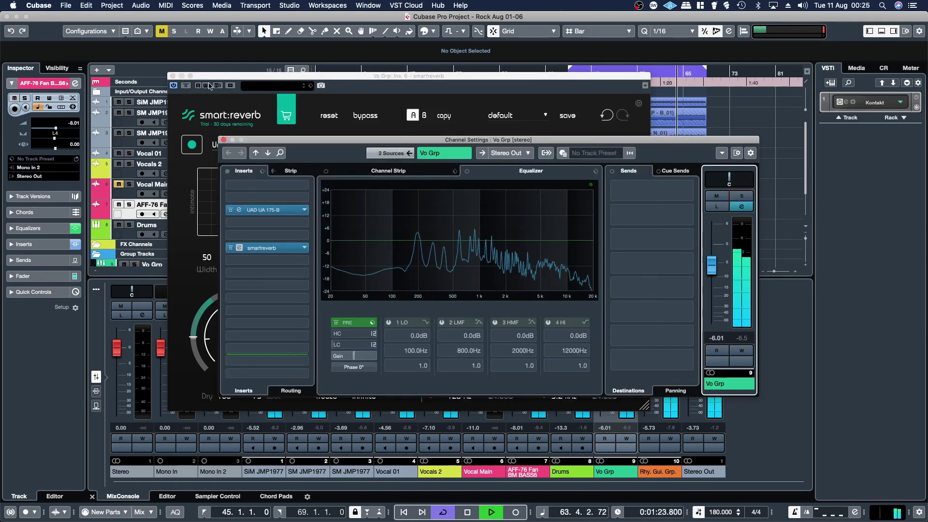
{"action": "left_click", "coordinate": [173, 76]}
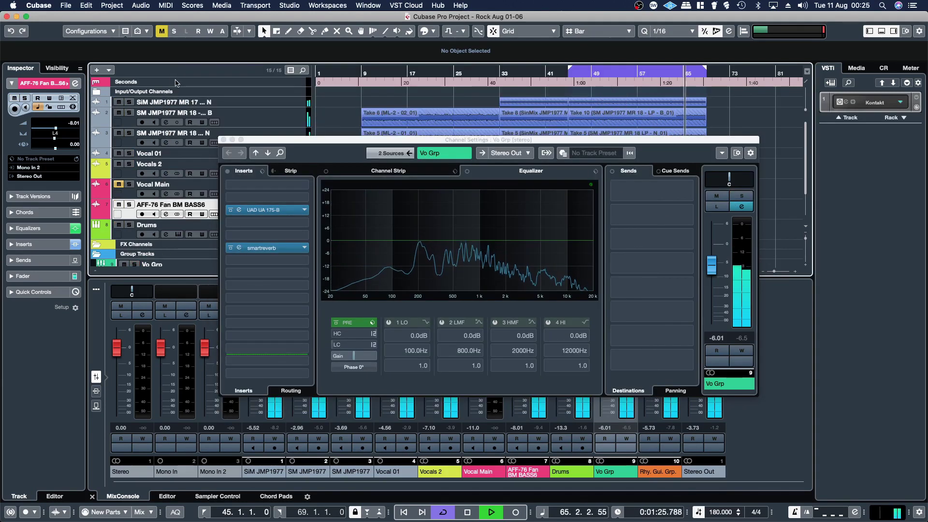
{"action": "left_click", "coordinate": [223, 140]}
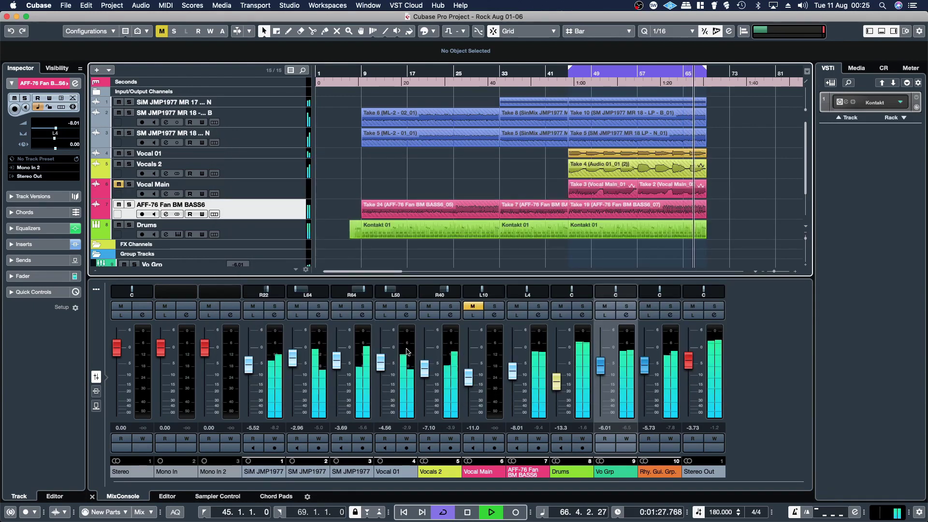
- Briefly solo the first guitar channel, SiM JMP1977 MR 17, and insert smartreverb in its insert slot 8
{"action": "left_click", "coordinate": [274, 307]}
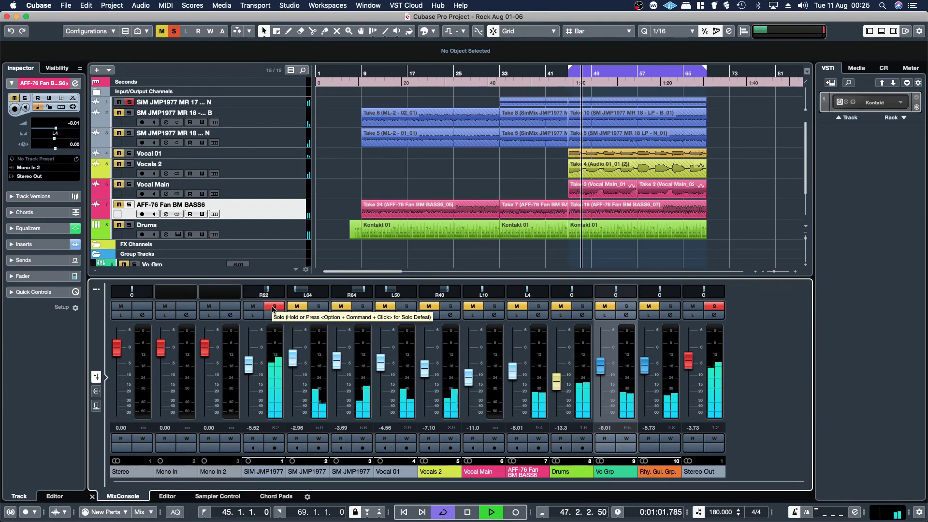
{"action": "left_click", "coordinate": [274, 307]}
{"action": "left_click", "coordinate": [274, 315]}
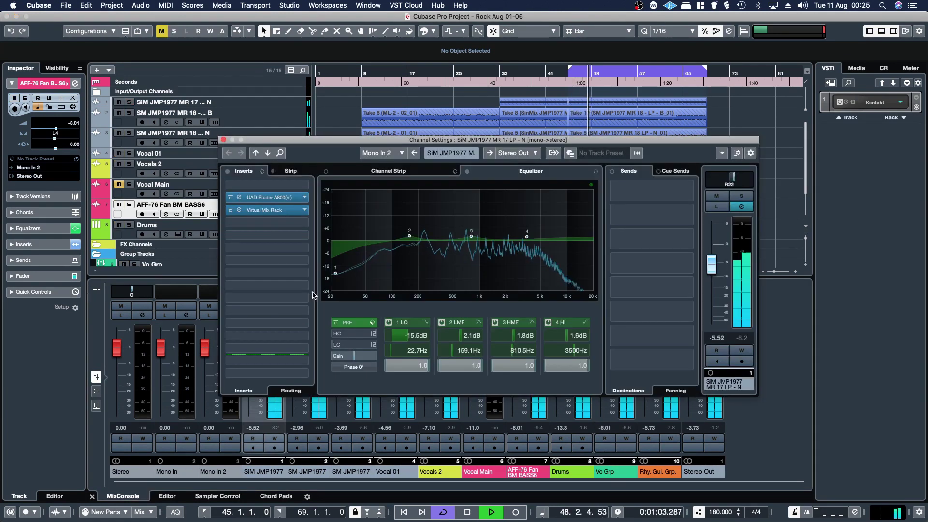
{"action": "left_click", "coordinate": [285, 272]}
{"action": "scroll", "coordinate": [276, 444], "scroll_direction": "down", "scroll_amount": 5}
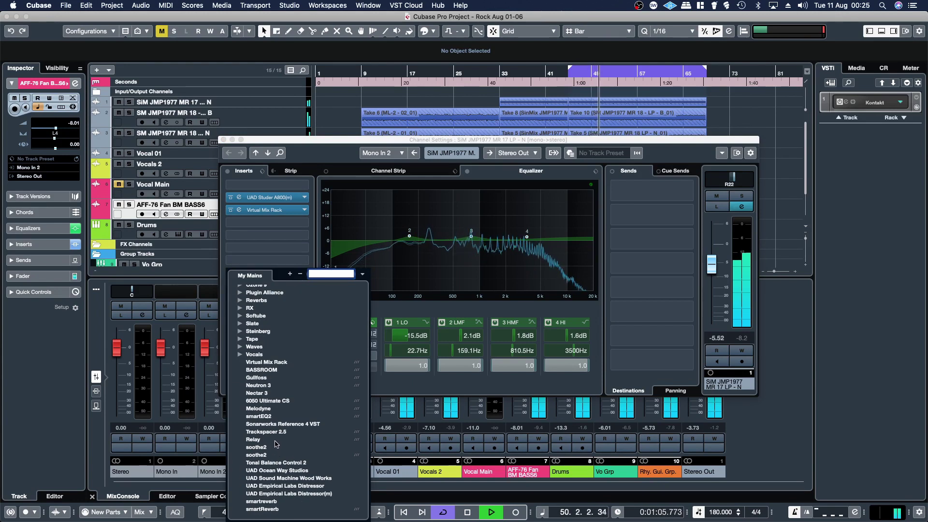
{"action": "left_click", "coordinate": [266, 503]}
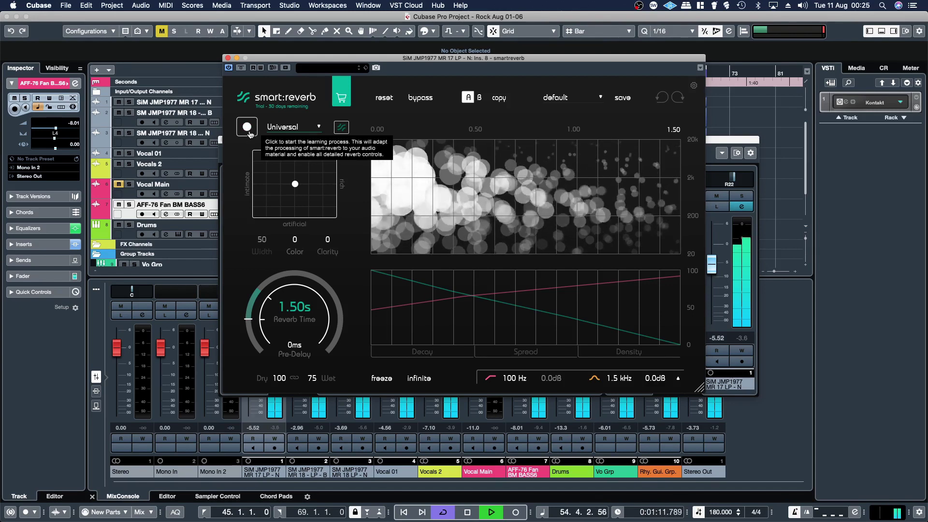
- Let smart:reverb learn the guitar signal, set its profile to Guitar and run the learning again
{"action": "left_click", "coordinate": [247, 127]}
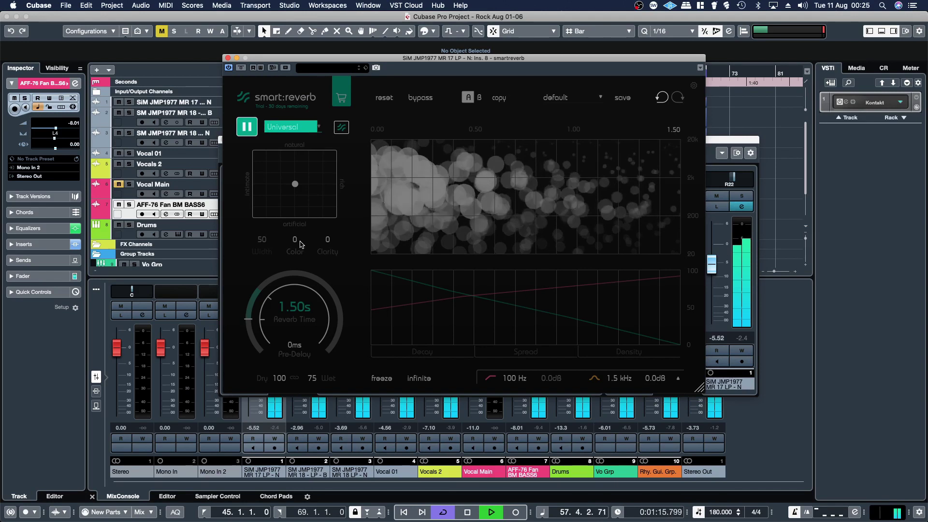
{"action": "left_click", "coordinate": [317, 127]}
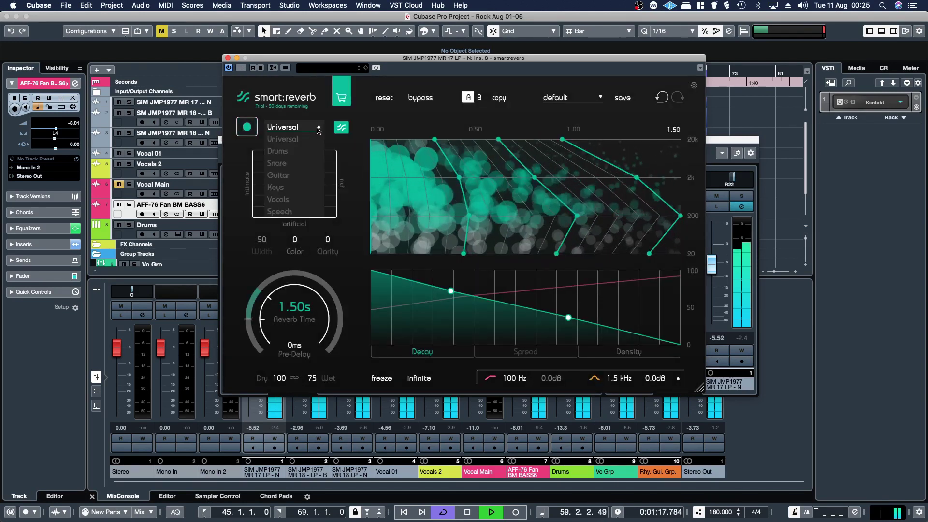
{"action": "left_click", "coordinate": [289, 177]}
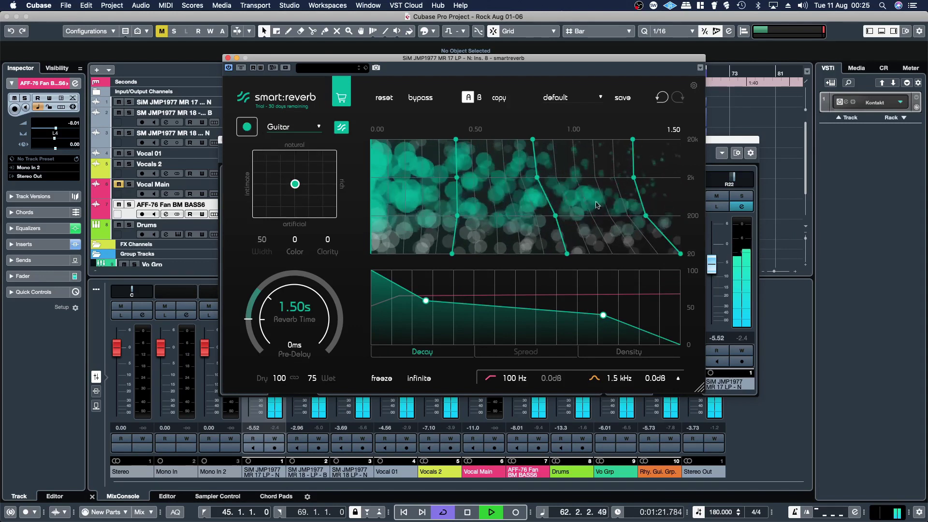
{"action": "left_click", "coordinate": [247, 127]}
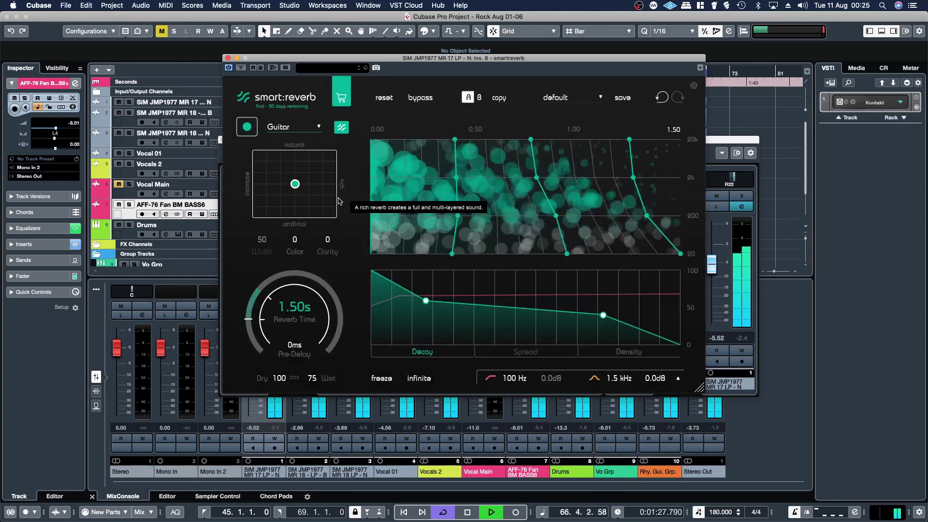
- Solo the guitar channel and compare it with and without reverb by bypassing and reactivating smart:reverb twice
{"action": "left_click", "coordinate": [742, 195]}
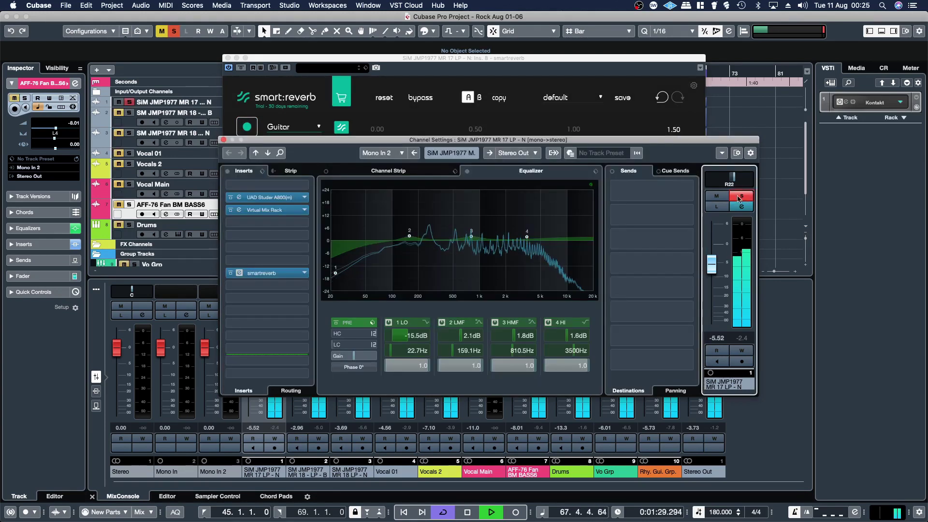
{"action": "left_click", "coordinate": [247, 69]}
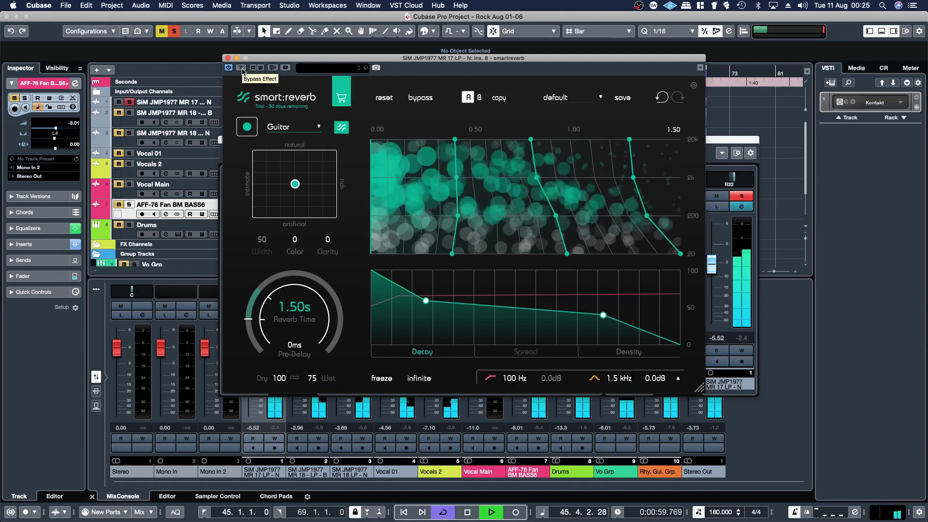
{"action": "left_click", "coordinate": [241, 67]}
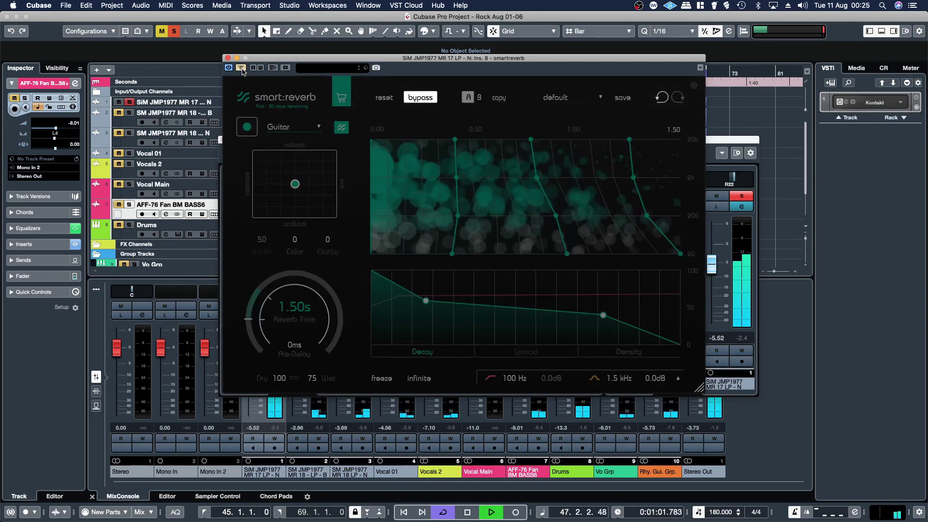
{"action": "left_click", "coordinate": [241, 68]}
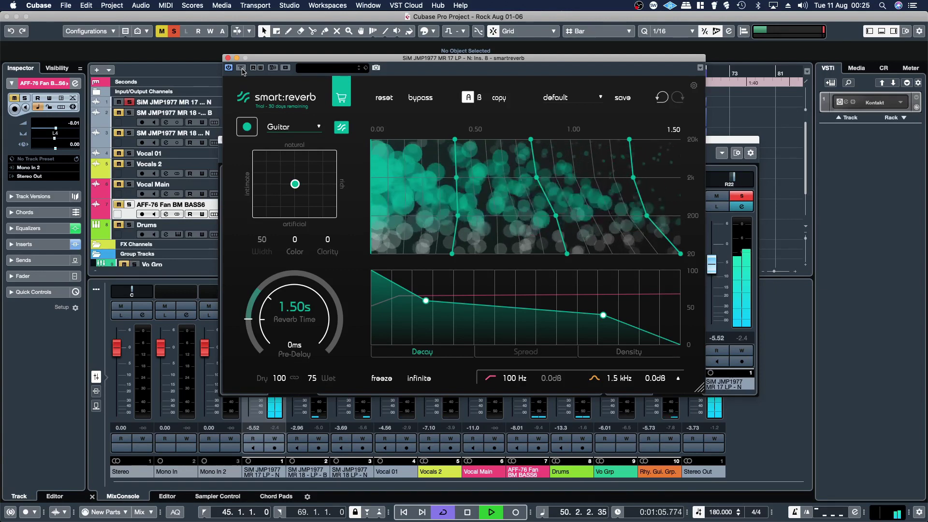
{"action": "left_click", "coordinate": [241, 68]}
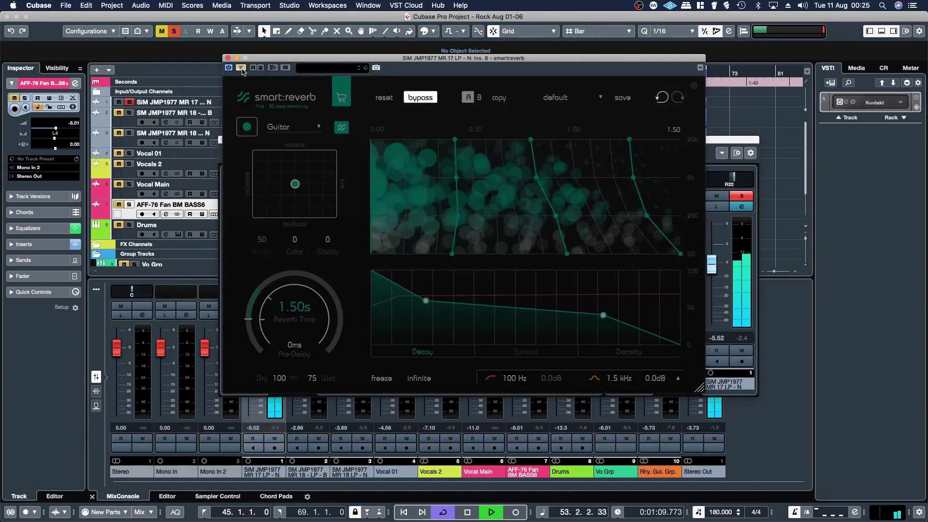
{"action": "left_click", "coordinate": [241, 68]}
- Move the guitar reverb's matrix point toward natural and rich, and set the second EQ band to a high cut at 4.1 kHz
{"action": "left_click_drag", "start_coordinate": [295, 184], "coordinate": [296, 179]}
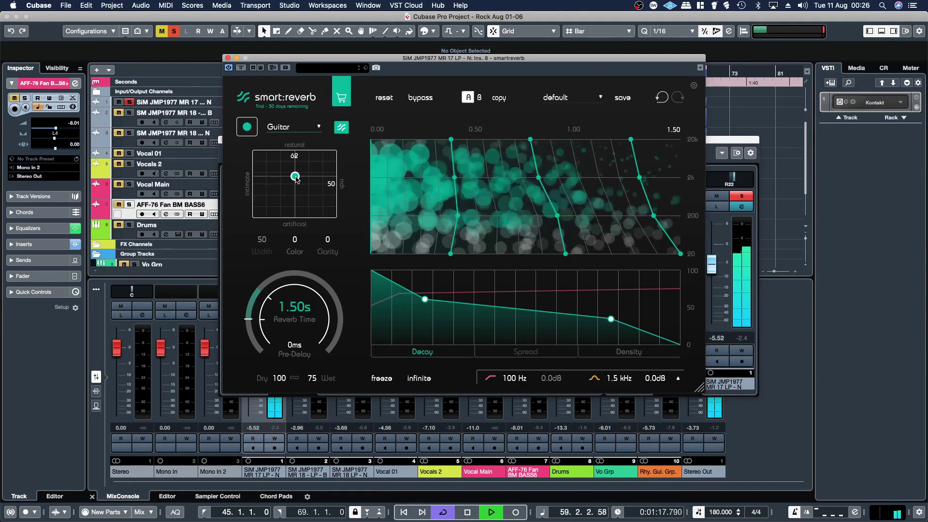
{"action": "left_click_drag", "start_coordinate": [295, 178], "coordinate": [310, 178]}
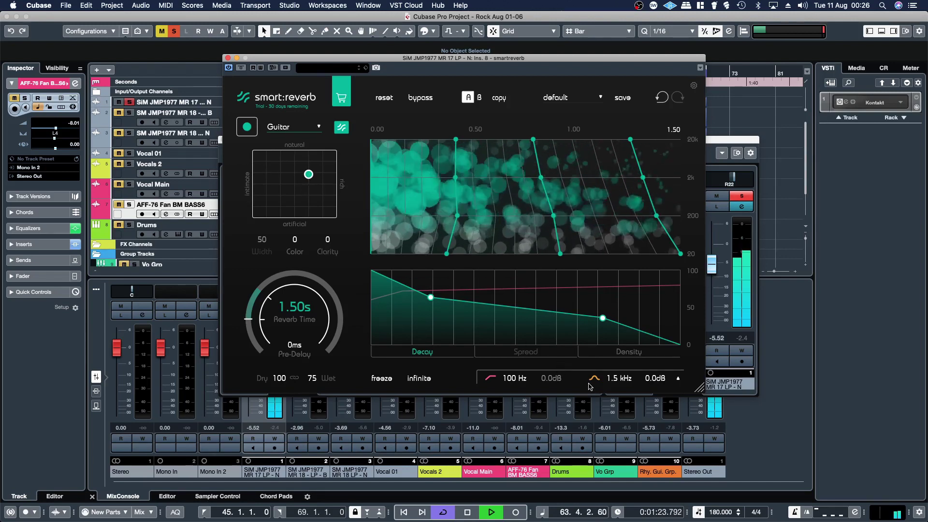
{"action": "left_click", "coordinate": [679, 379]}
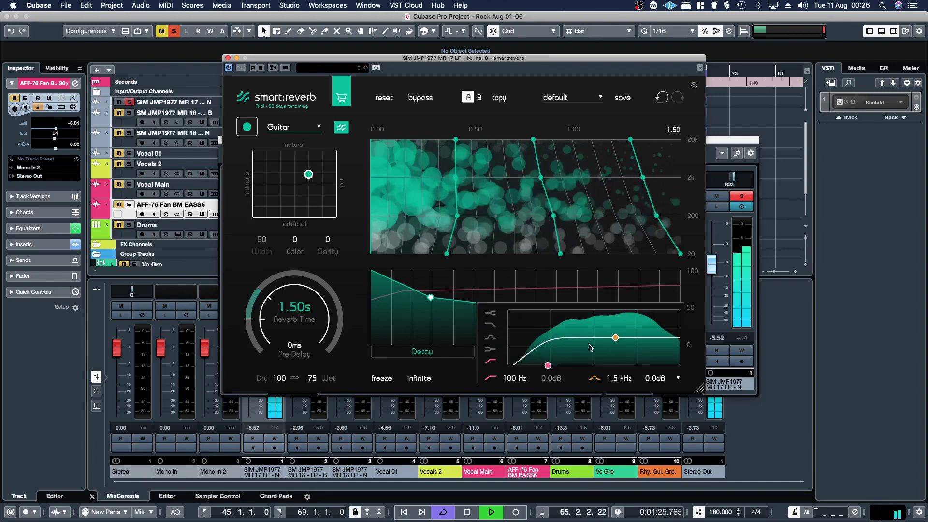
{"action": "left_click", "coordinate": [491, 325]}
{"action": "left_click_drag", "start_coordinate": [620, 370], "coordinate": [643, 374]}
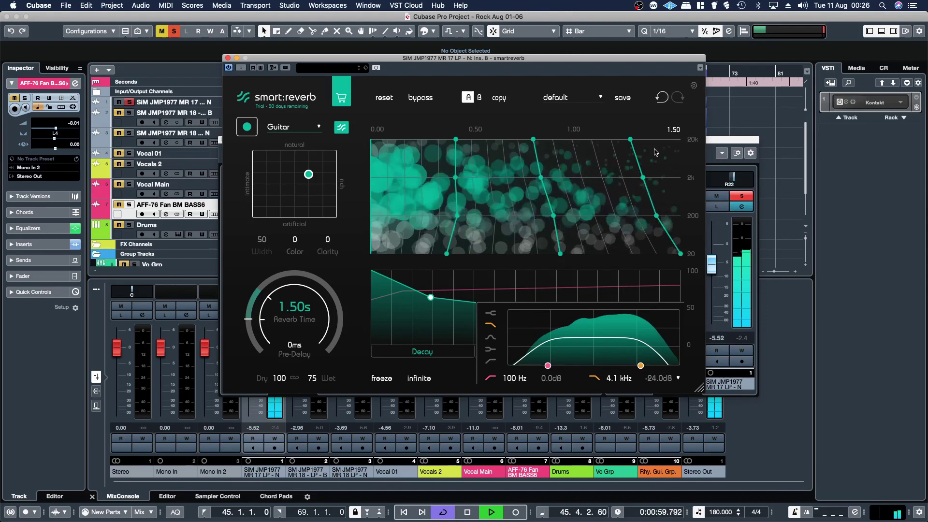
- Unsolo the guitar channel and close its channel settings and smart:reverb windows
{"action": "left_click", "coordinate": [740, 199]}
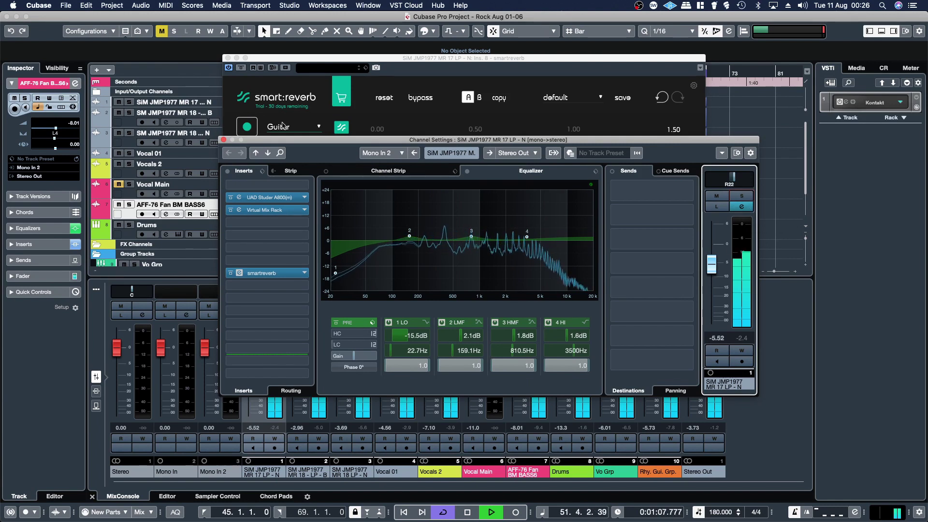
{"action": "left_click", "coordinate": [223, 140]}
{"action": "left_click", "coordinate": [228, 58]}
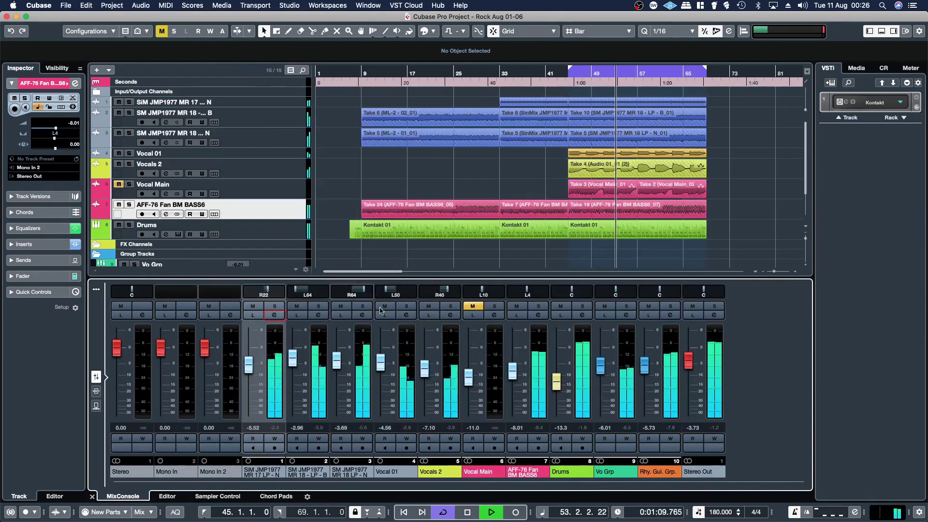
- Reopen smart:reverb on the Vo Grp channel, set its profile to Vocals and let it learn the vocals again
{"action": "left_click", "coordinate": [626, 315]}
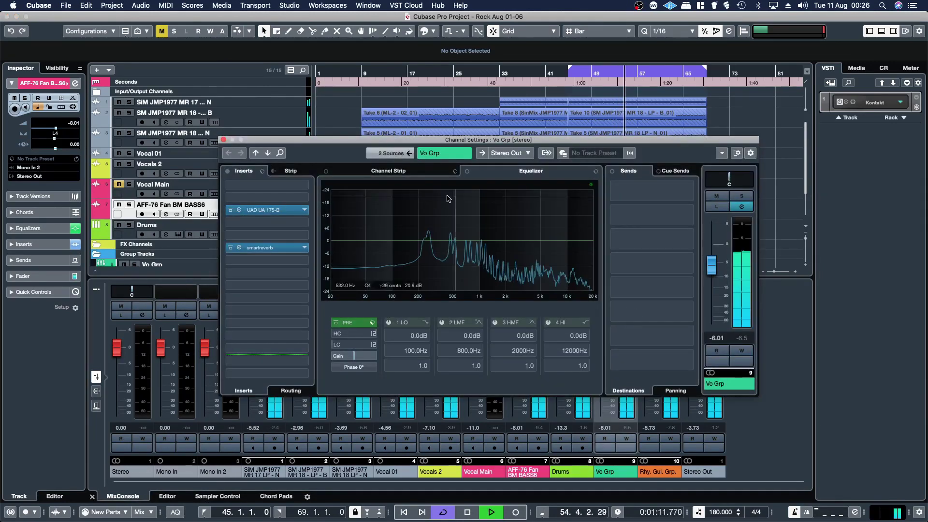
{"action": "left_click", "coordinate": [267, 248]}
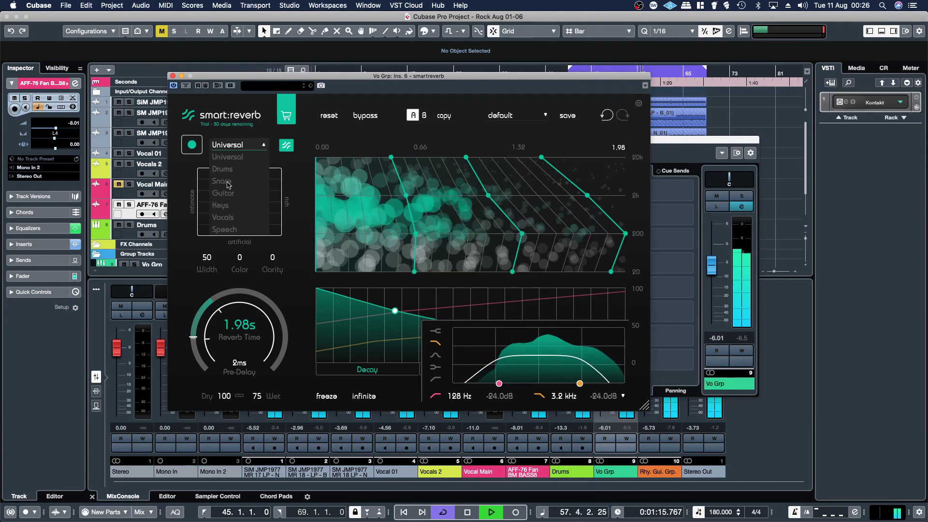
{"action": "left_click", "coordinate": [223, 217]}
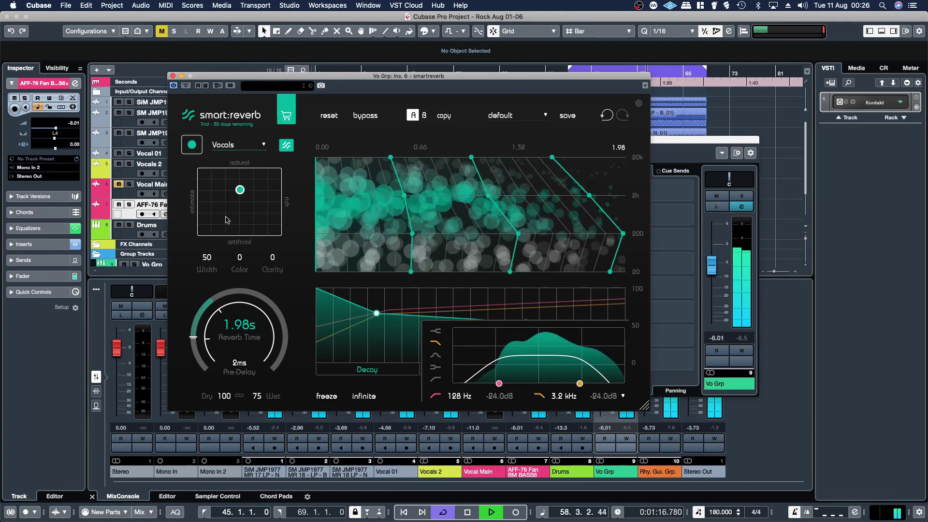
{"action": "left_click", "coordinate": [187, 146]}
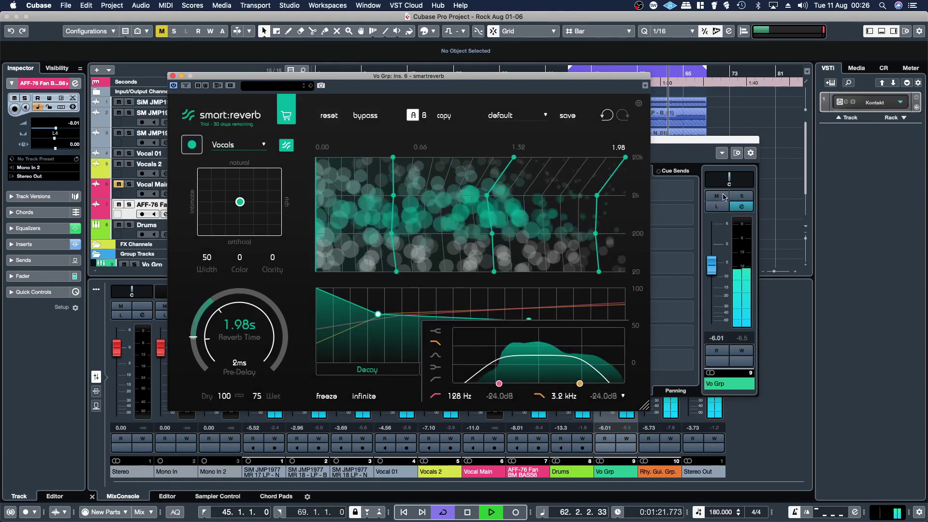
- Solo the Vo Grp channel and compare the vocals with and without smart:reverb by repeatedly bypassing and reactivating it
{"action": "left_click", "coordinate": [741, 196]}
{"action": "left_click", "coordinate": [237, 77]}
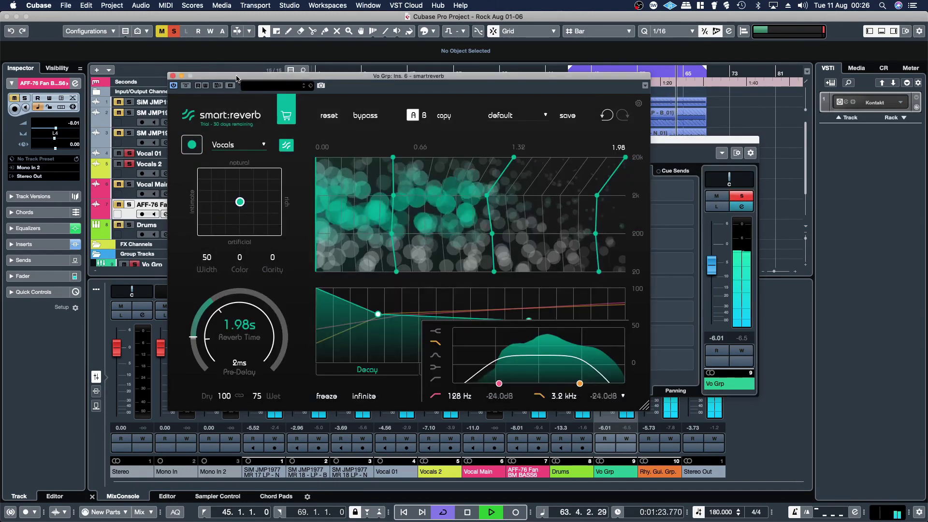
{"action": "left_click", "coordinate": [186, 86]}
{"action": "left_click", "coordinate": [186, 86]}
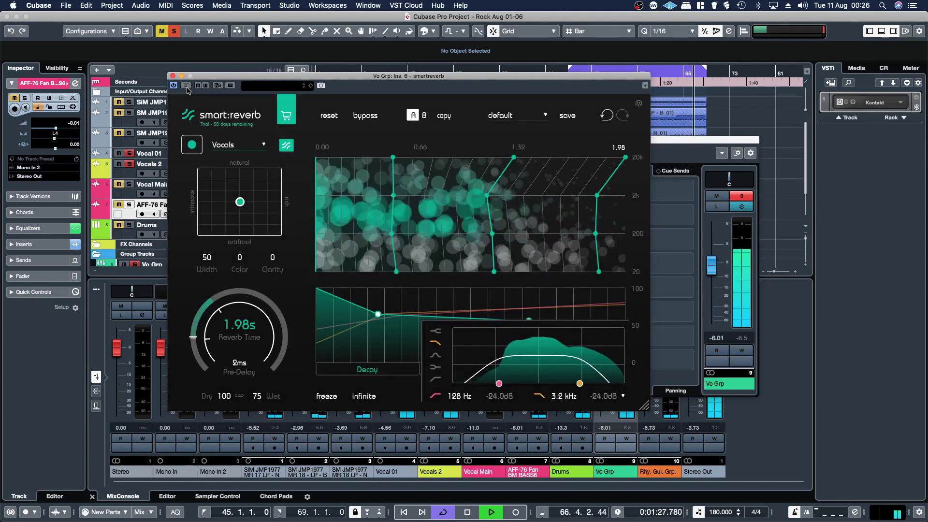
{"action": "left_click", "coordinate": [186, 86]}
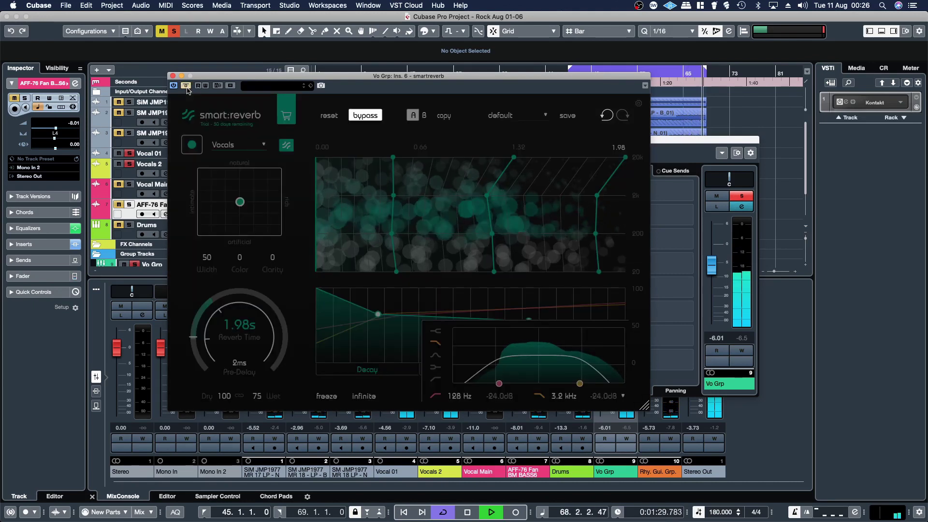
{"action": "left_click", "coordinate": [186, 85]}
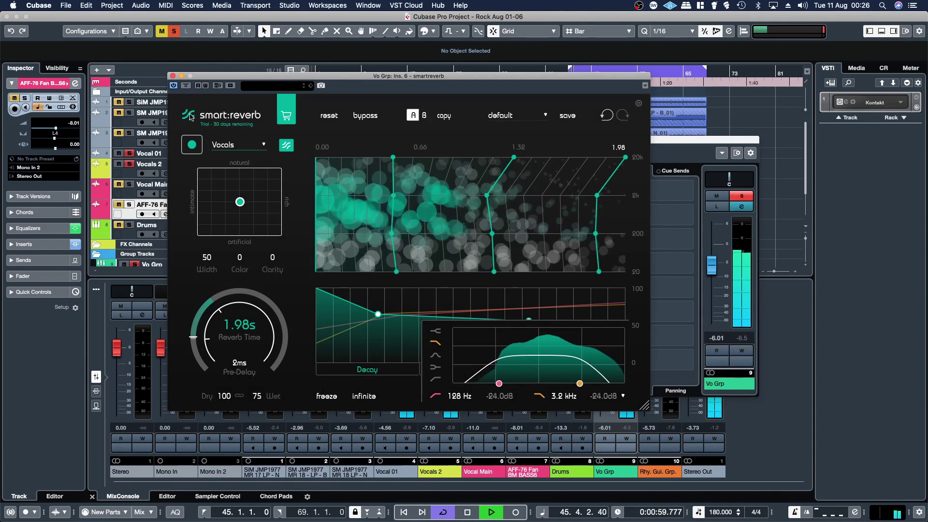
{"action": "left_click", "coordinate": [186, 86]}
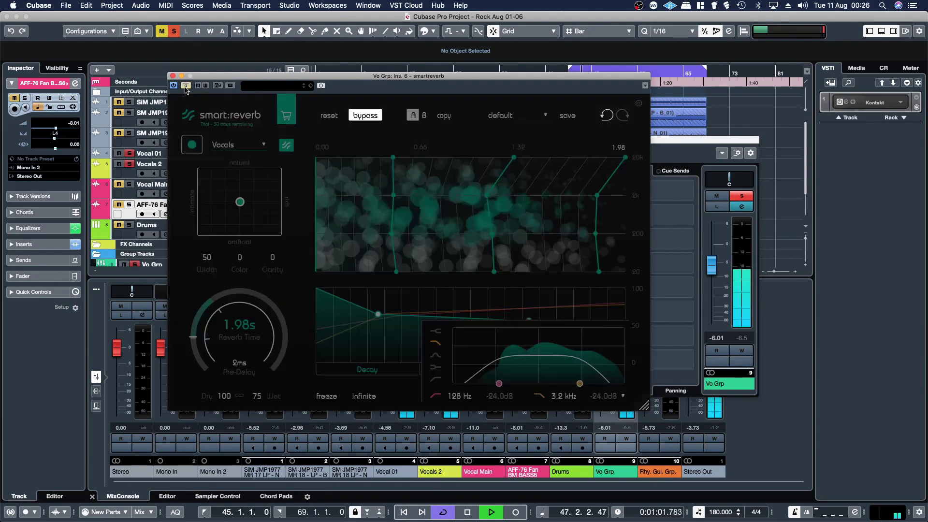
{"action": "left_click", "coordinate": [186, 87]}
- Move the vocal reverb's matrix point slightly toward natural and rich, and compare it against the bypassed sound
{"action": "mouse_move", "coordinate": [240, 202]}
{"action": "left_mouse_down"}
{"action": "mouse_move", "coordinate": [239, 191]}
{"action": "mouse_move", "coordinate": [252, 193]}
{"action": "left_mouse_up"}
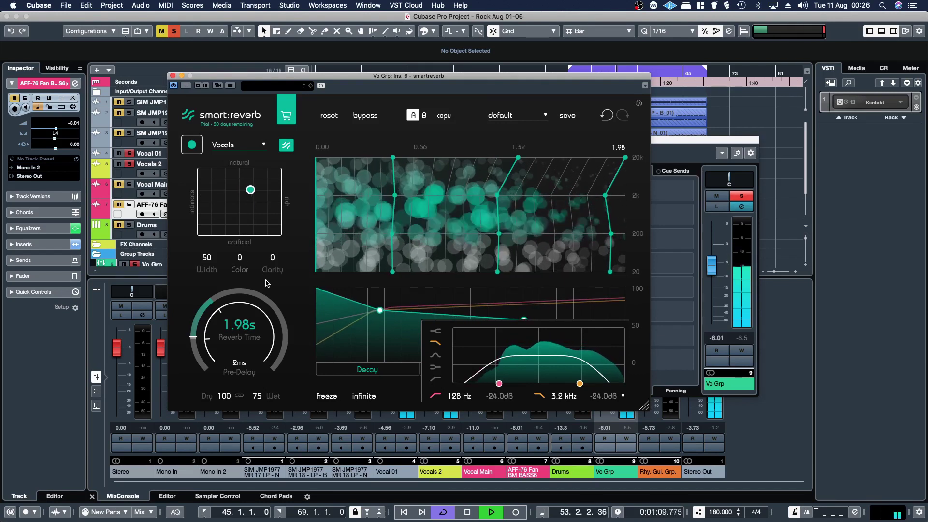
{"action": "left_click", "coordinate": [186, 85]}
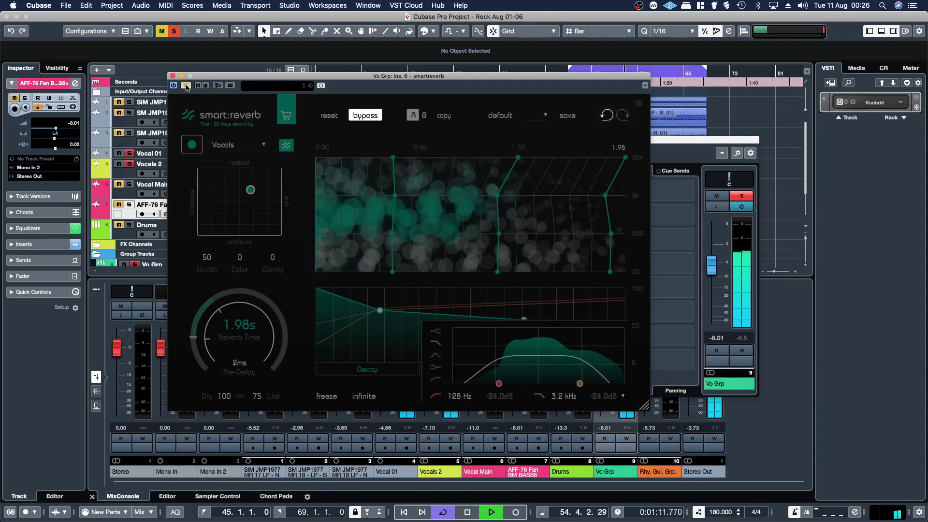
{"action": "left_click", "coordinate": [186, 86]}
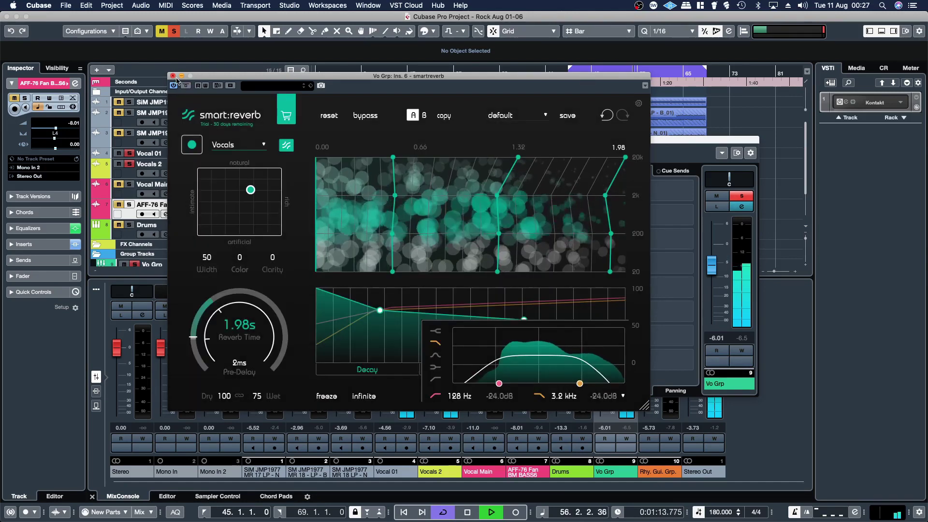
- Close the vocal smart:reverb window, unsolo Vo Grp and close its channel settings
{"action": "left_click", "coordinate": [173, 76]}
{"action": "left_click", "coordinate": [741, 196]}
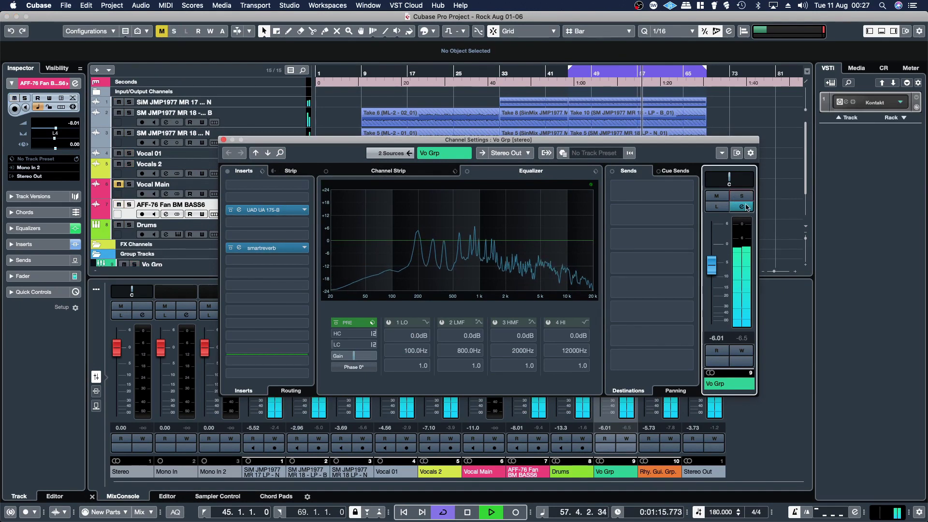
{"action": "left_click", "coordinate": [223, 140]}
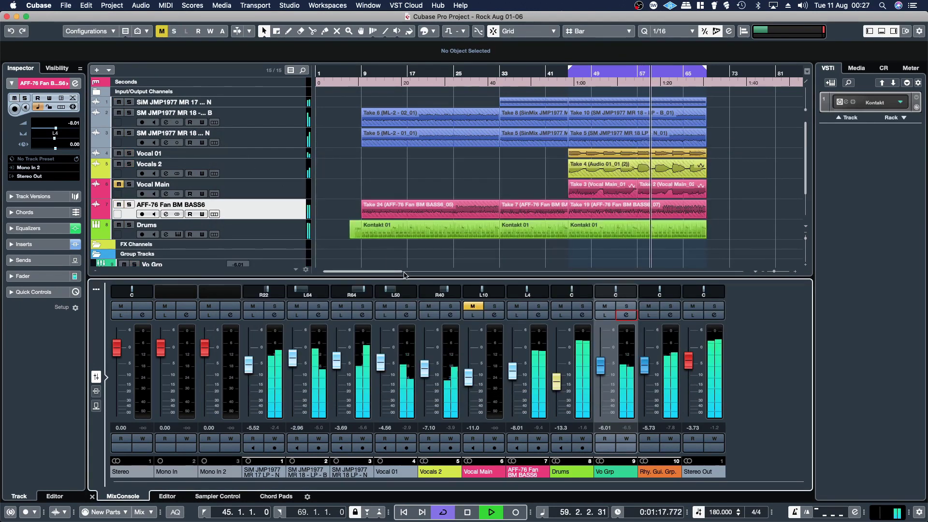
- Solo the Drums channel and remove the Millennia TCL-2 and elysia alpha master inserts in its channel settings
{"action": "left_click", "coordinate": [583, 306]}
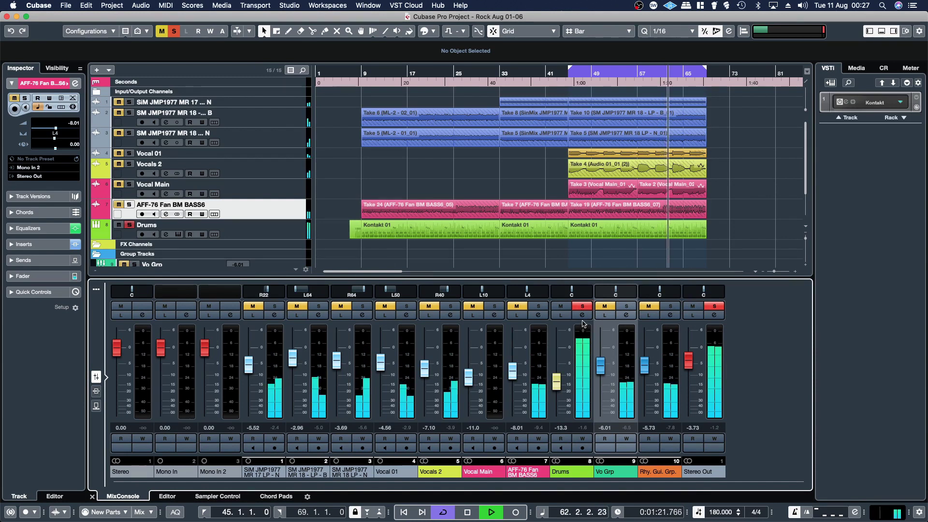
{"action": "left_click", "coordinate": [582, 318]}
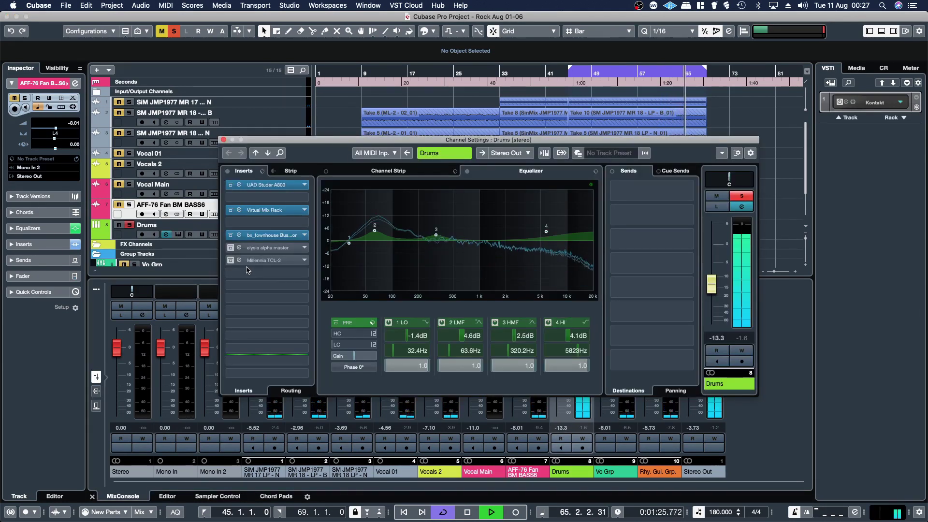
{"action": "left_click", "coordinate": [303, 270]}
{"action": "scroll", "coordinate": [301, 276], "scroll_direction": "up", "scroll_amount": 7}
{"action": "left_click", "coordinate": [272, 278]}
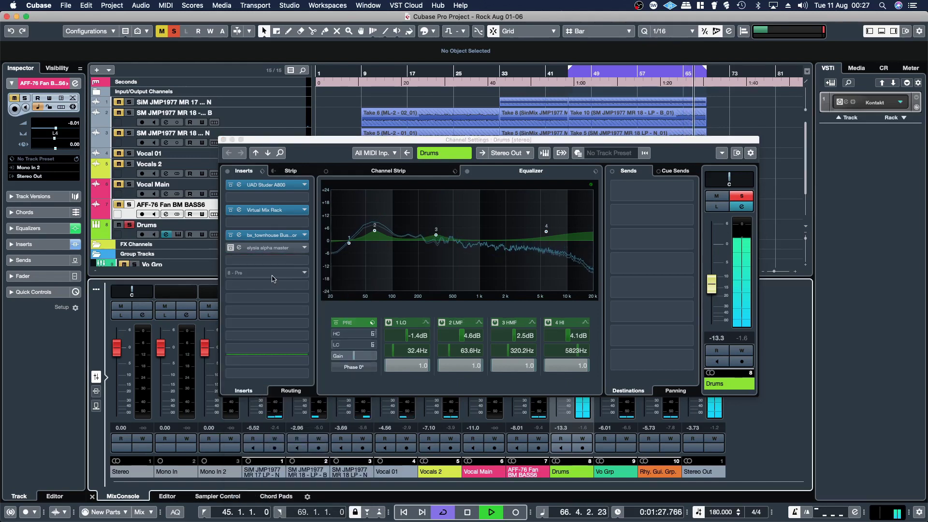
{"action": "left_click", "coordinate": [304, 248]}
{"action": "scroll", "coordinate": [291, 268], "scroll_direction": "up", "scroll_amount": 5}
{"action": "left_click", "coordinate": [290, 268]}
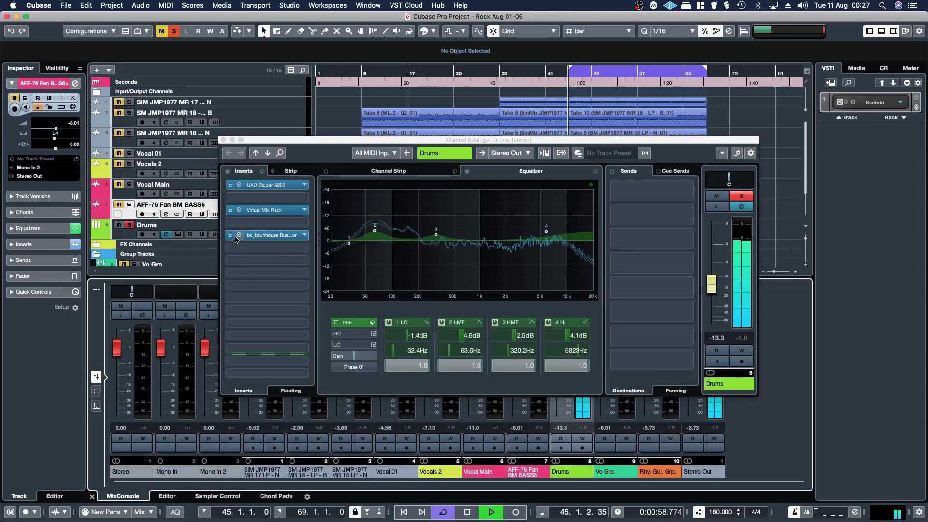
- Add smartreverb to the Drums channel's seventh insert slot, set its profile to Drums and let it learn the drums
{"action": "left_click", "coordinate": [292, 248]}
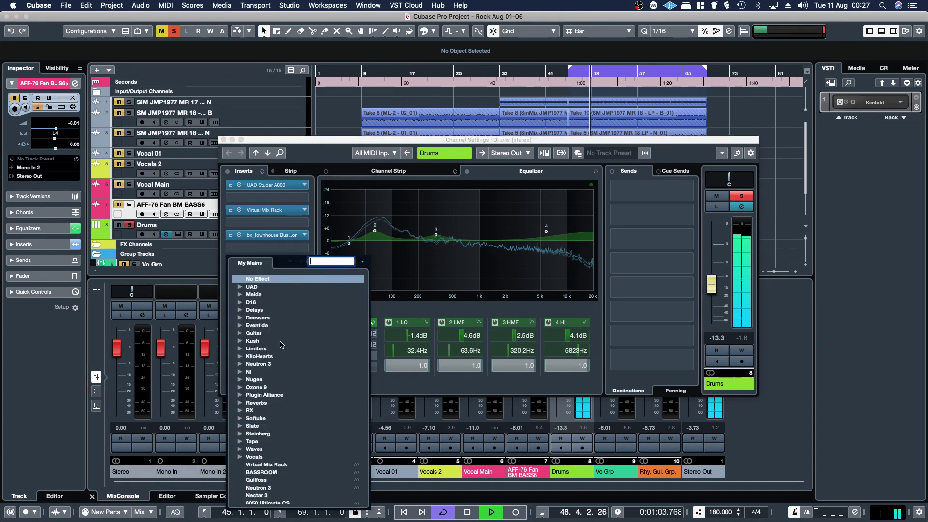
{"action": "scroll", "coordinate": [267, 485], "scroll_direction": "down", "scroll_amount": 5}
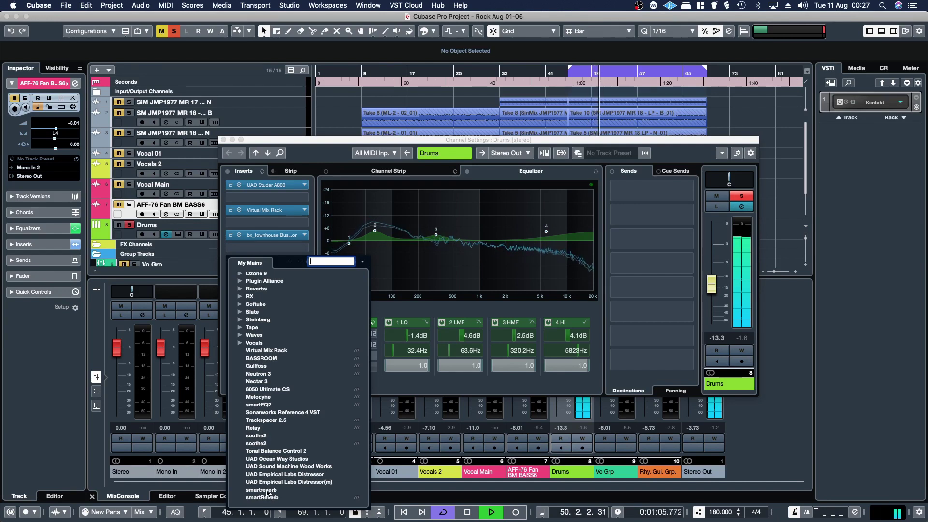
{"action": "left_click", "coordinate": [266, 491]}
{"action": "left_click", "coordinate": [286, 127]}
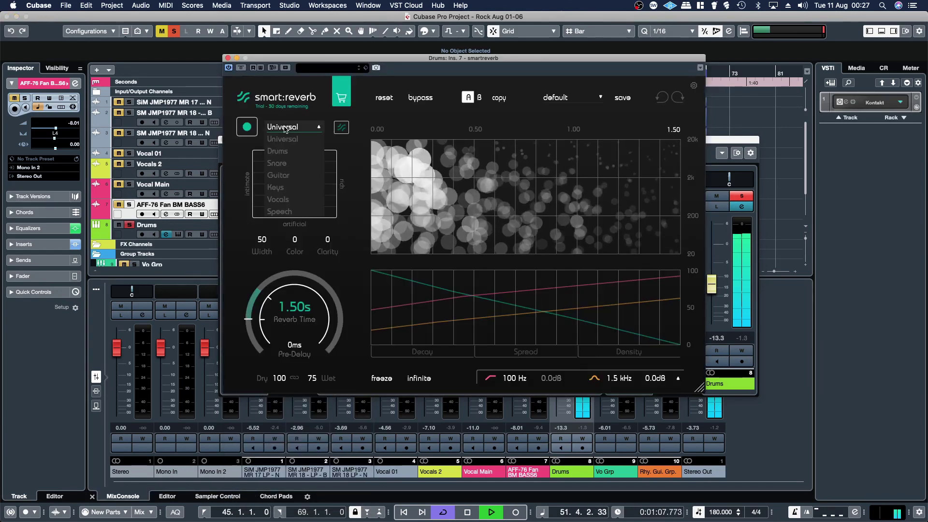
{"action": "left_click", "coordinate": [284, 152]}
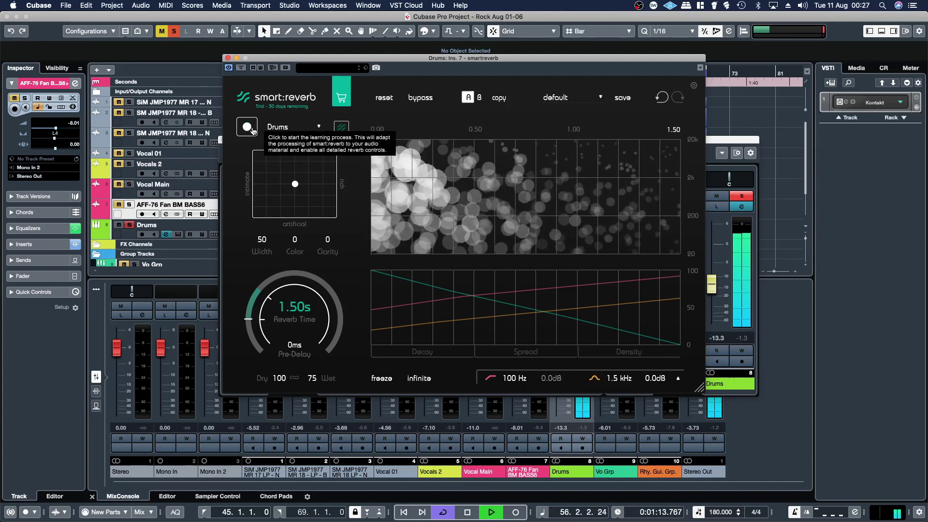
{"action": "left_click", "coordinate": [247, 127]}
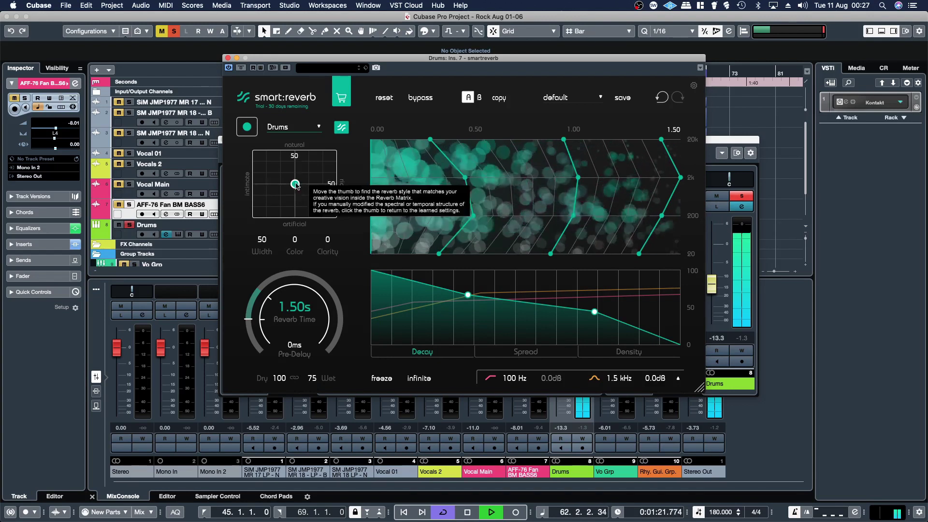
- Move the drum reverb's matrix point to 73 natural and 22 rich, and set the first EQ band's low cut to 126 Hz
{"action": "left_click_drag", "start_coordinate": [295, 183], "coordinate": [272, 170]}
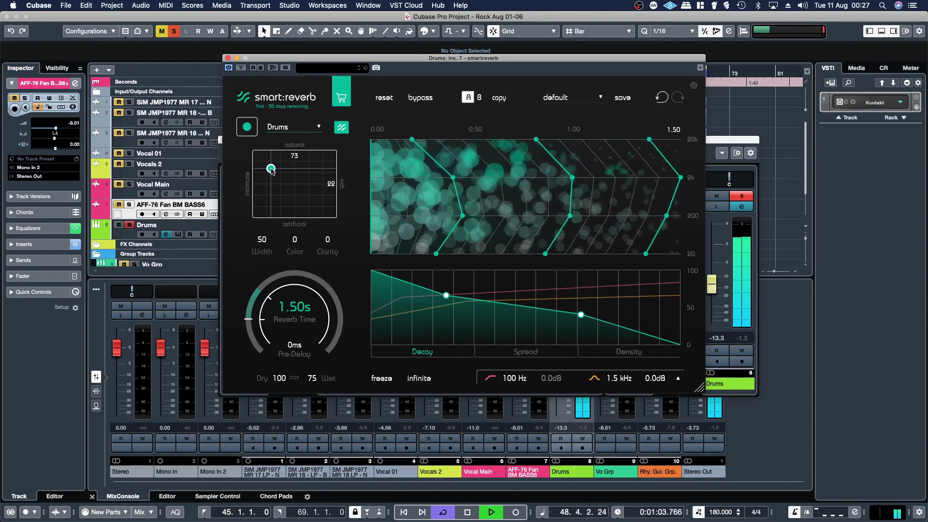
{"action": "left_click", "coordinate": [678, 379]}
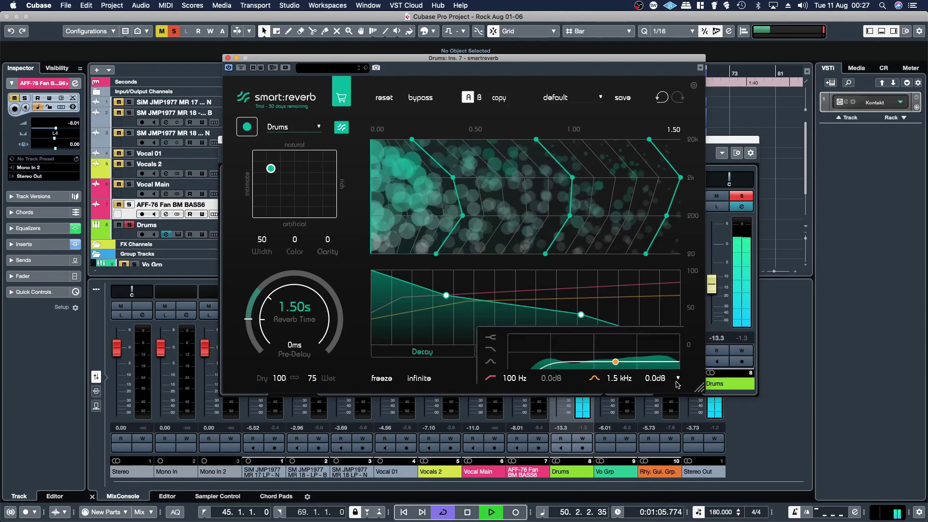
{"action": "left_click_drag", "start_coordinate": [548, 366], "coordinate": [555, 368]}
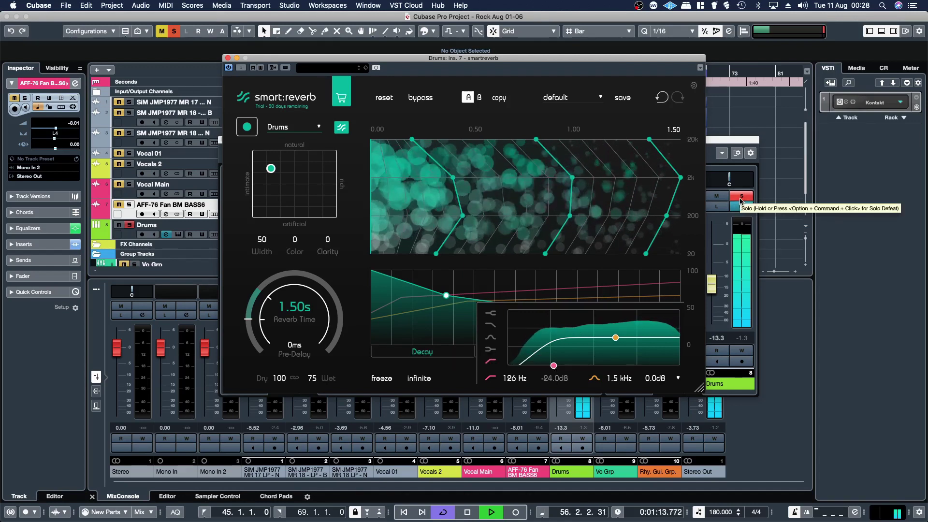
- Compare the drums with smart:reverb bypassed and active, and unsolo the Drums channel and close its windows
{"action": "left_click", "coordinate": [241, 68]}
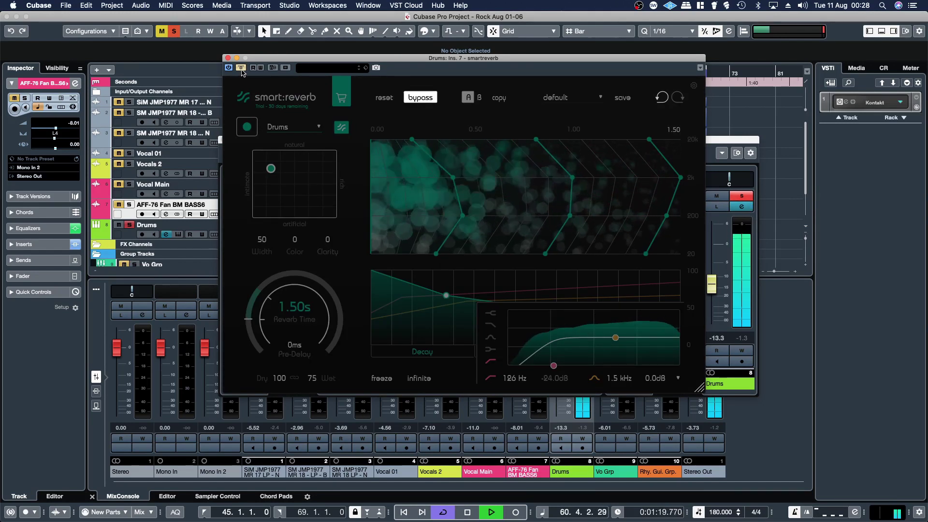
{"action": "left_click", "coordinate": [241, 68]}
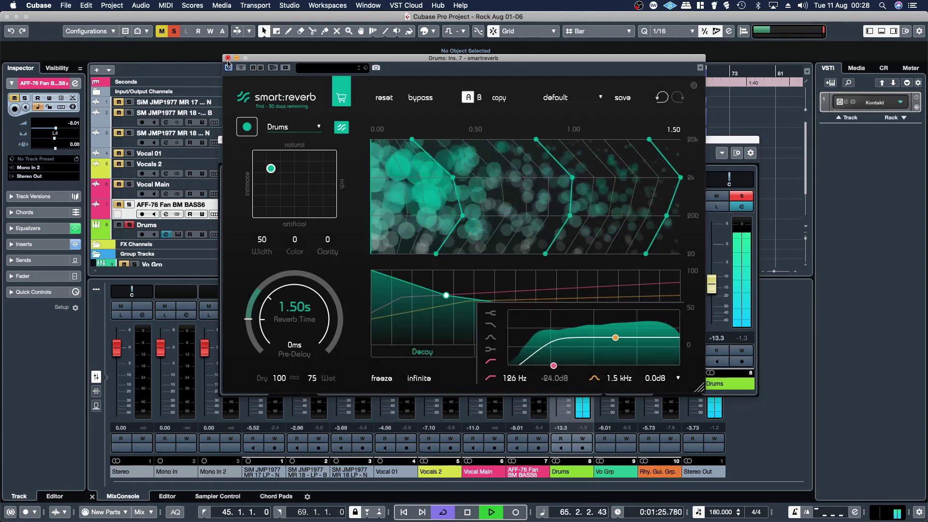
{"action": "left_click", "coordinate": [227, 57]}
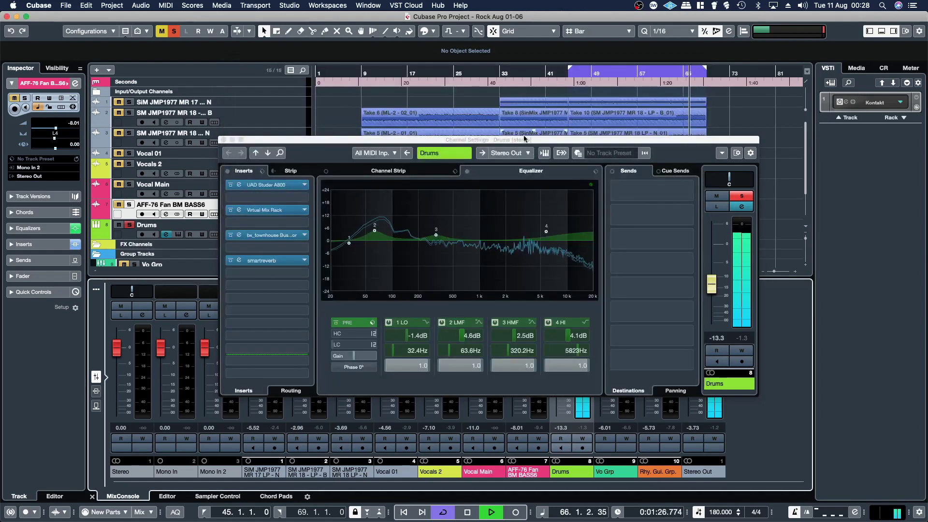
{"action": "left_click", "coordinate": [742, 196]}
{"action": "left_click", "coordinate": [223, 140]}
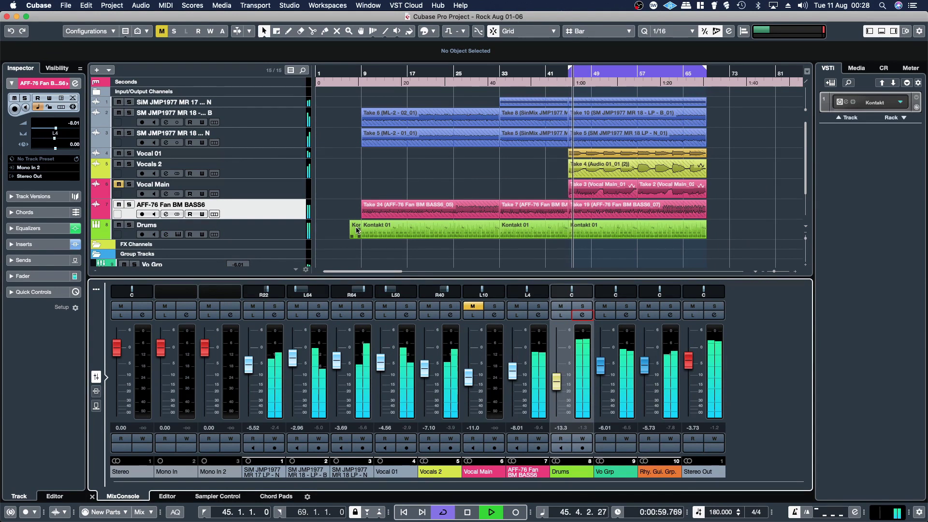
- Solo Rhy. Gui. Grp., add smartreverb to its sixth insert slot and let it learn the guitars with the Guitar profile
{"action": "left_click", "coordinate": [671, 307]}
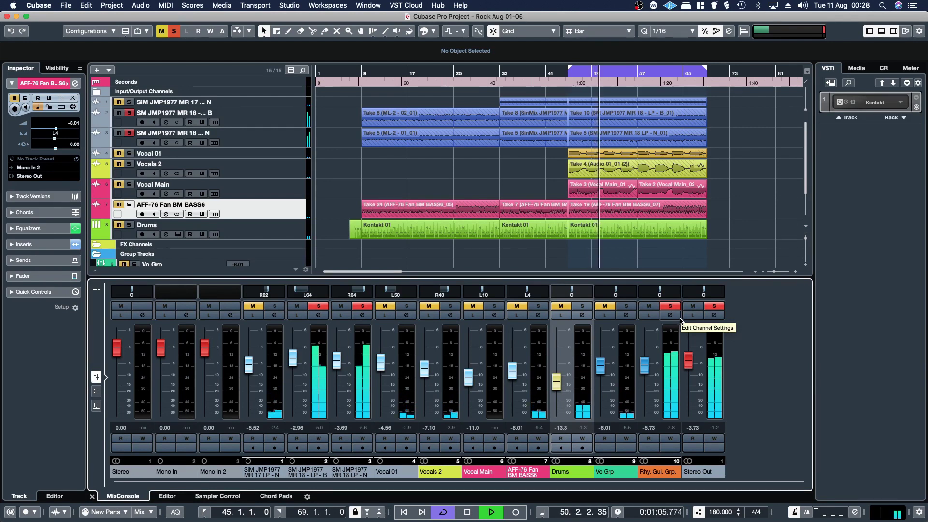
{"action": "left_click", "coordinate": [676, 316]}
{"action": "left_click", "coordinate": [267, 248]}
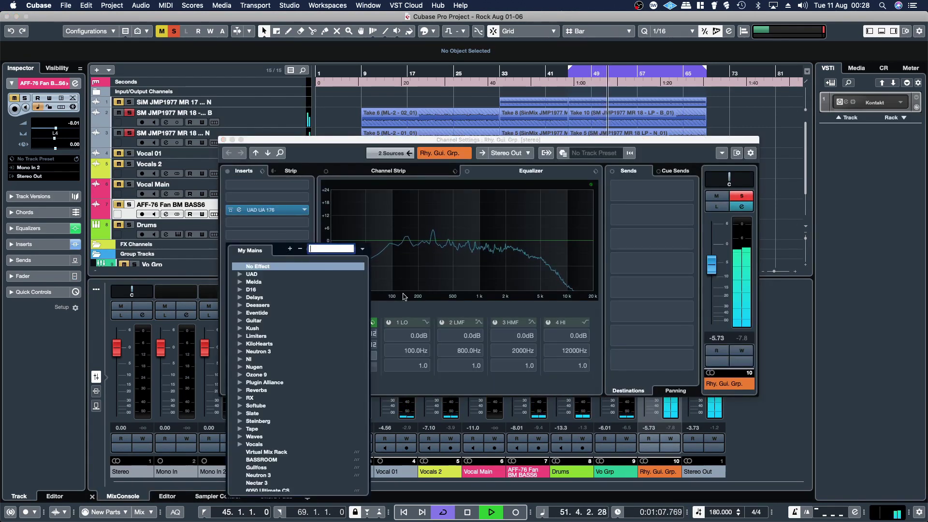
{"action": "scroll", "coordinate": [261, 386], "scroll_direction": "down", "scroll_amount": 5}
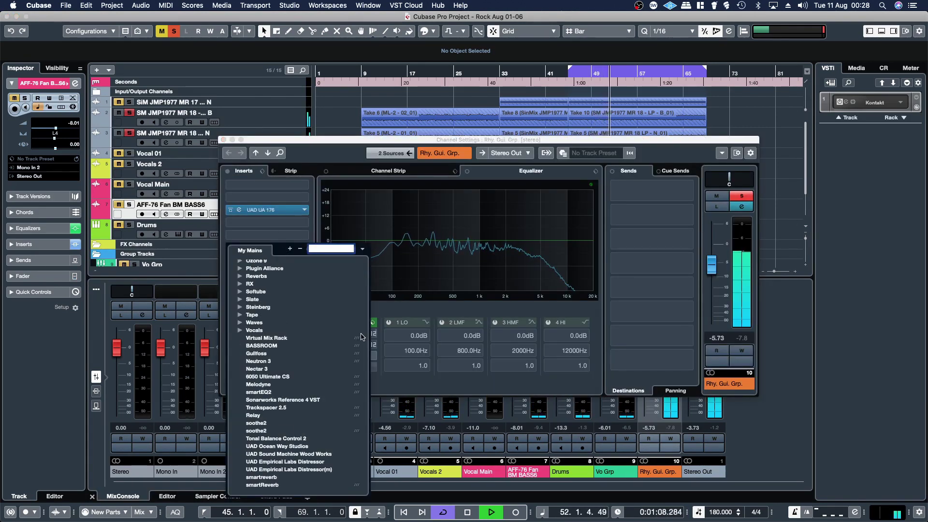
{"action": "left_click", "coordinate": [261, 477]}
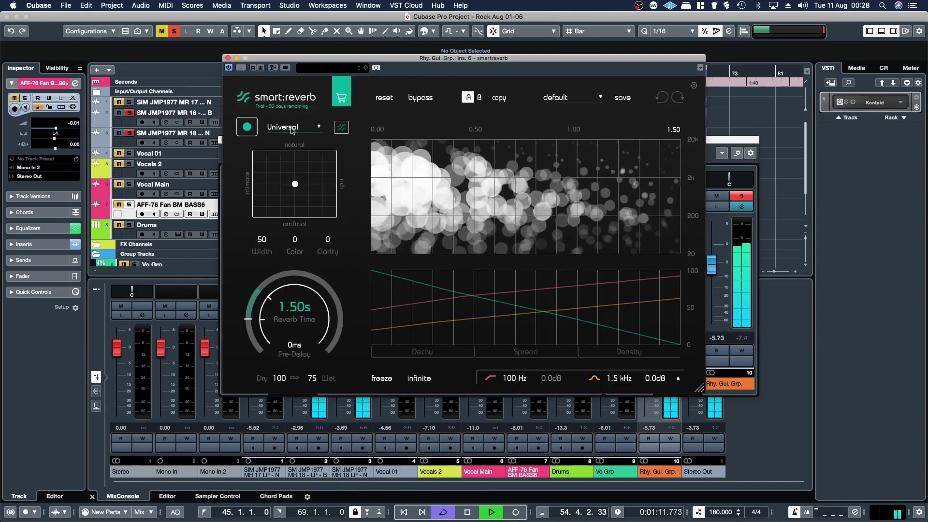
{"action": "left_click", "coordinate": [292, 130]}
{"action": "left_click", "coordinate": [286, 159]}
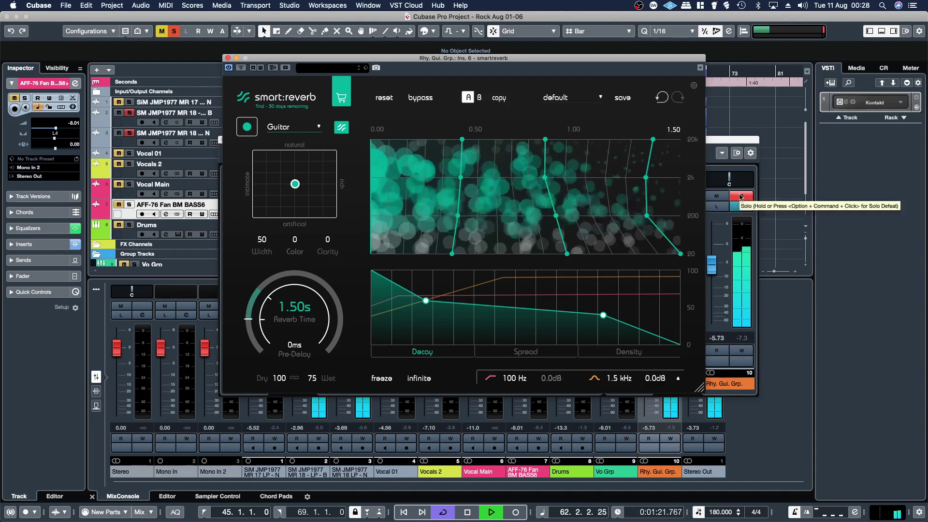
- Move the rhythm guitar reverb's matrix point towards natural and rich, comparing the guitars with the reverb bypassed and active before and after
{"action": "left_click", "coordinate": [242, 68]}
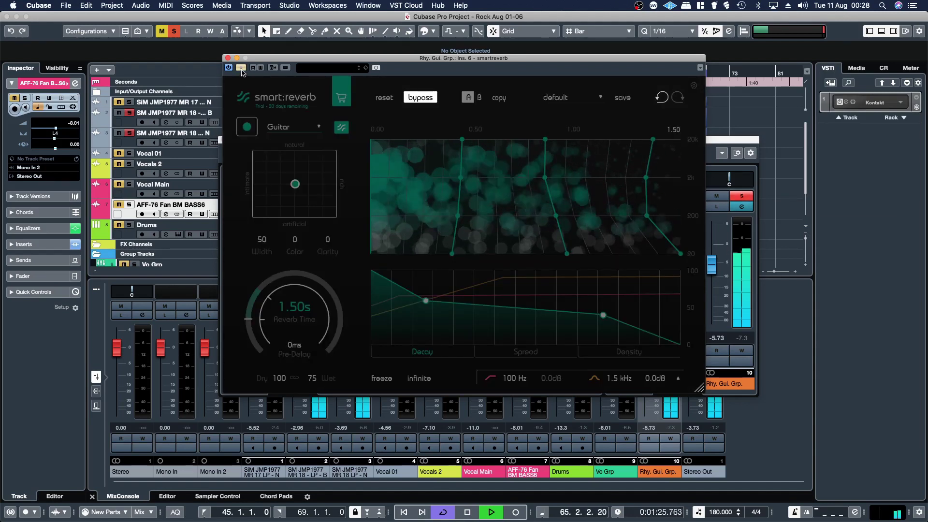
{"action": "left_click", "coordinate": [242, 68]}
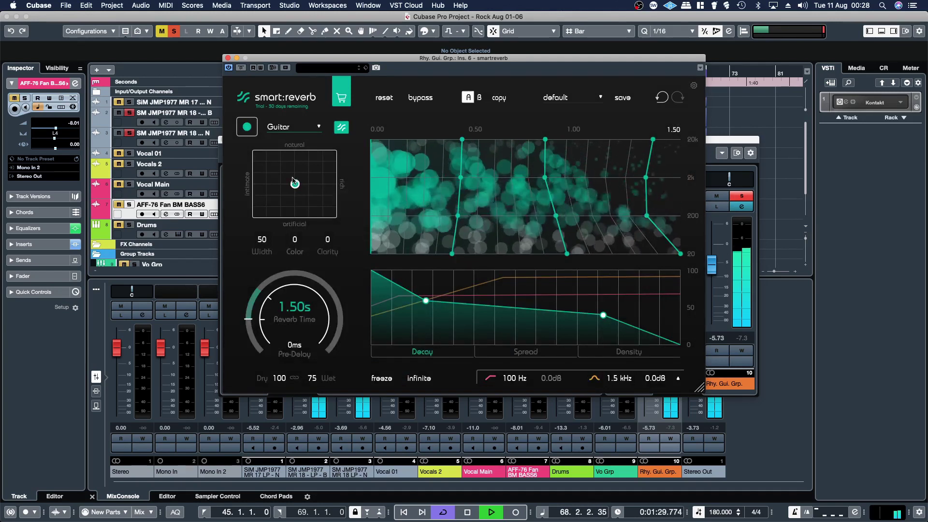
{"action": "left_click_drag", "start_coordinate": [293, 180], "coordinate": [315, 175]}
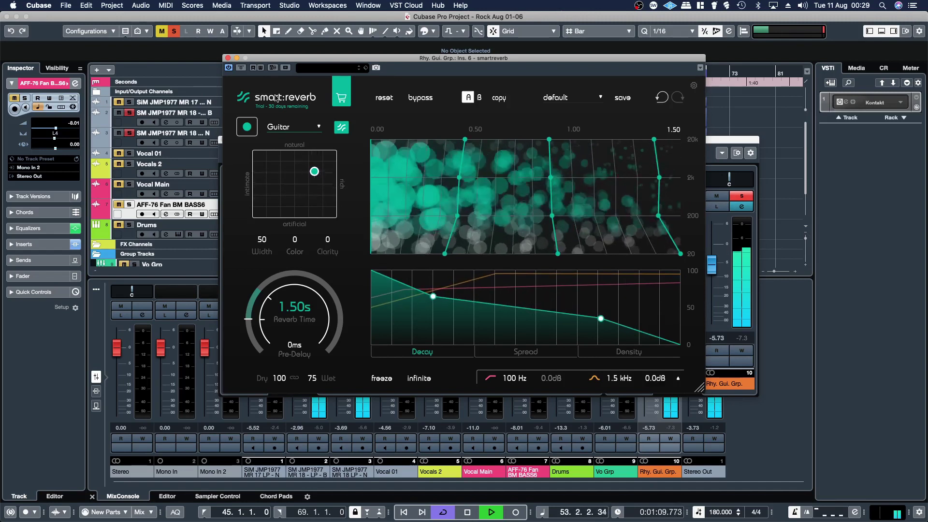
{"action": "left_click", "coordinate": [241, 68]}
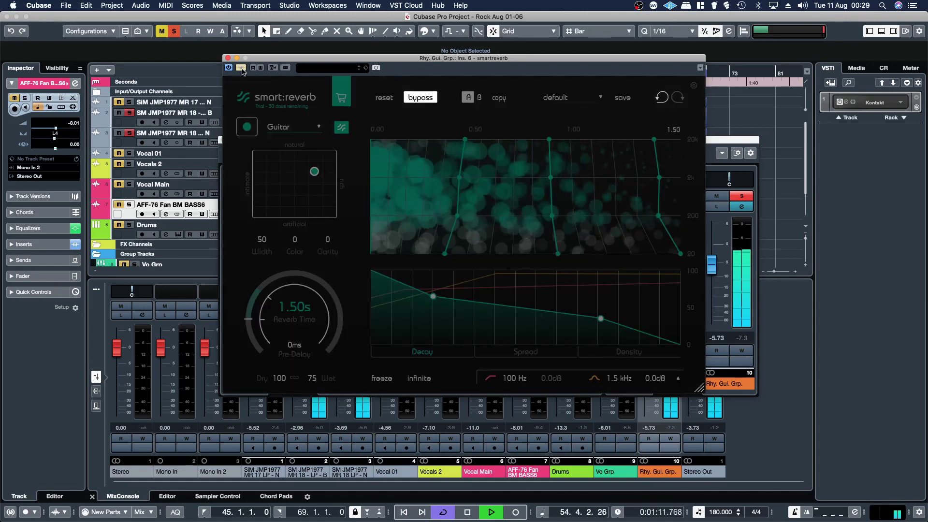
{"action": "left_click", "coordinate": [242, 69]}
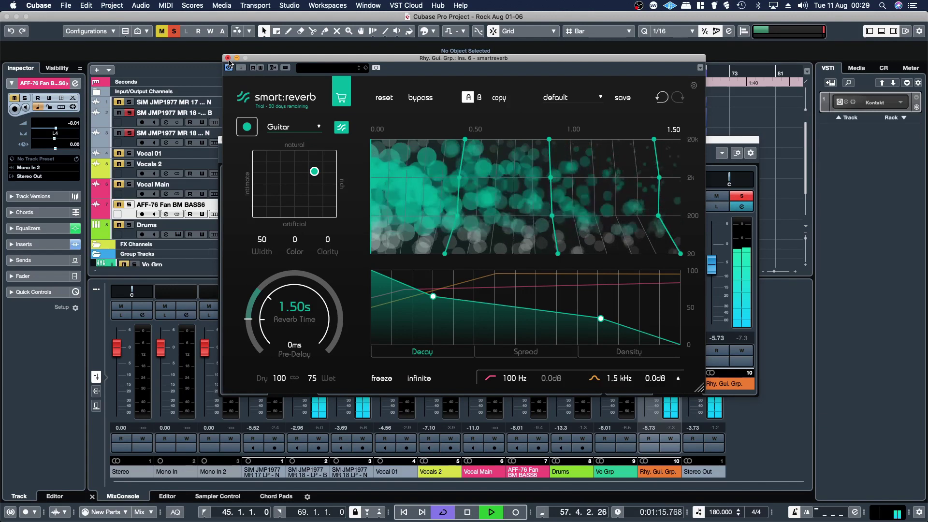
- Lower the guitar reverb's density curve slightly and shift the first node of its decay curve a little earlier
{"action": "left_click", "coordinate": [513, 350]}
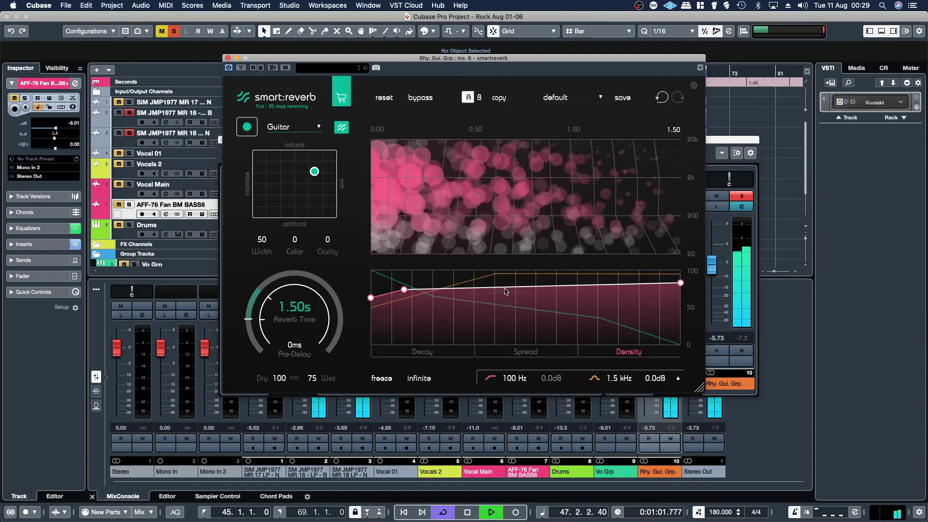
{"action": "left_click_drag", "start_coordinate": [505, 292], "coordinate": [507, 296]}
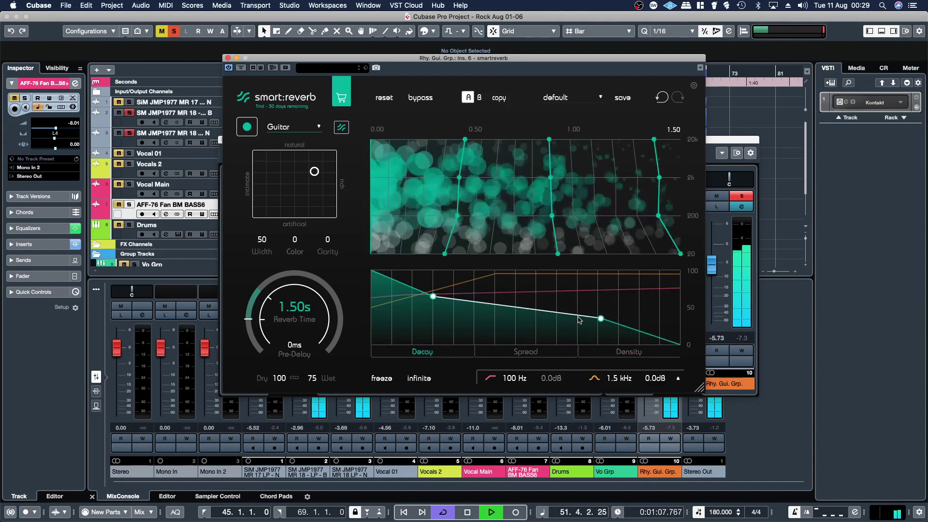
{"action": "mouse_move", "coordinate": [434, 297]}
{"action": "left_mouse_down"}
{"action": "mouse_move", "coordinate": [508, 295]}
{"action": "mouse_move", "coordinate": [430, 302]}
{"action": "left_mouse_up"}
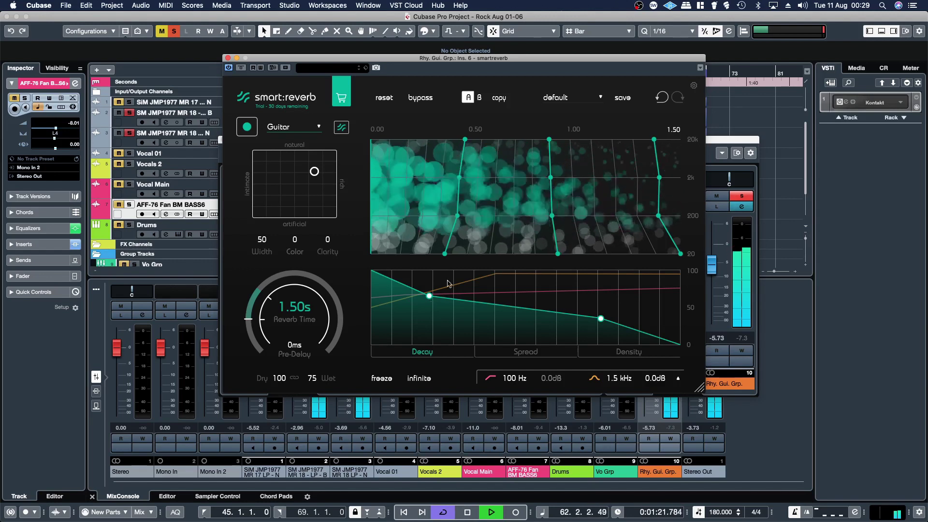
- Unsolo Rhy. Gui. Grp., close its windows and raise its fader to -5.12 dB while the full mix plays
{"action": "key", "text": "space"}
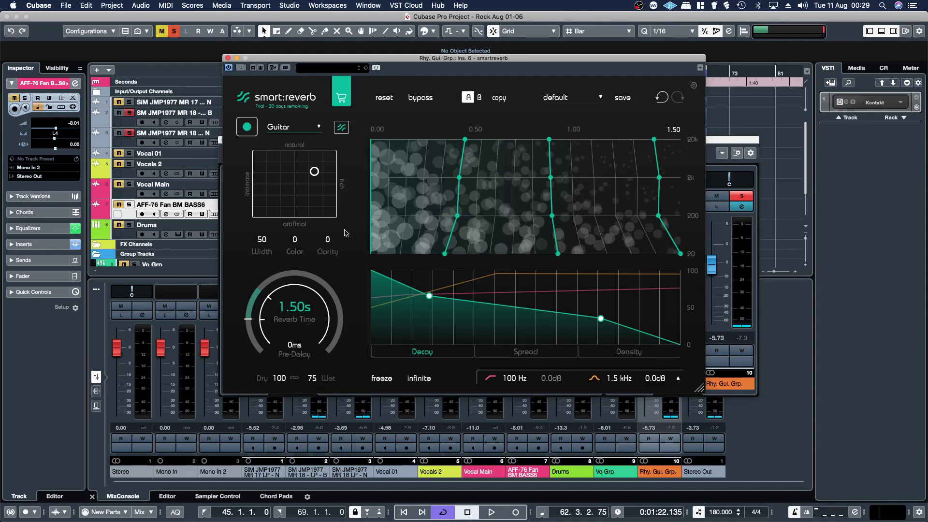
{"action": "left_click", "coordinate": [227, 58]}
{"action": "left_click", "coordinate": [738, 201]}
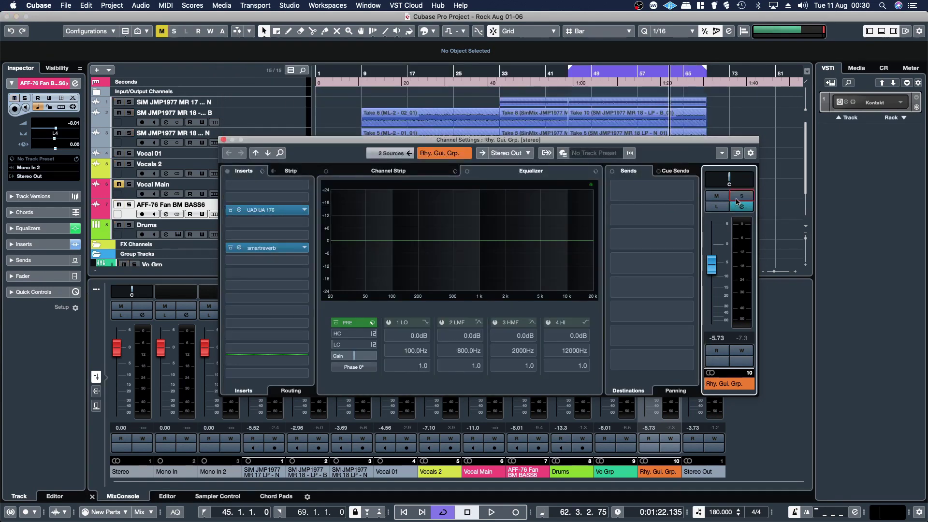
{"action": "key", "text": "space"}
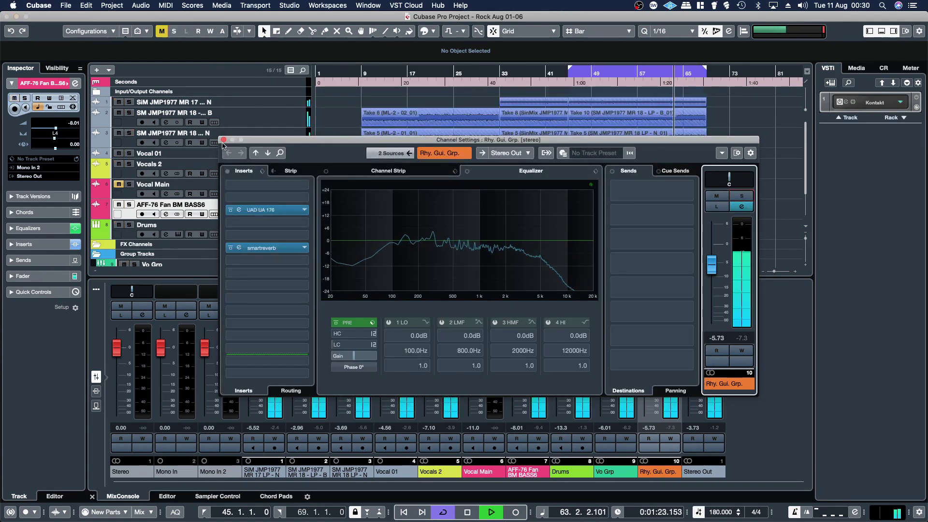
{"action": "left_click", "coordinate": [254, 216]}
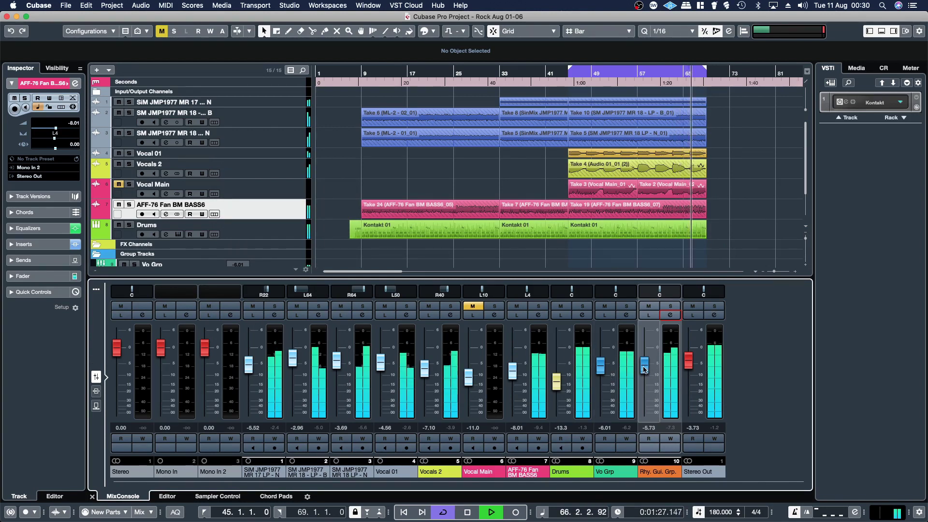
{"action": "left_click_drag", "start_coordinate": [643, 371], "coordinate": [644, 367]}
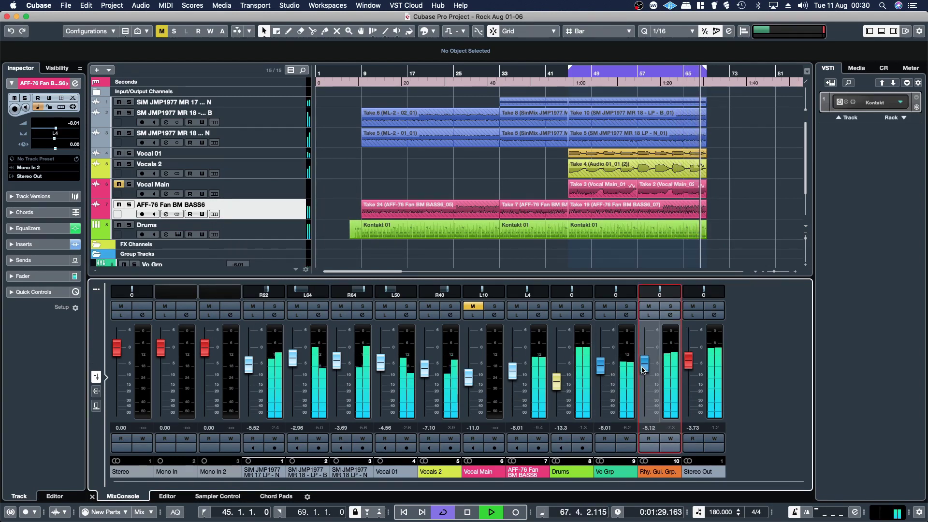
- Open the UAD UA 176 limiter on Rhy. Gui. Grp. and adjust its input and output levels during playback
{"action": "left_click", "coordinate": [670, 315]}
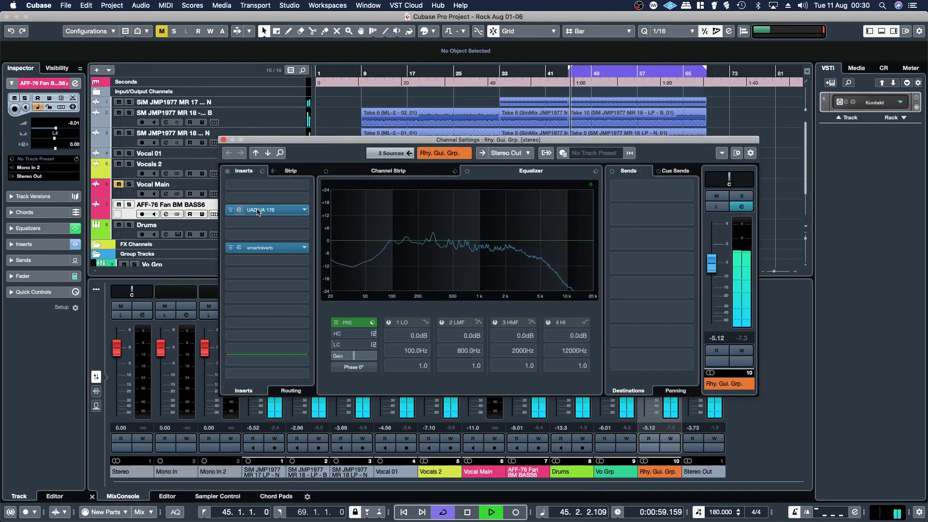
{"action": "left_click", "coordinate": [231, 210]}
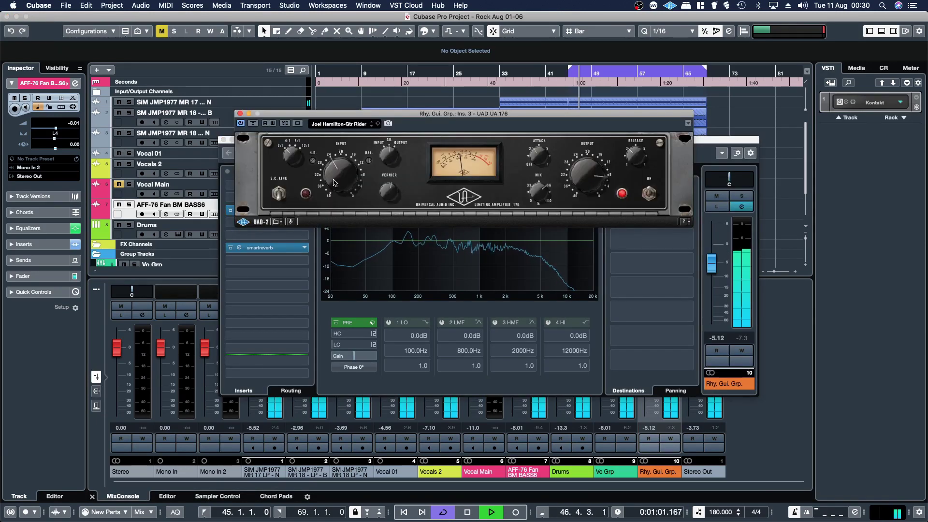
{"action": "key", "text": "space"}
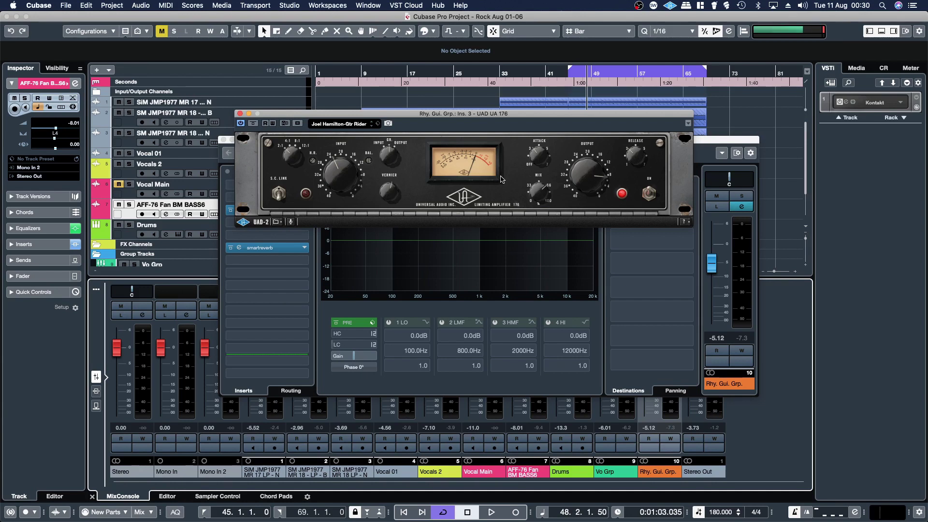
{"action": "key", "text": "space"}
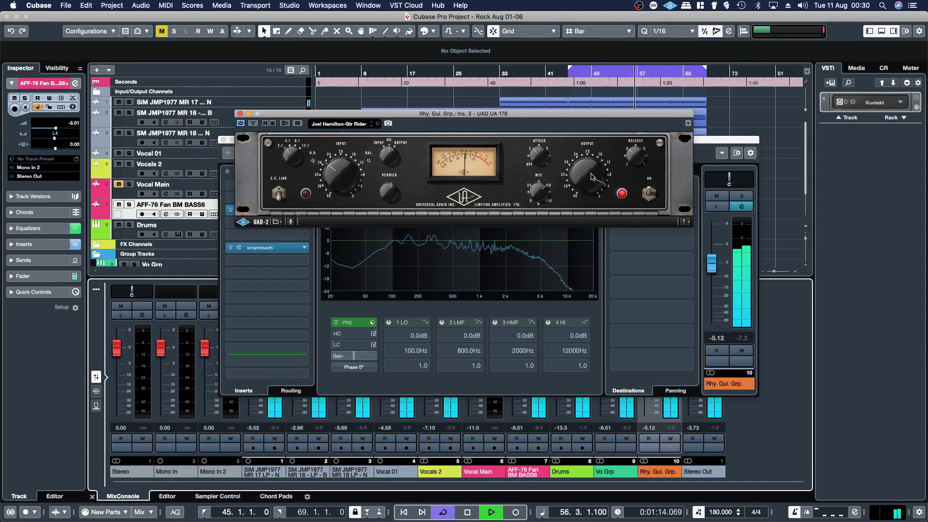
- Check the limited guitars in solo, then return to the full mix with the windows closed and raise the Rhy. Gui. Grp. fader to -4.24 dB
{"action": "left_click", "coordinate": [742, 196]}
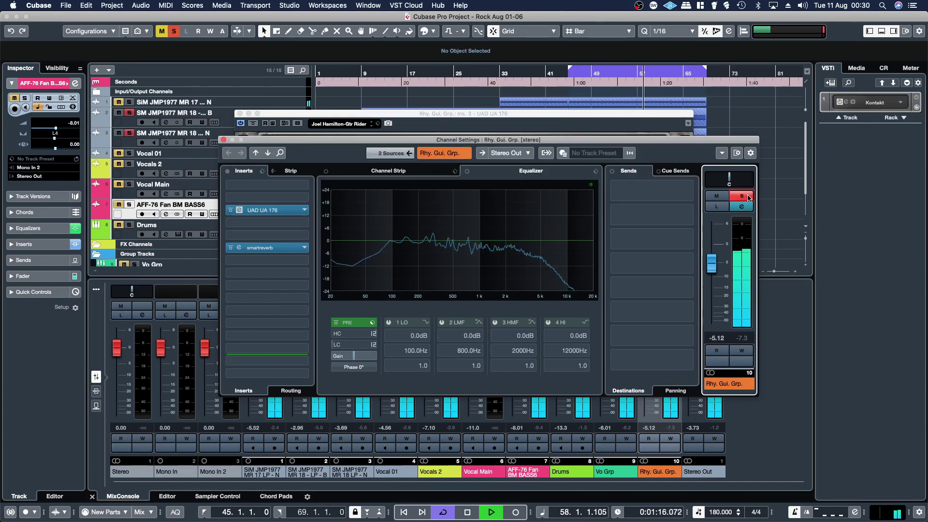
{"action": "left_click", "coordinate": [471, 125]}
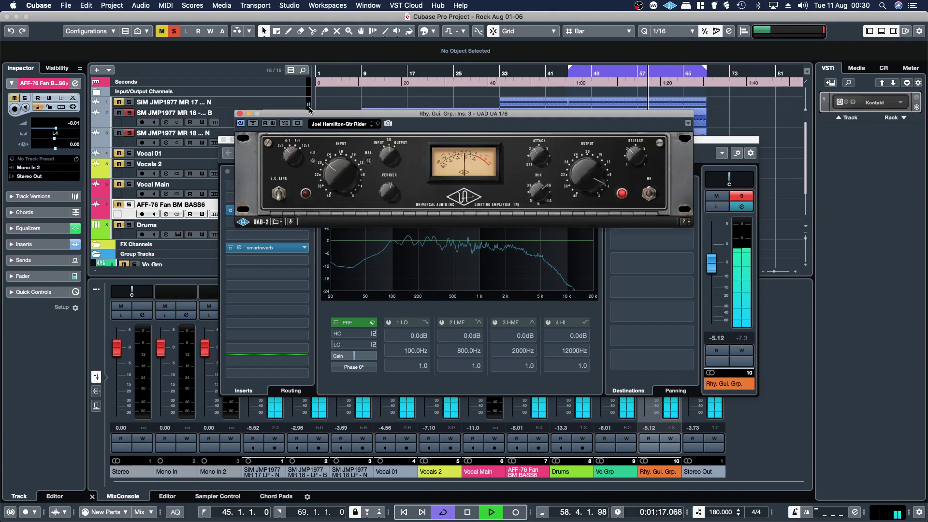
{"action": "left_click", "coordinate": [239, 114]}
{"action": "left_click", "coordinate": [742, 195]}
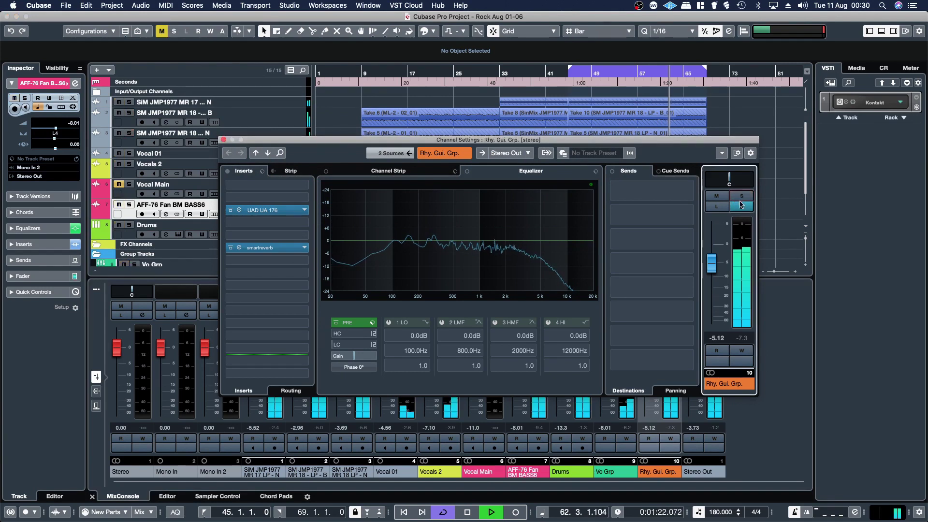
{"action": "left_click", "coordinate": [224, 140]}
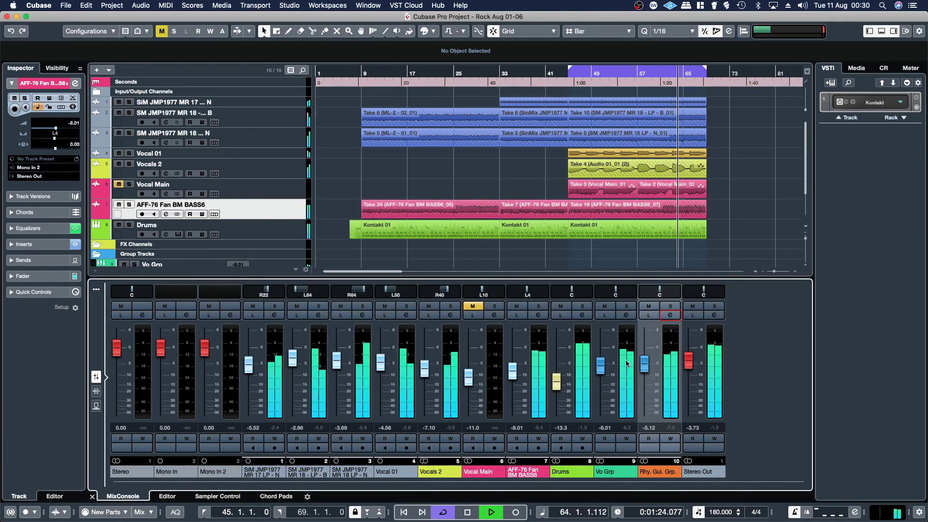
{"action": "left_click_drag", "start_coordinate": [645, 370], "coordinate": [646, 369]}
{"action": "scroll", "coordinate": [645, 368], "scroll_direction": "up", "scroll_amount": 1}
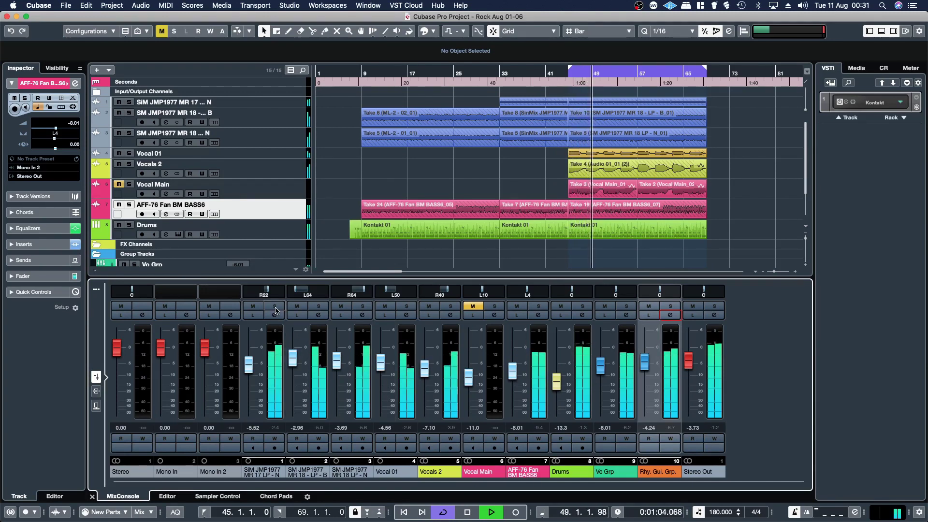
- Solo AFF-76 Fan BM BASS6, add smartreverb to its ninth insert slot and let it learn the bass with the Universal profile
{"action": "left_click", "coordinate": [538, 306]}
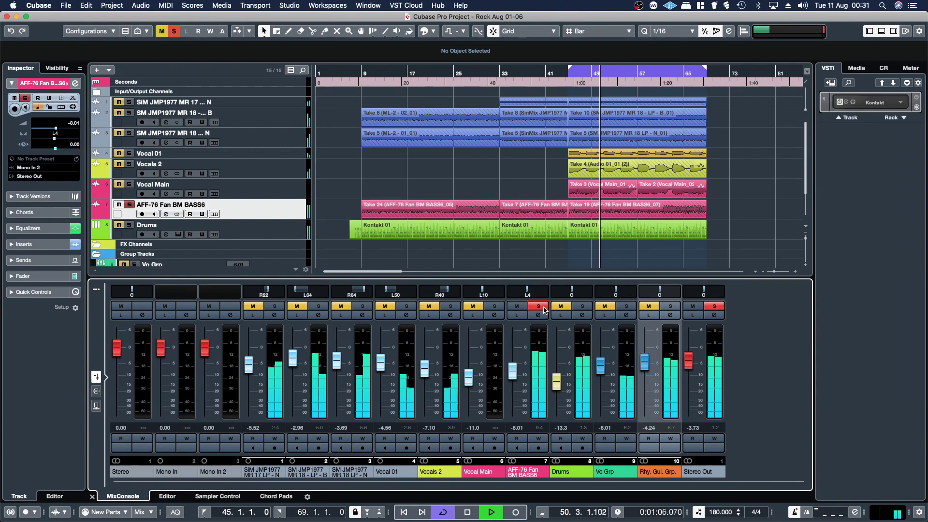
{"action": "left_click", "coordinate": [542, 316]}
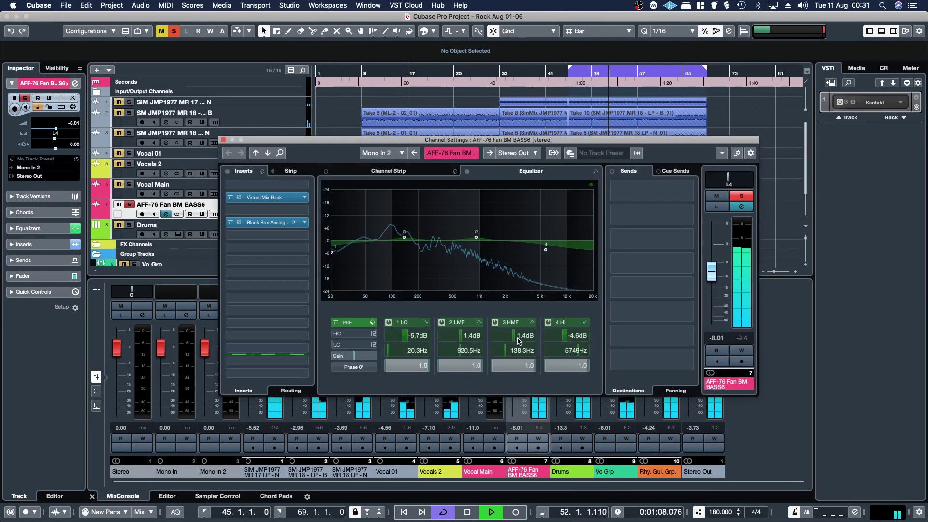
{"action": "left_click", "coordinate": [290, 285]}
{"action": "scroll", "coordinate": [290, 411], "scroll_direction": "down", "scroll_amount": 5}
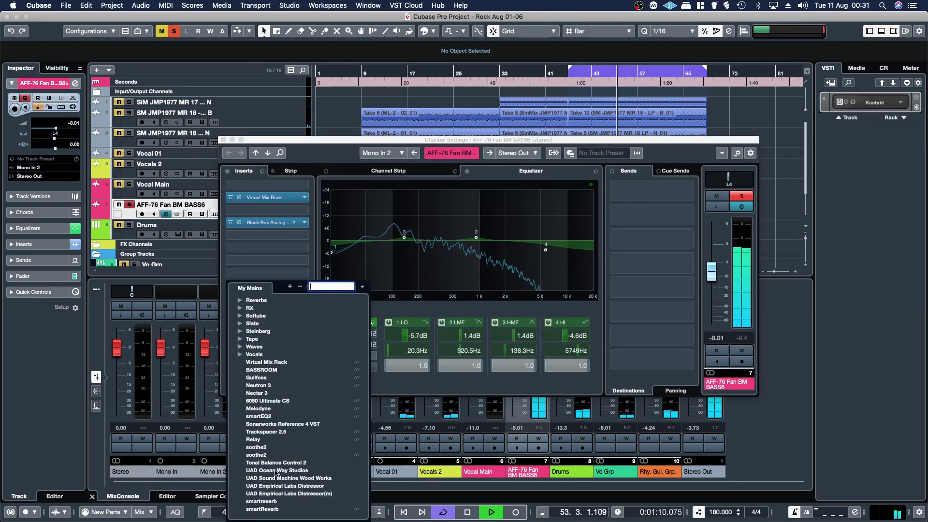
{"action": "left_click", "coordinate": [272, 502]}
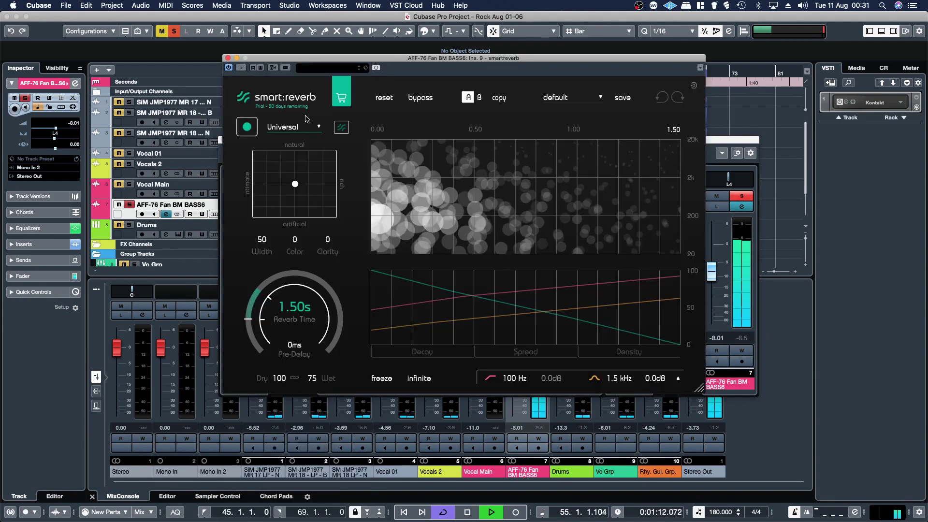
{"action": "left_click", "coordinate": [293, 127]}
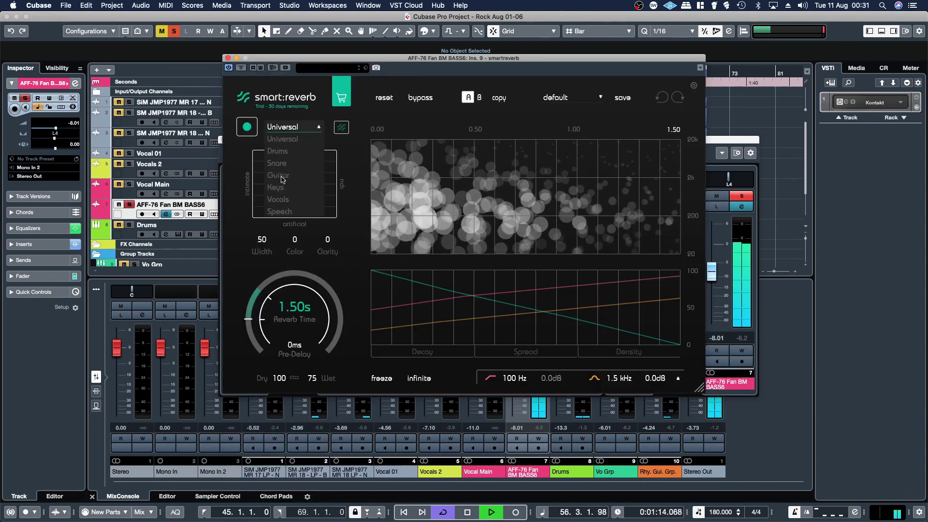
{"action": "left_click", "coordinate": [284, 143]}
{"action": "left_click", "coordinate": [246, 127]}
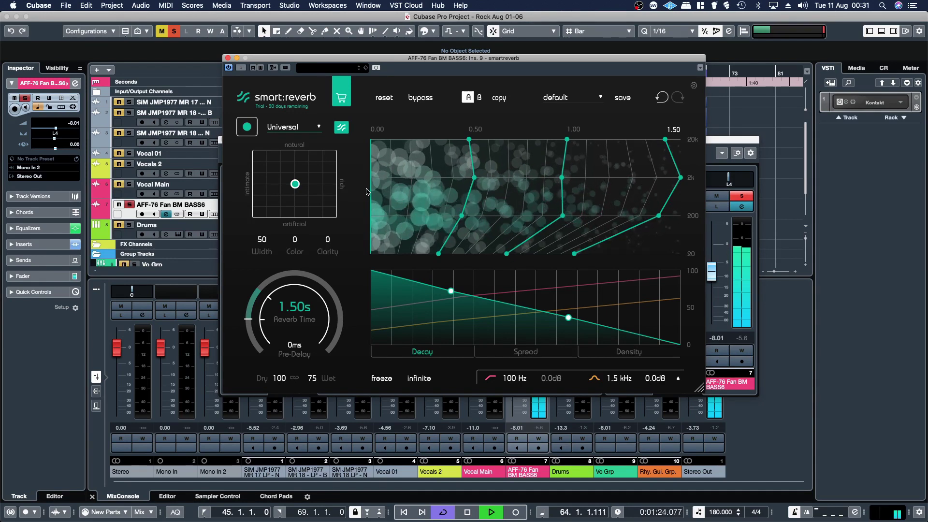
- Move the bass reverb's matrix point towards intimate and artificial with the wet level at 30, and compare it against bypass
{"action": "left_click_drag", "start_coordinate": [293, 185], "coordinate": [267, 205]}
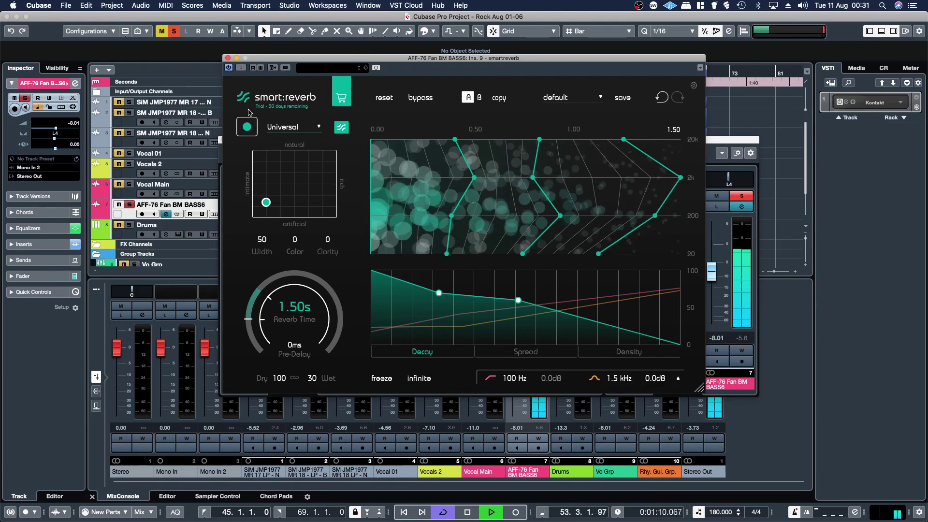
{"action": "left_click", "coordinate": [241, 68]}
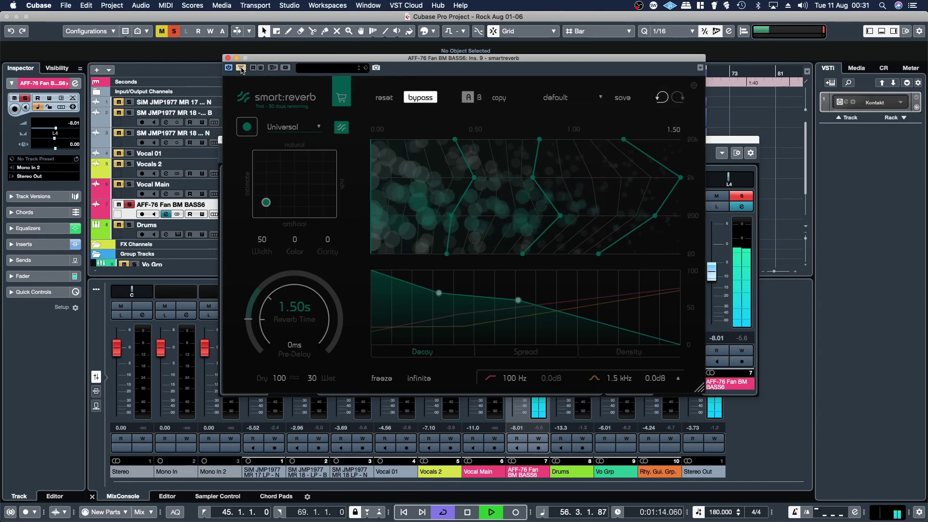
{"action": "left_click", "coordinate": [241, 68]}
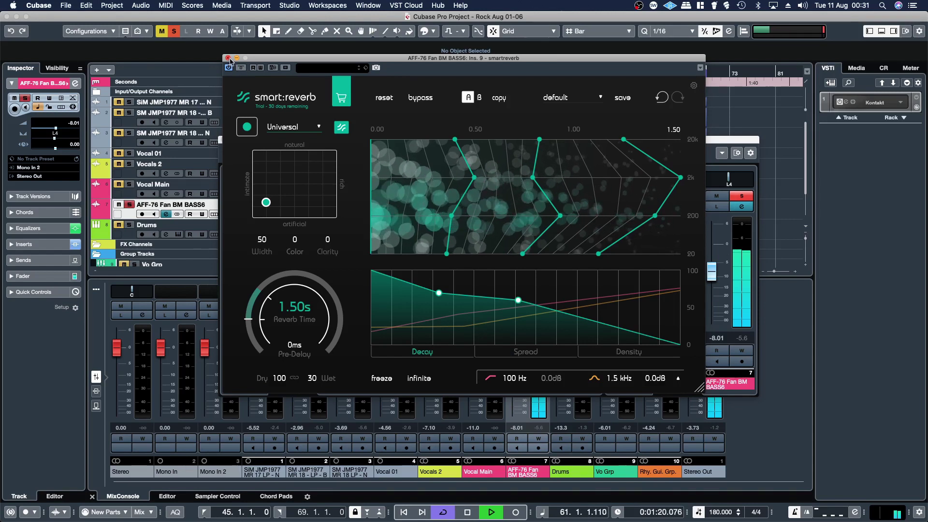
- Unsolo the AFF-76 Fan BM BASS6 channel, close its reverb and channel settings, and play the full mix
{"action": "left_click", "coordinate": [228, 58]}
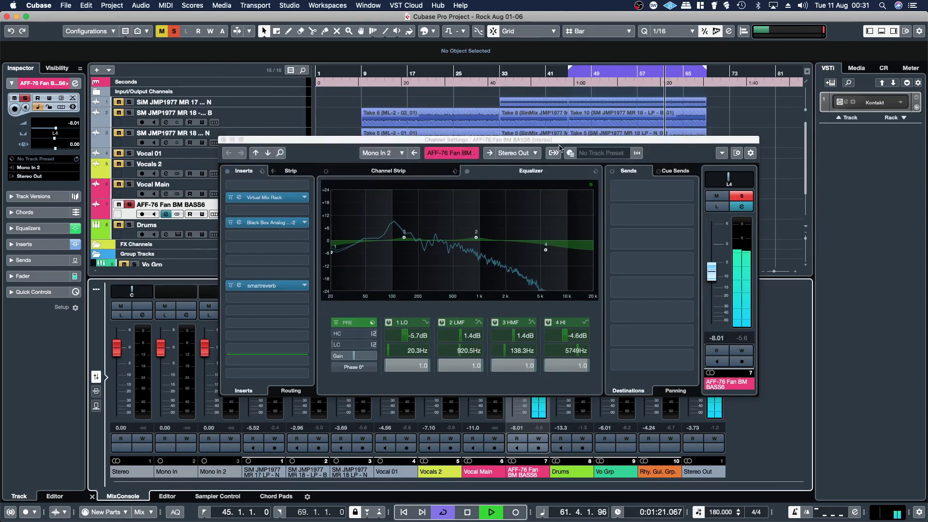
{"action": "left_click", "coordinate": [738, 201]}
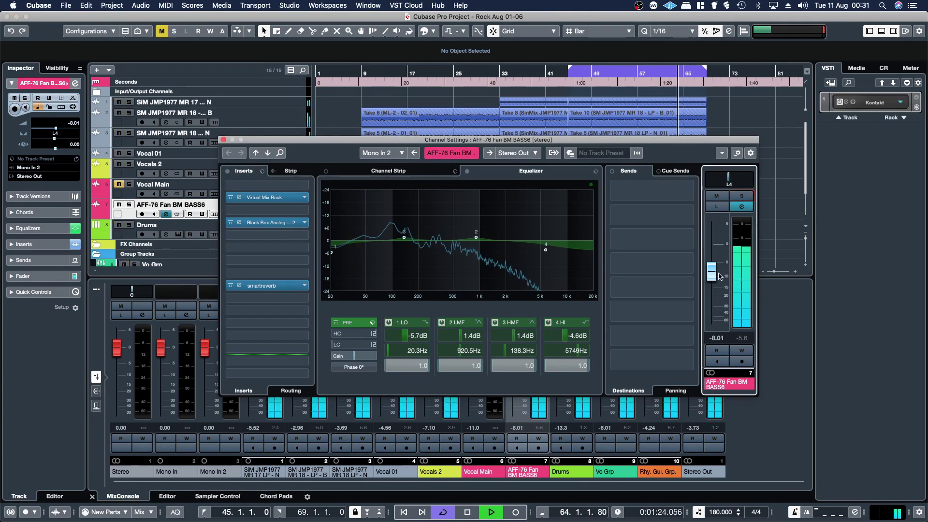
{"action": "key", "text": "space"}
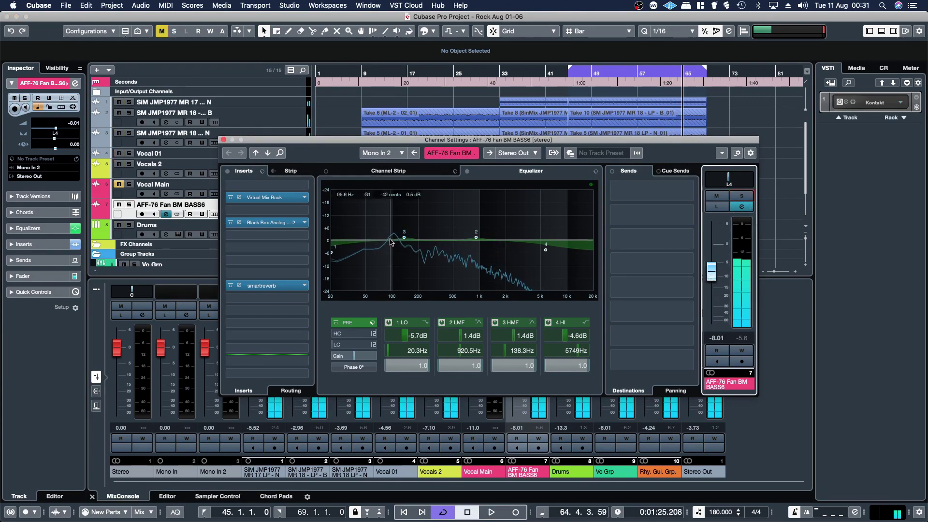
{"action": "left_click", "coordinate": [223, 140]}
{"action": "key", "text": "space"}
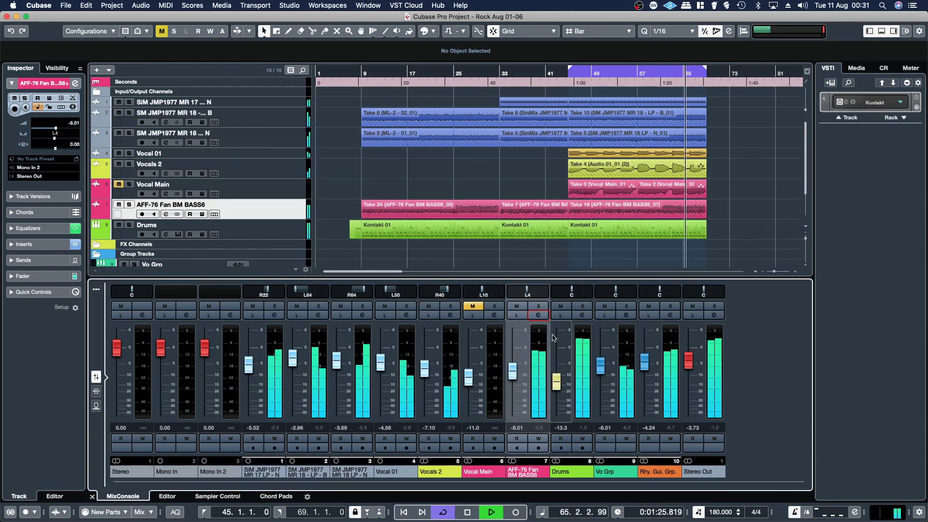
- Solo the AFF-76 Fan BM BASS6 and Drums channels, and remove smartreverb from the bass channel's inserts
{"action": "left_click", "coordinate": [582, 306]}
{"action": "left_click", "coordinate": [538, 306]}
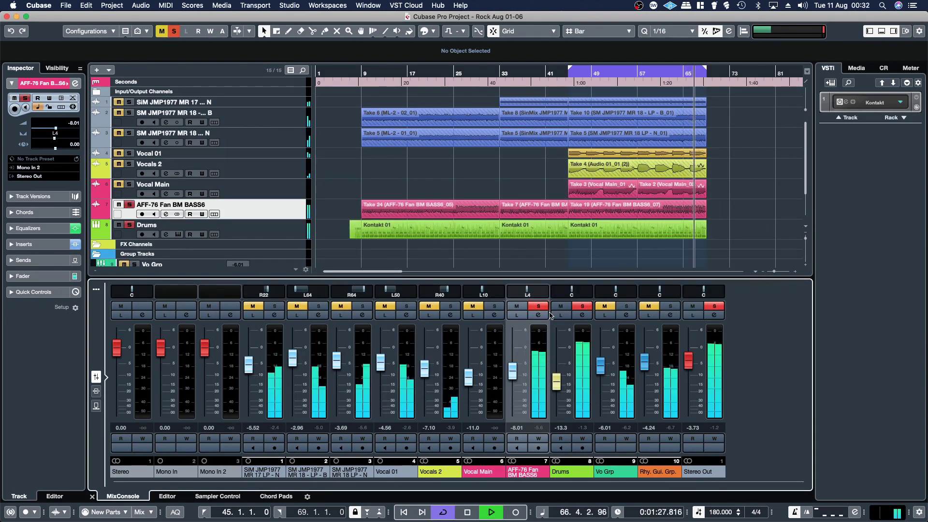
{"action": "left_click", "coordinate": [537, 316]}
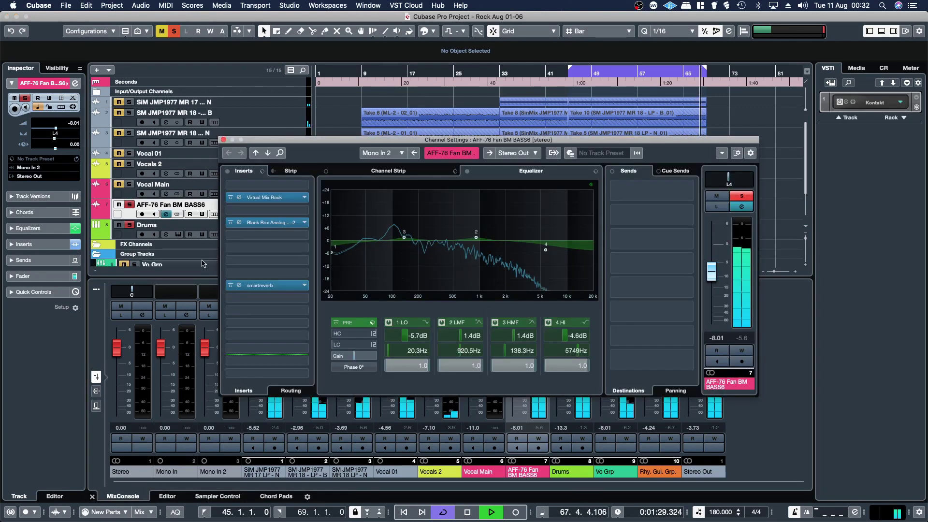
{"action": "left_click", "coordinate": [231, 286]}
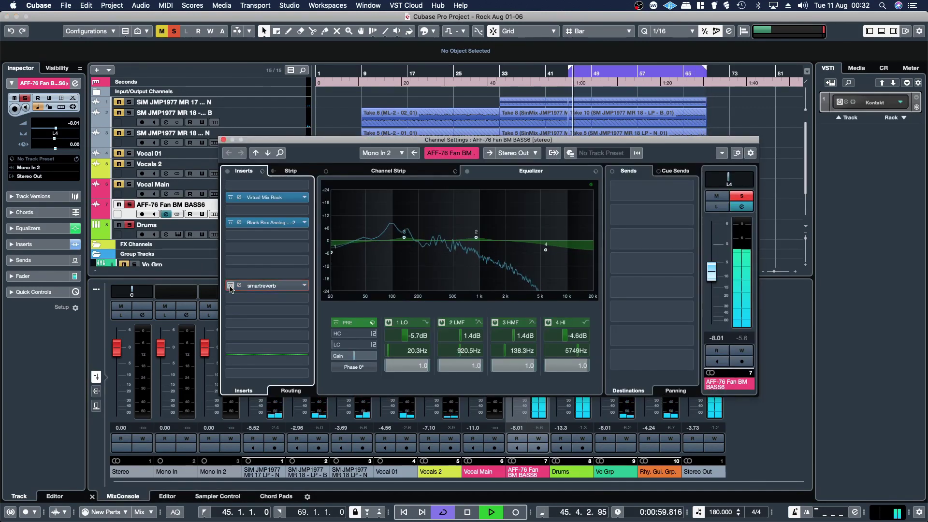
{"action": "left_click", "coordinate": [231, 286]}
{"action": "left_click", "coordinate": [231, 286]}
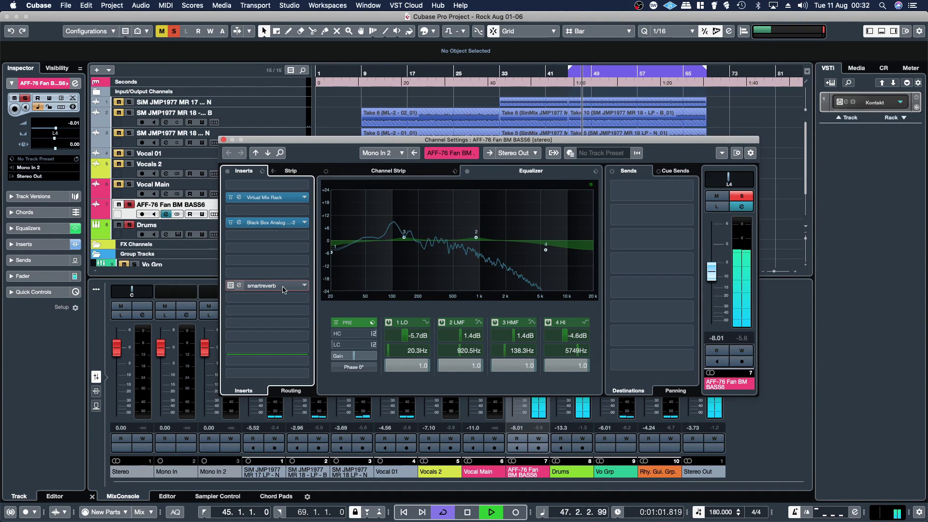
{"action": "left_click", "coordinate": [305, 286]}
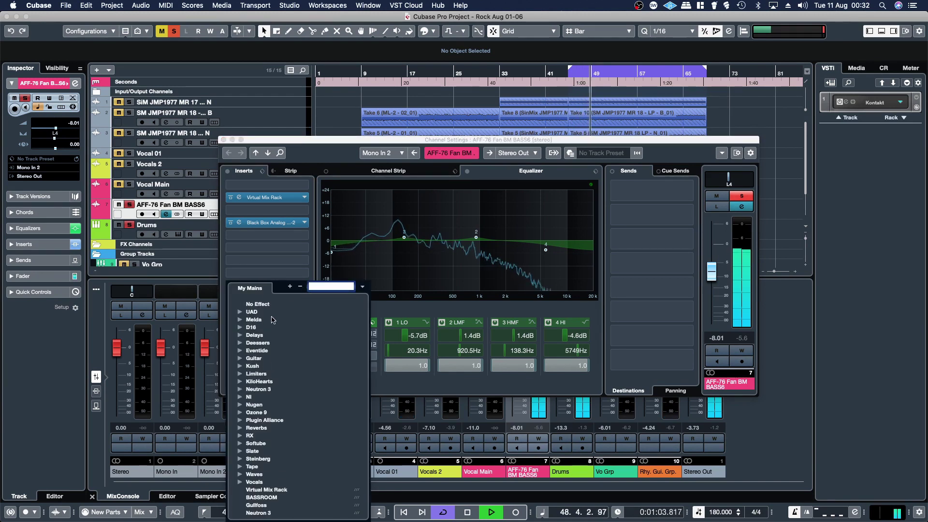
{"action": "left_click", "coordinate": [318, 314]}
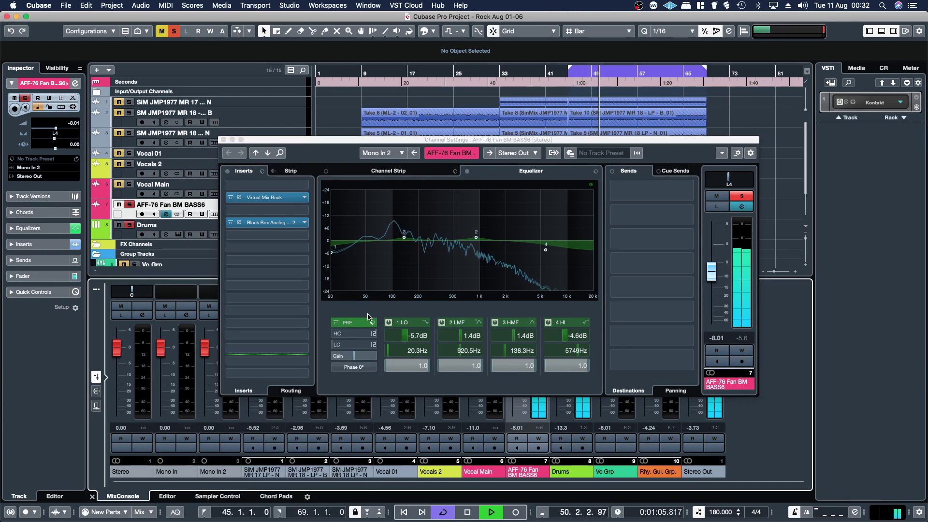
- Set the bass EQ's third band to 111.4 Hz and 1.6 dB, close its channel settings and extend the cycle range back to bar 9
{"action": "left_click_drag", "start_coordinate": [401, 242], "coordinate": [396, 240]}
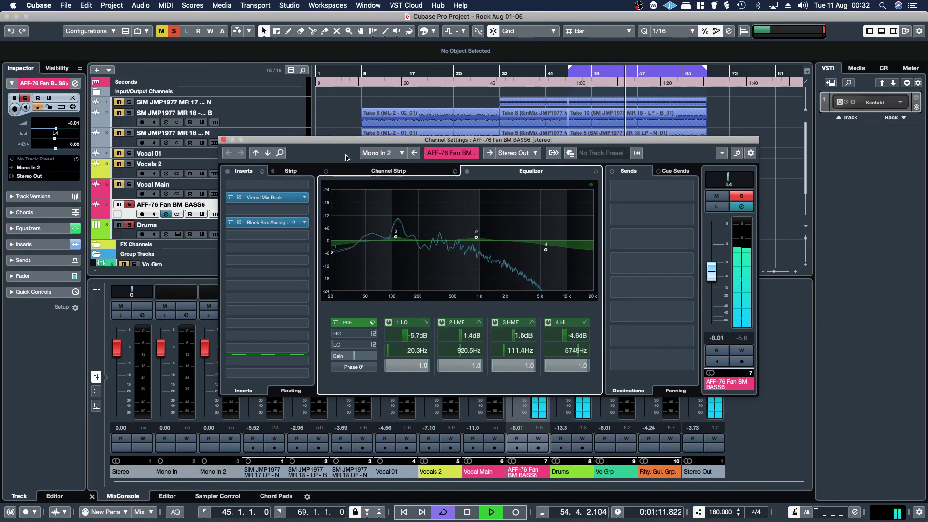
{"action": "left_click", "coordinate": [223, 140]}
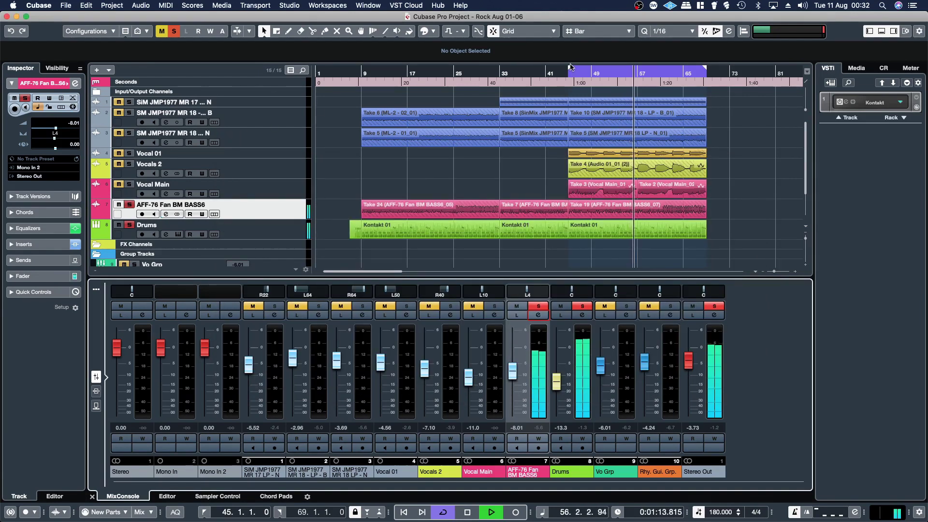
{"action": "left_click_drag", "start_coordinate": [360, 80], "coordinate": [363, 77]}
{"action": "left_click", "coordinate": [363, 77]}
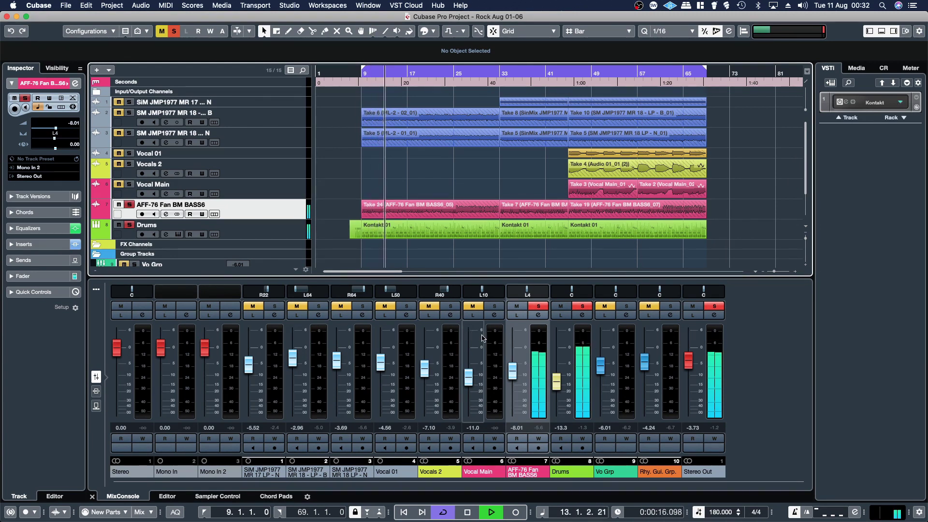
- Change the drum reverb's upper filter to a high cut at 2.4 kHz and move its first decay point to a later time
{"action": "left_click", "coordinate": [582, 315]}
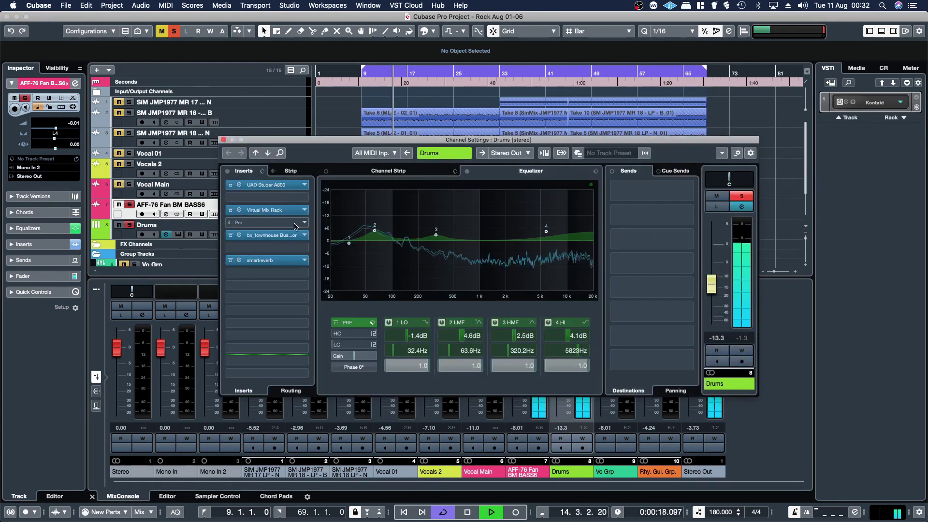
{"action": "left_click", "coordinate": [267, 260]}
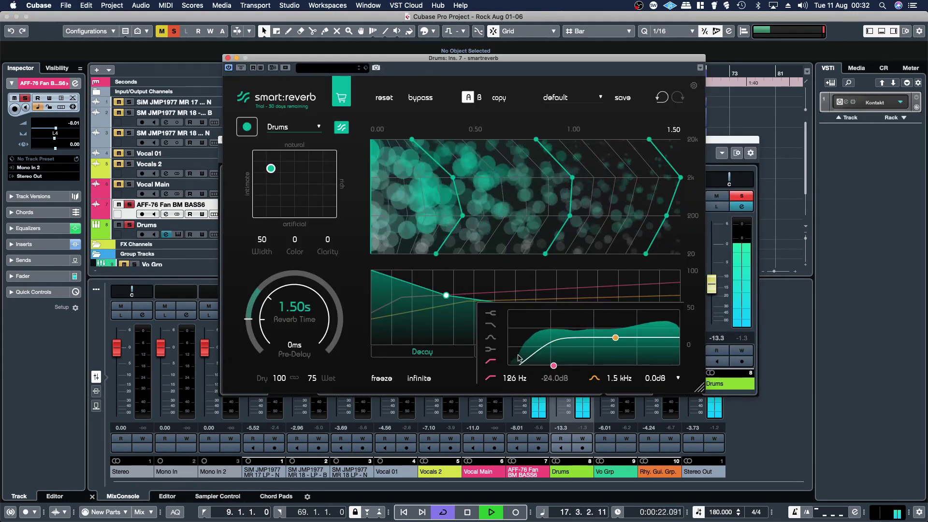
{"action": "left_click", "coordinate": [616, 337]}
{"action": "left_click", "coordinate": [491, 326]}
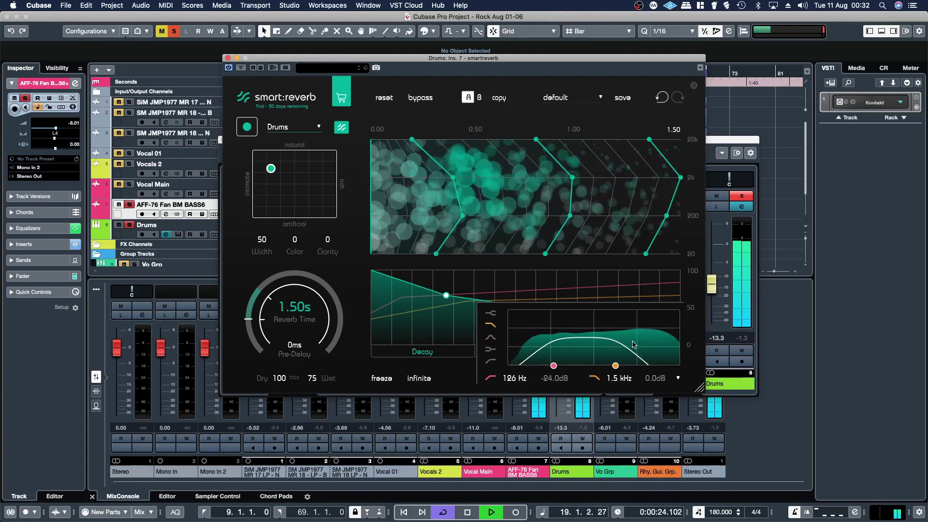
{"action": "left_click_drag", "start_coordinate": [615, 366], "coordinate": [628, 368]}
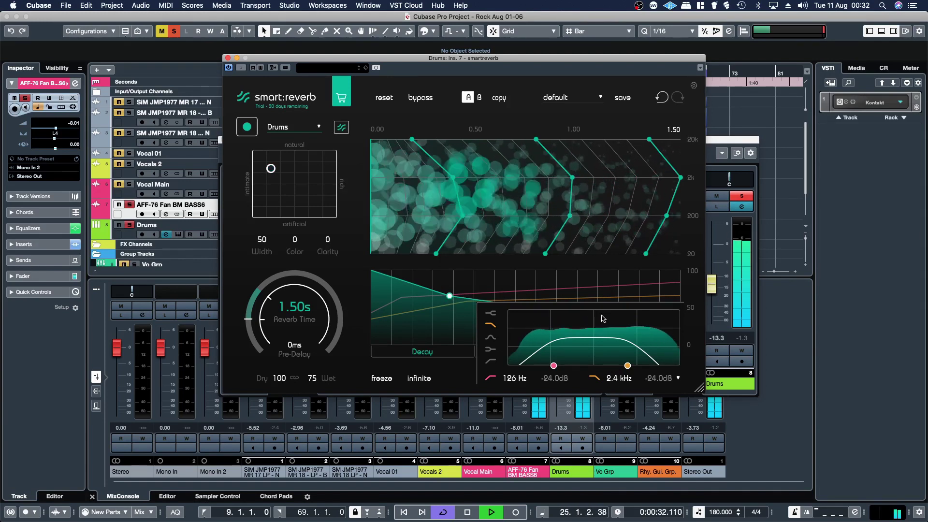
{"action": "left_click", "coordinate": [679, 379]}
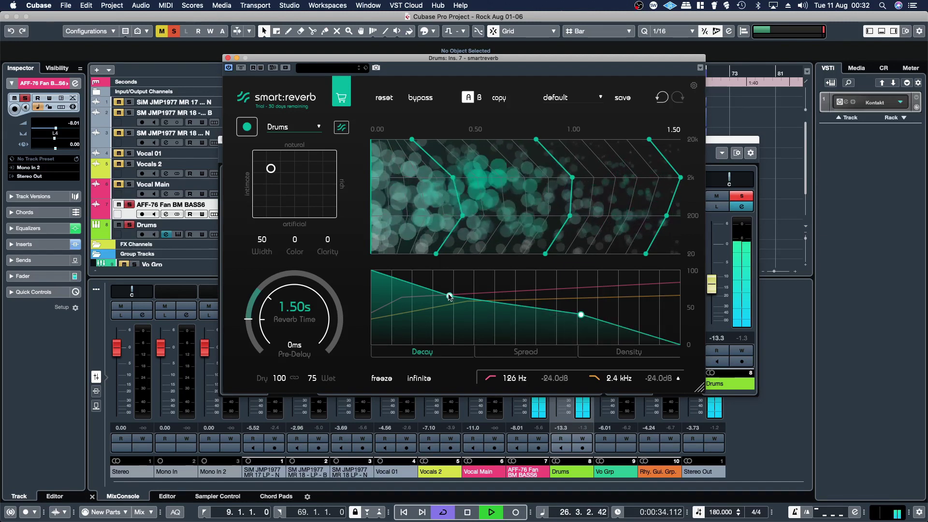
{"action": "left_click_drag", "start_coordinate": [475, 300], "coordinate": [474, 302]}
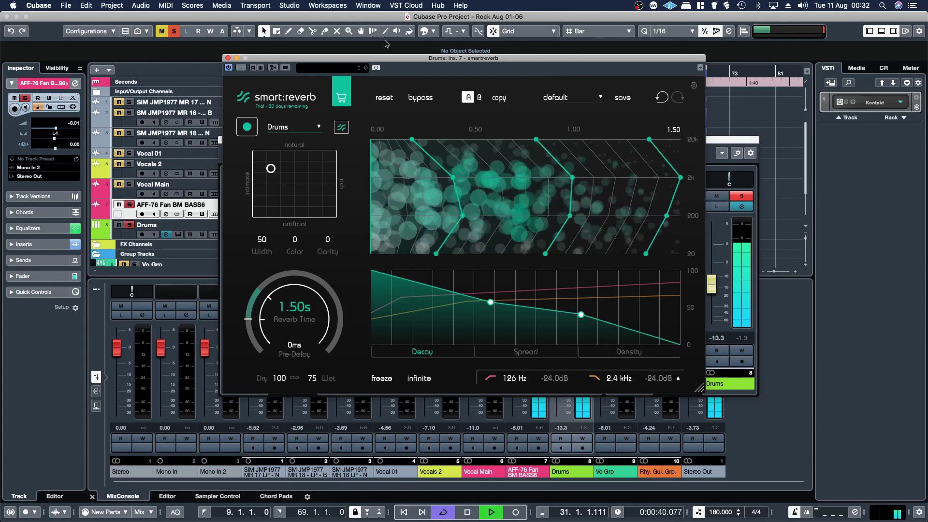
- Move the drum reverb window aside, close the Drums channel settings and leave only the drums soloed
{"action": "left_click_drag", "start_coordinate": [360, 63], "coordinate": [154, 27]}
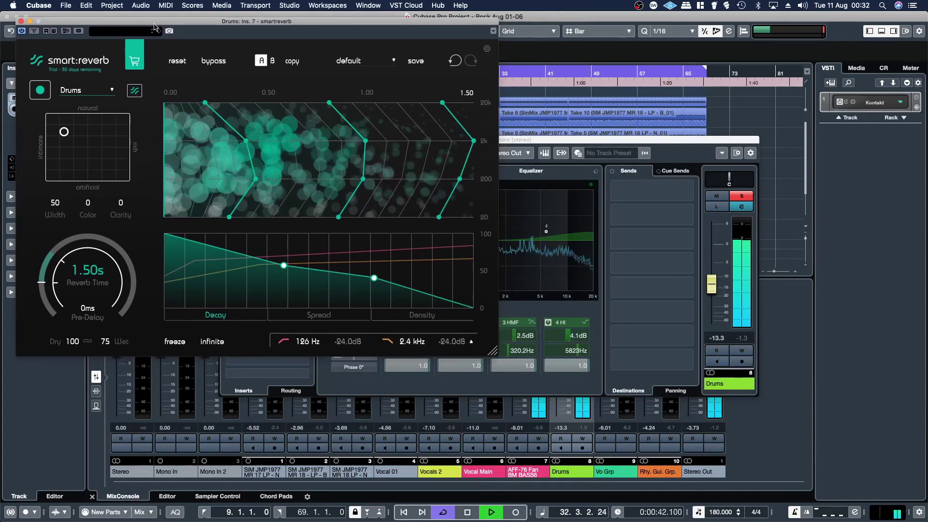
{"action": "left_click", "coordinate": [732, 144]}
{"action": "left_click_drag", "start_coordinate": [262, 141], "coordinate": [282, 143]}
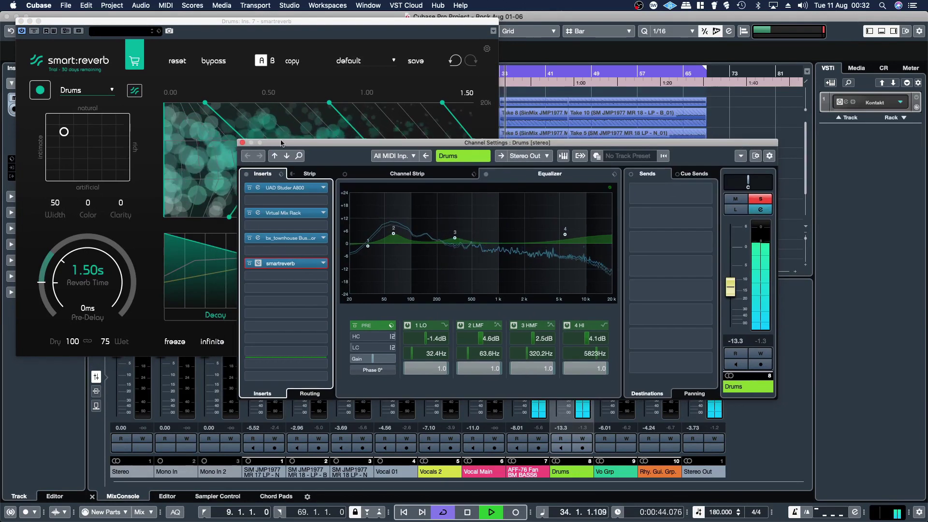
{"action": "left_click", "coordinate": [243, 143]}
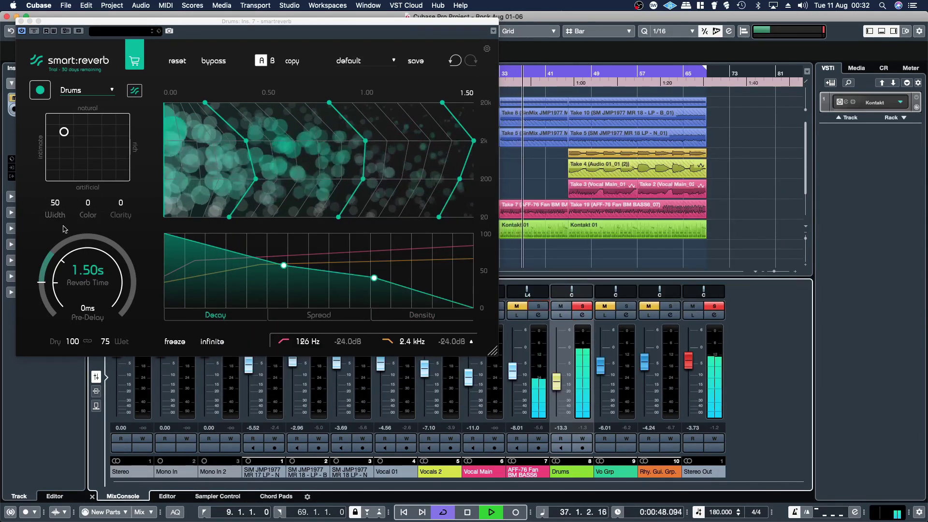
- Adjust the drum reverb's matrix point within the intimate and natural area, and shift its first decay point earlier
{"action": "mouse_move", "coordinate": [63, 132]}
{"action": "left_mouse_down"}
{"action": "mouse_move", "coordinate": [113, 134]}
{"action": "mouse_move", "coordinate": [56, 141]}
{"action": "left_mouse_up"}
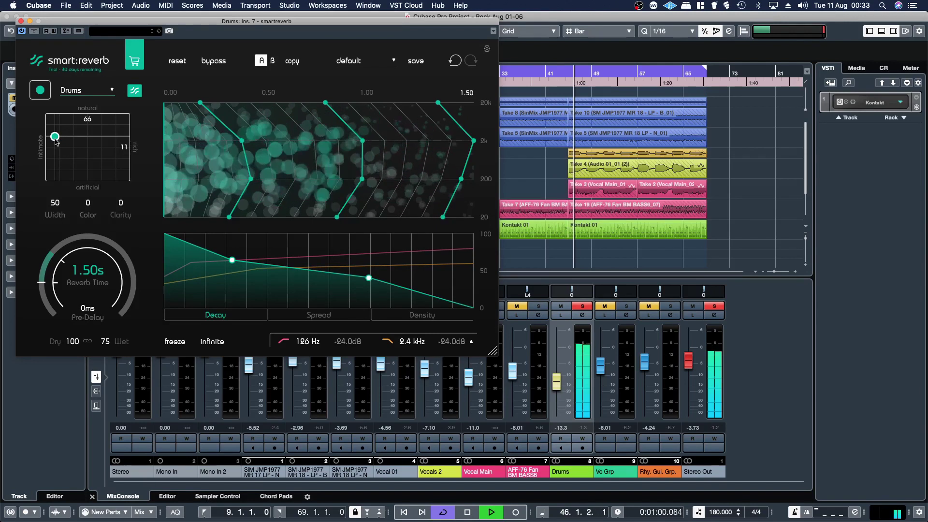
{"action": "left_click_drag", "start_coordinate": [55, 138], "coordinate": [66, 137]}
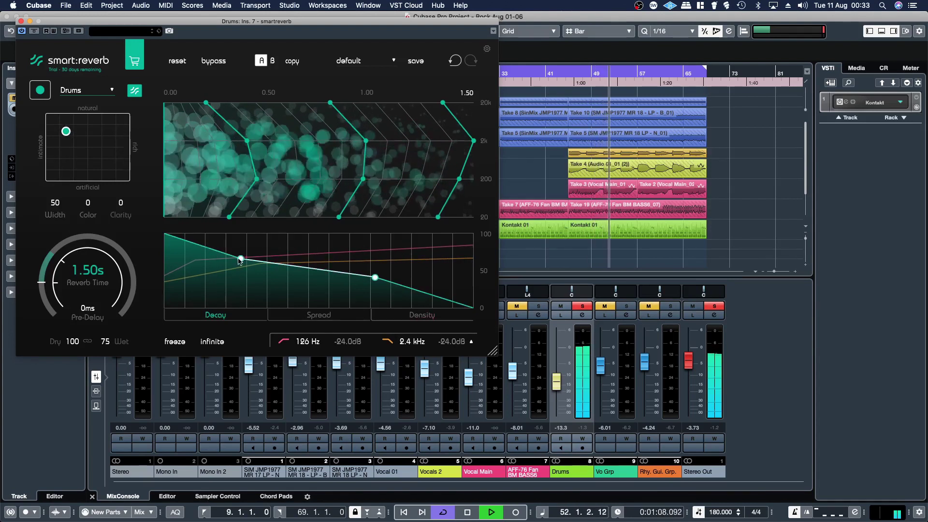
{"action": "left_click_drag", "start_coordinate": [241, 258], "coordinate": [220, 260]}
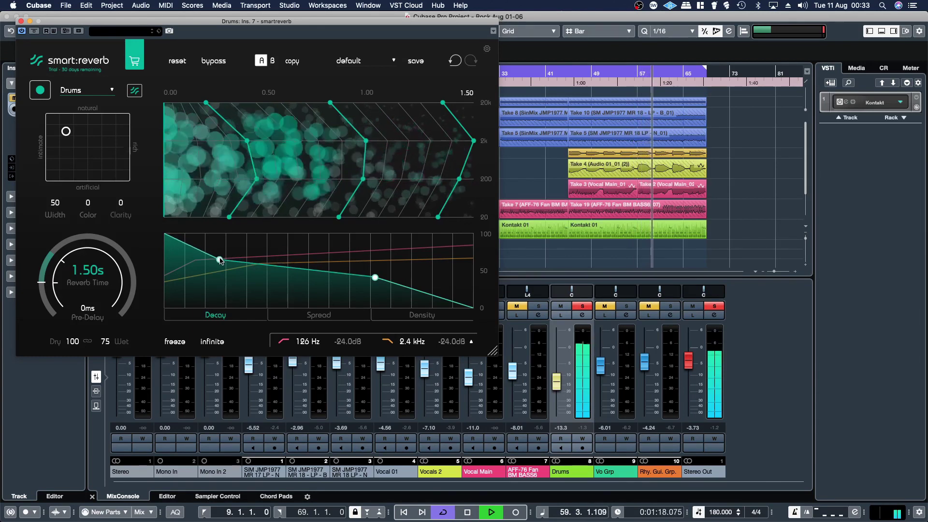
- Raise the middle and end points of the drum reverb's spread curve to about 80
{"action": "left_click", "coordinate": [311, 316]}
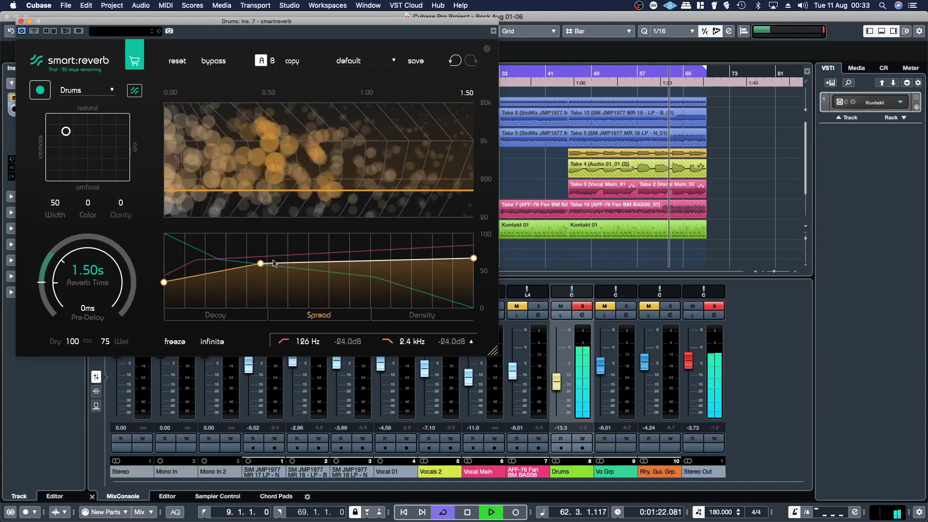
{"action": "left_click_drag", "start_coordinate": [263, 266], "coordinate": [263, 257]}
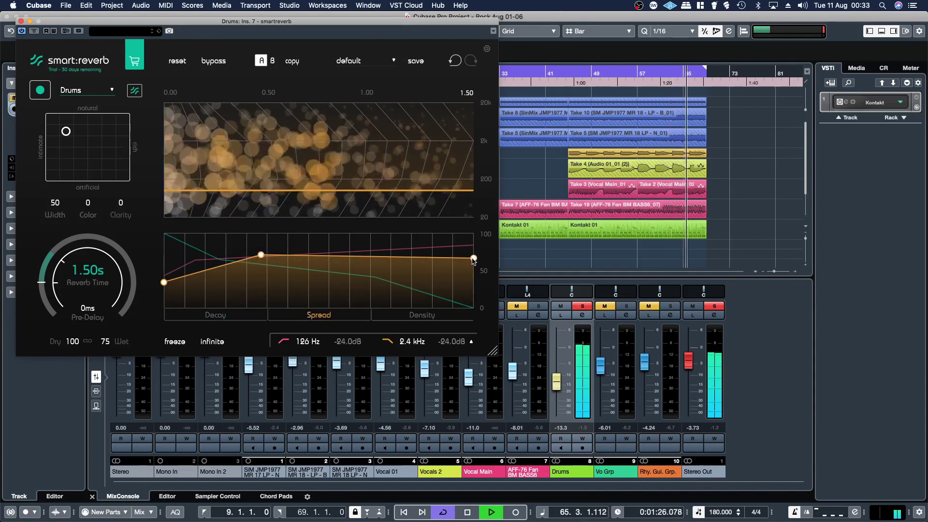
{"action": "left_click_drag", "start_coordinate": [474, 259], "coordinate": [474, 255]}
{"action": "left_click_drag", "start_coordinate": [386, 256], "coordinate": [390, 250]}
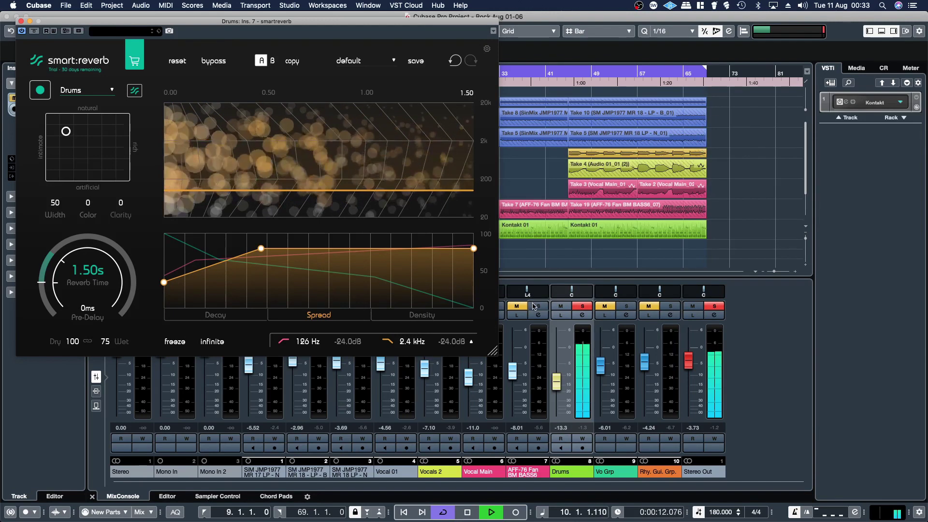
- Close the drum reverb and solo the bass and both SiM JMP1977 MR 18 guitar channels together with the drums
{"action": "left_click", "coordinate": [517, 307]}
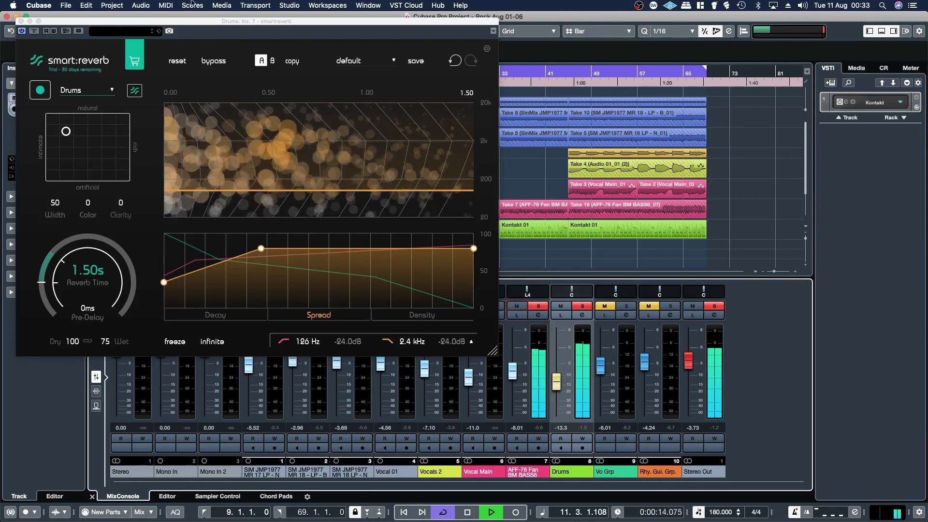
{"action": "left_click", "coordinate": [19, 21]}
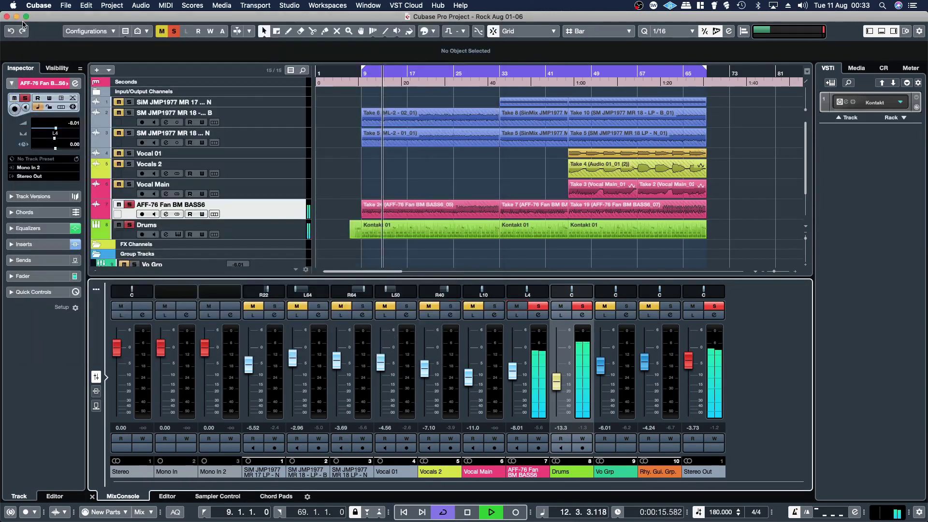
{"action": "left_click", "coordinate": [314, 307]}
{"action": "left_click", "coordinate": [347, 308]}
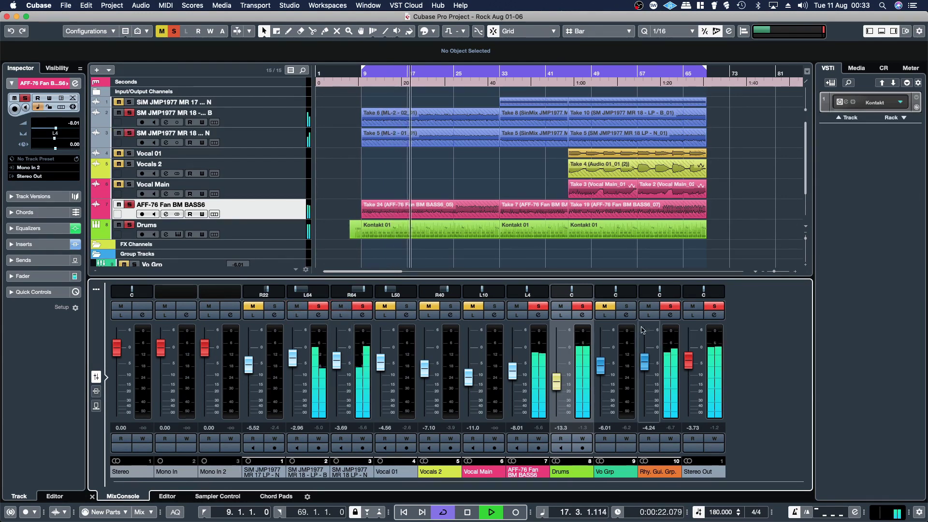
- Move the Rhy. Gui. Grp. reverb's matrix point towards intimate and natural, and shift its first decay point moderately later
{"action": "left_click", "coordinate": [669, 316]}
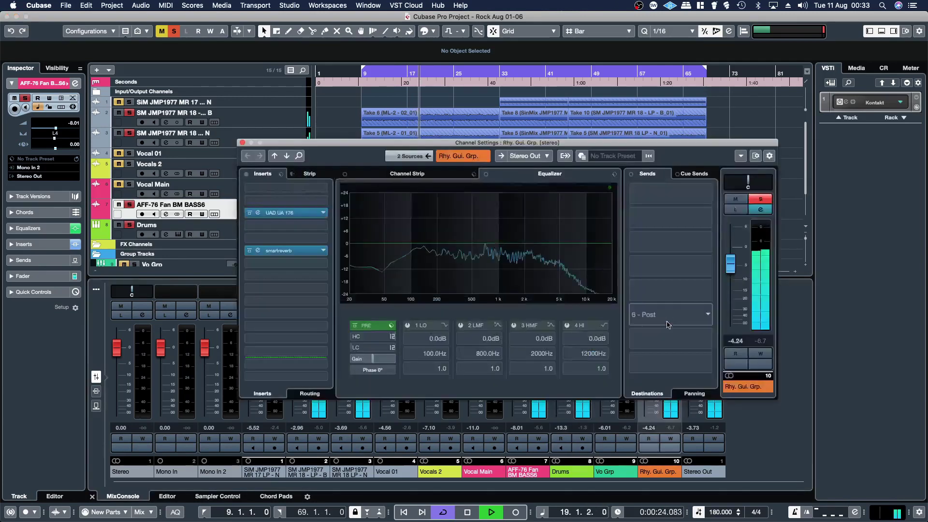
{"action": "left_click", "coordinate": [276, 252]}
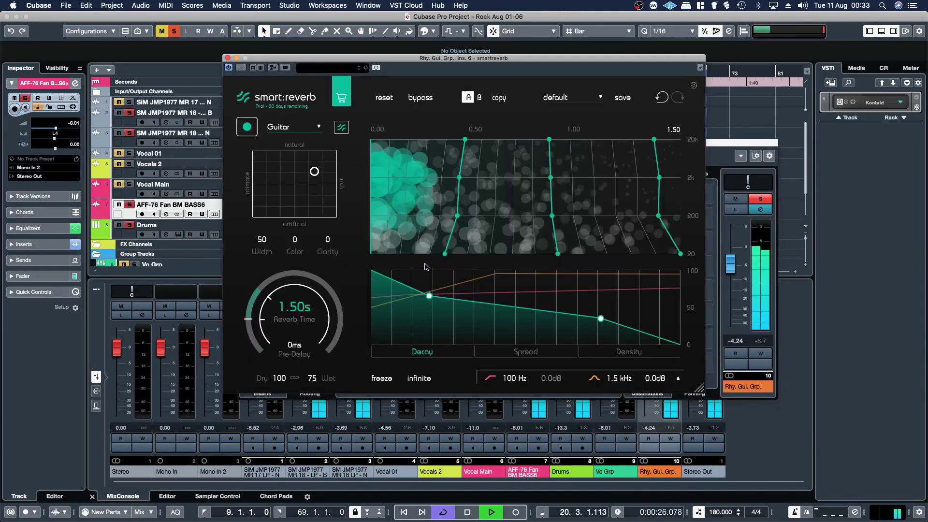
{"action": "left_click_drag", "start_coordinate": [315, 173], "coordinate": [274, 168]}
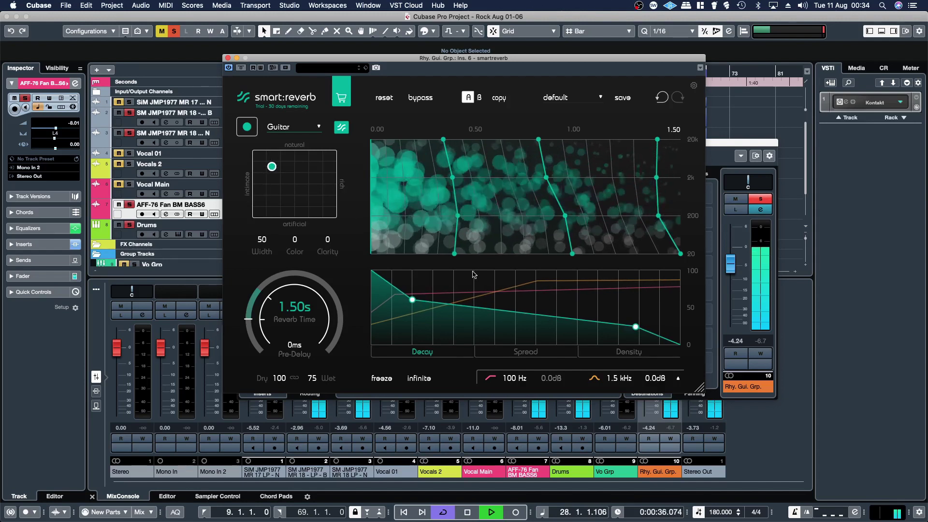
{"action": "left_click_drag", "start_coordinate": [423, 301], "coordinate": [503, 308]}
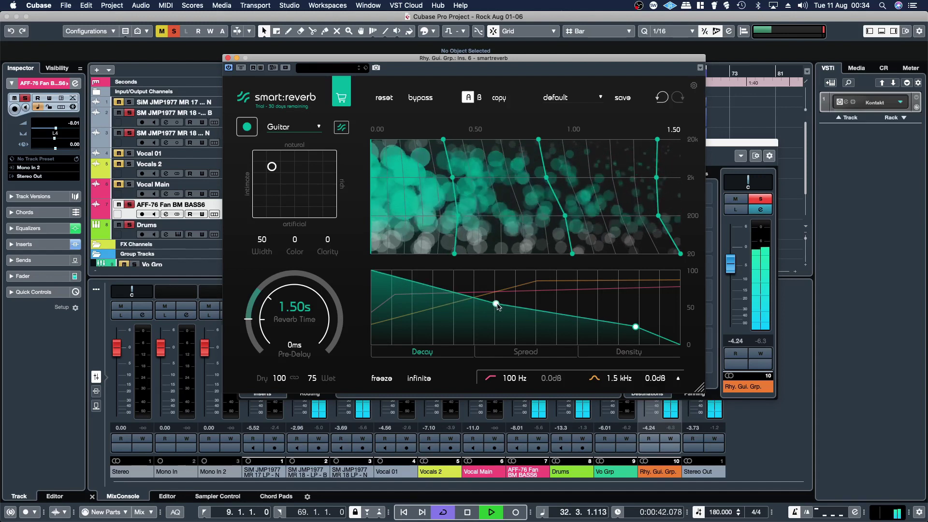
{"action": "left_click_drag", "start_coordinate": [499, 307], "coordinate": [444, 301]}
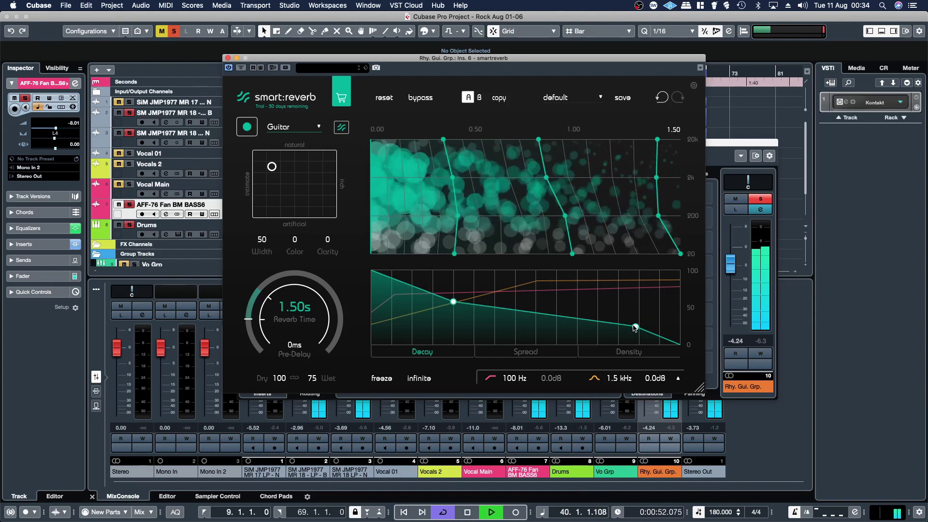
- Move the middle point of the rhythm guitar reverb's spread curve earlier and slightly lower, and display the density curve
{"action": "left_click", "coordinate": [574, 352]}
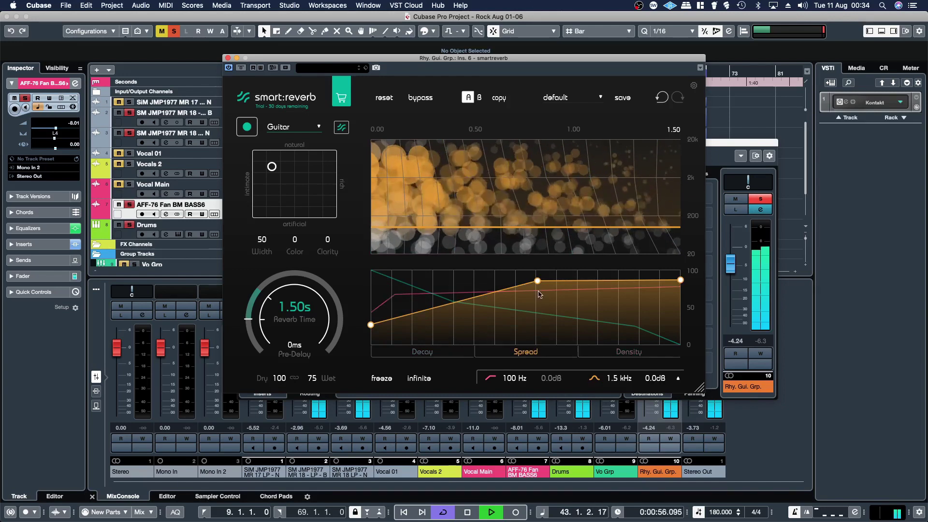
{"action": "left_click_drag", "start_coordinate": [537, 282], "coordinate": [503, 289]}
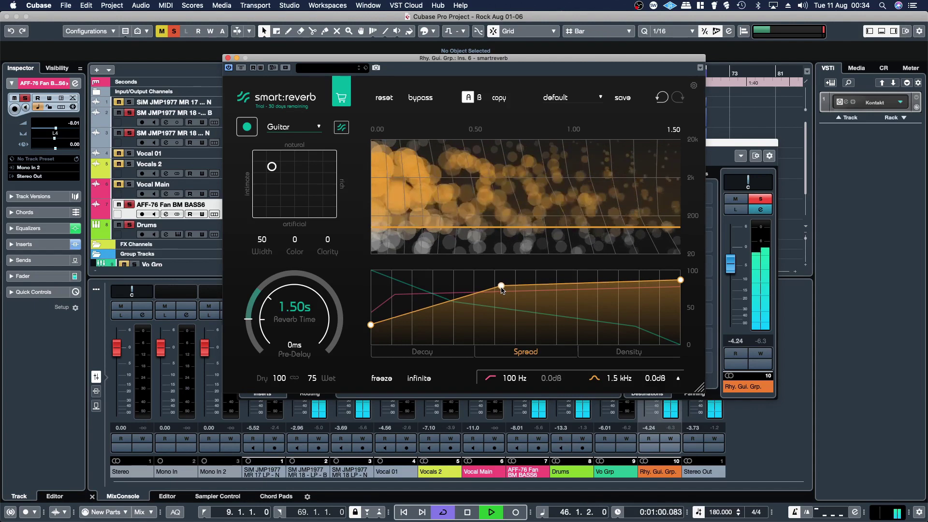
{"action": "left_click", "coordinate": [629, 355]}
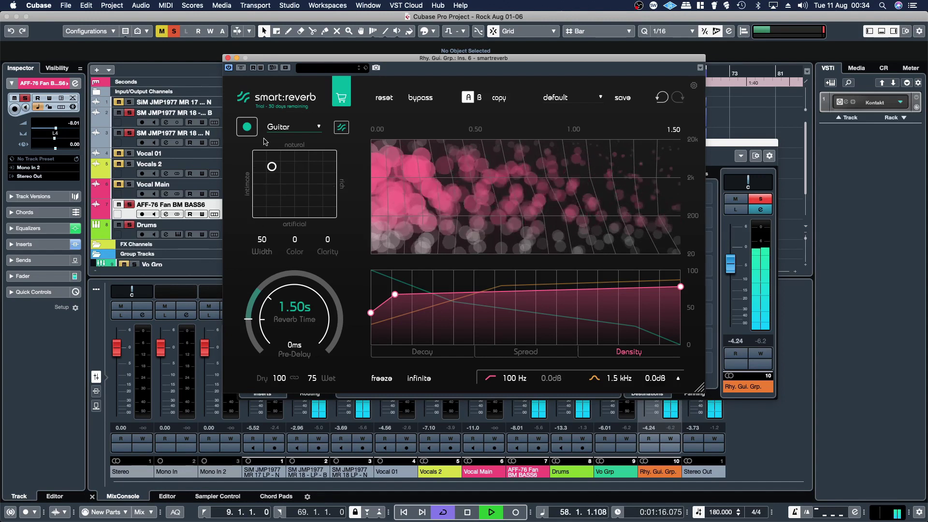
- Relearn the Rhy. Gui. Grp. reverb from the playing guitars with the Guitar profile and compare it with the bypassed signal
{"action": "left_click", "coordinate": [247, 126]}
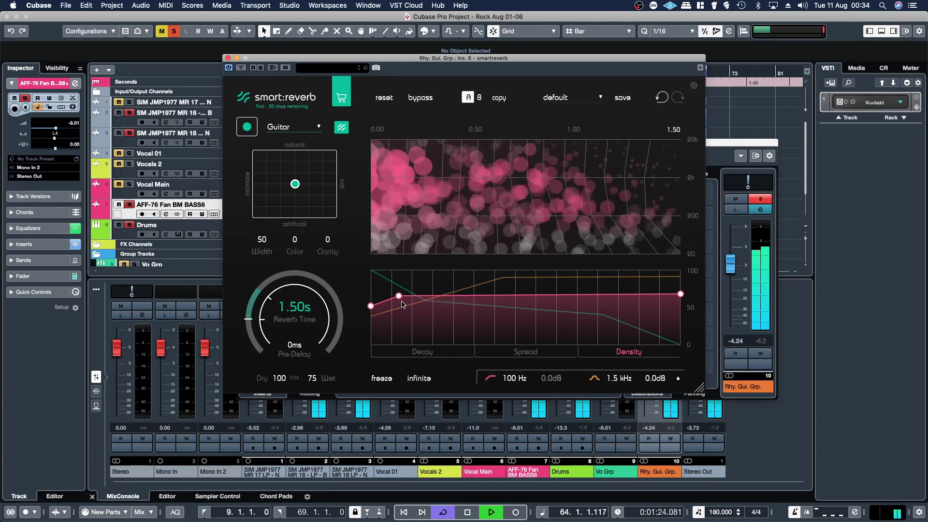
{"action": "left_click", "coordinate": [243, 69]}
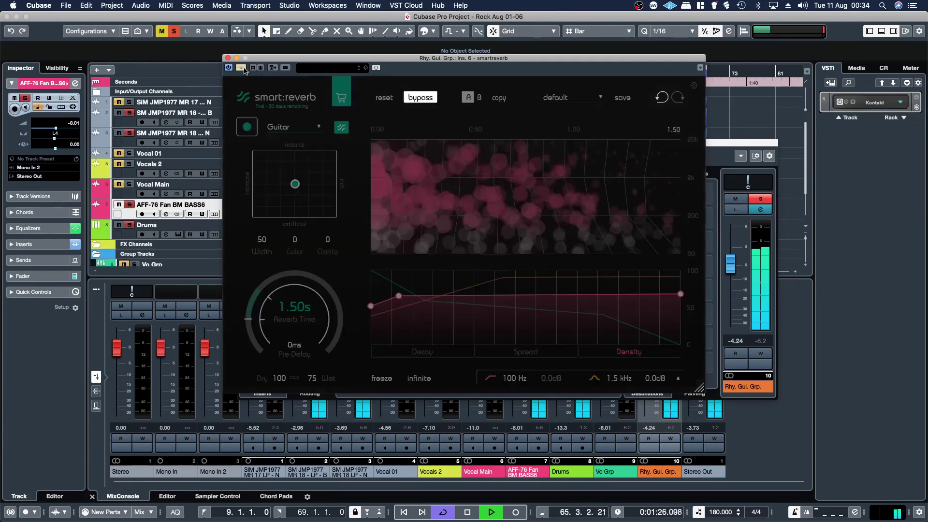
{"action": "left_click", "coordinate": [242, 68]}
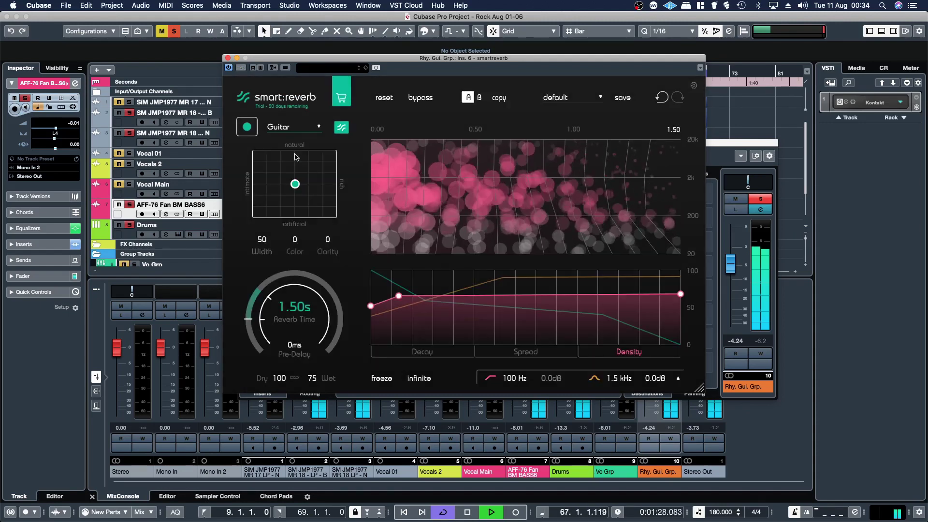
- Set the rhythm guitar reverb's matrix point to 70 natural and 70 rich, and close its reverb and channel settings windows
{"action": "mouse_move", "coordinate": [299, 185]}
{"action": "left_mouse_down"}
{"action": "mouse_move", "coordinate": [278, 176]}
{"action": "mouse_move", "coordinate": [312, 174]}
{"action": "left_mouse_up"}
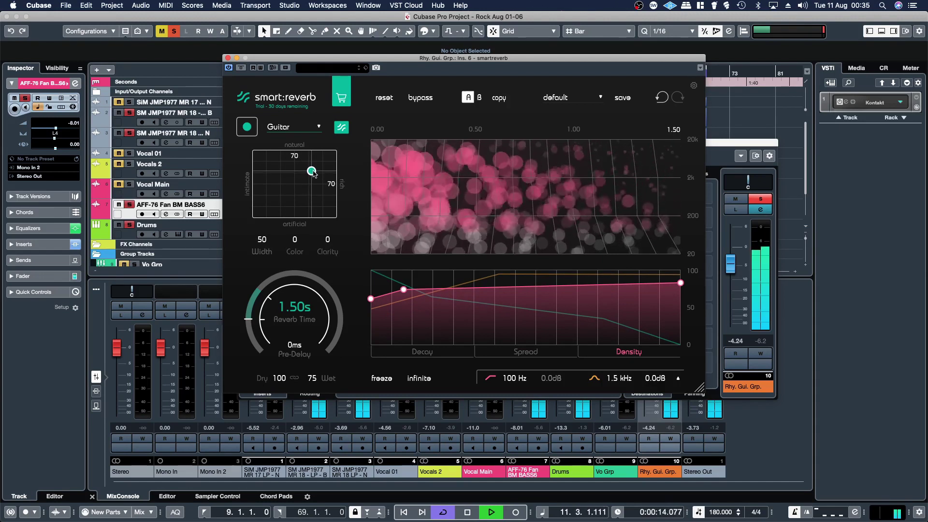
{"action": "left_click", "coordinate": [228, 58]}
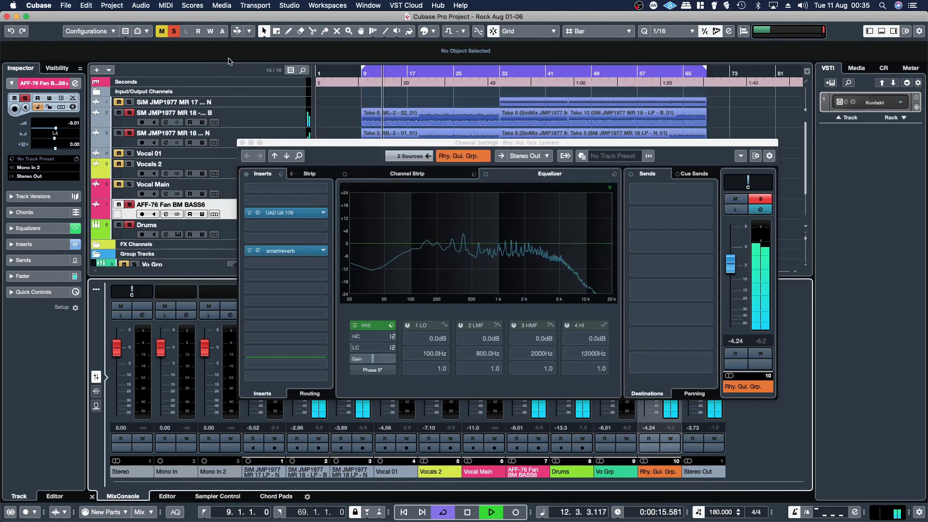
{"action": "left_click", "coordinate": [242, 144]}
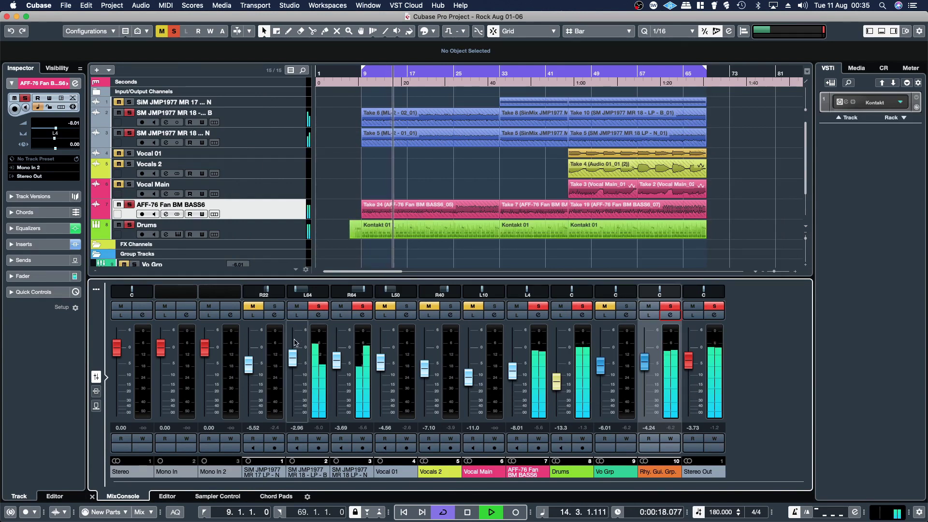
- Clear the solos on both SiM JMP1977 MR 18 guitars, the bass and the drums
{"action": "left_click", "coordinate": [253, 306]}
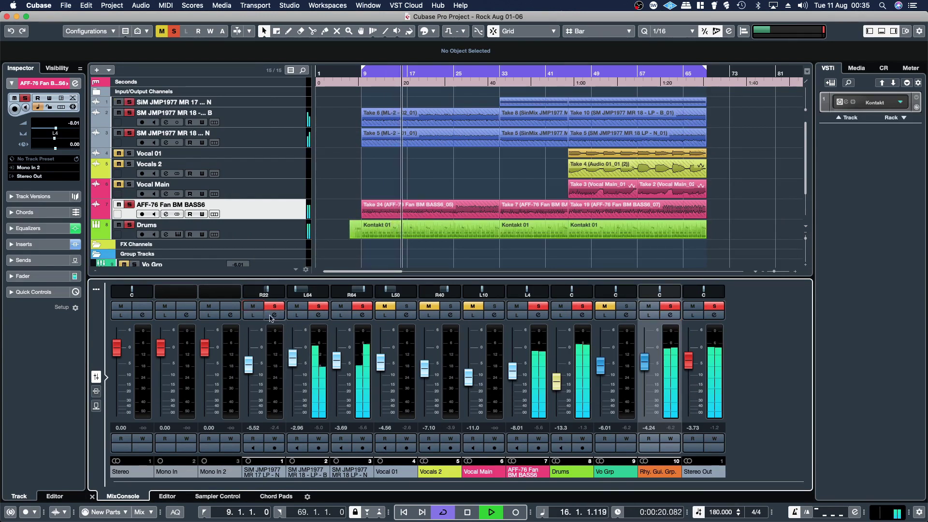
{"action": "left_click", "coordinate": [275, 306]}
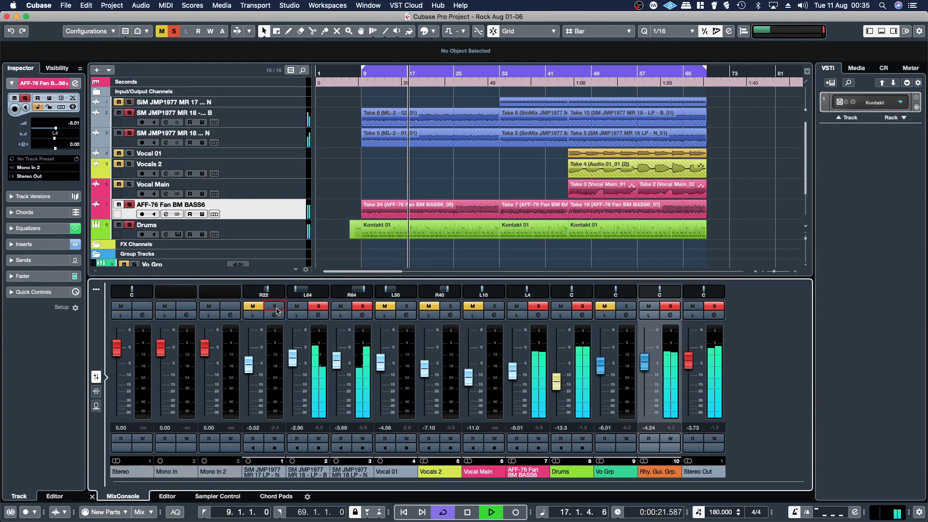
{"action": "left_click", "coordinate": [318, 307]}
{"action": "left_click", "coordinate": [362, 306]}
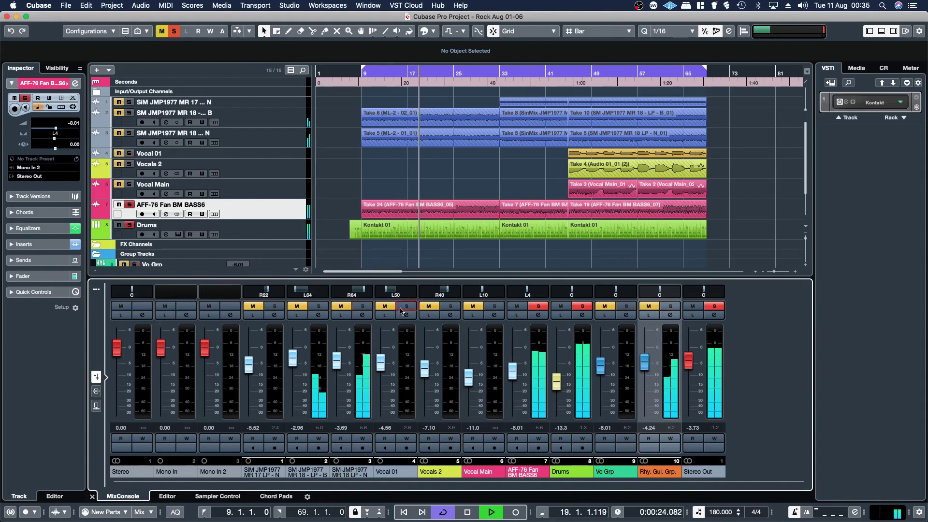
{"action": "left_click", "coordinate": [540, 306]}
{"action": "left_click", "coordinate": [583, 307]}
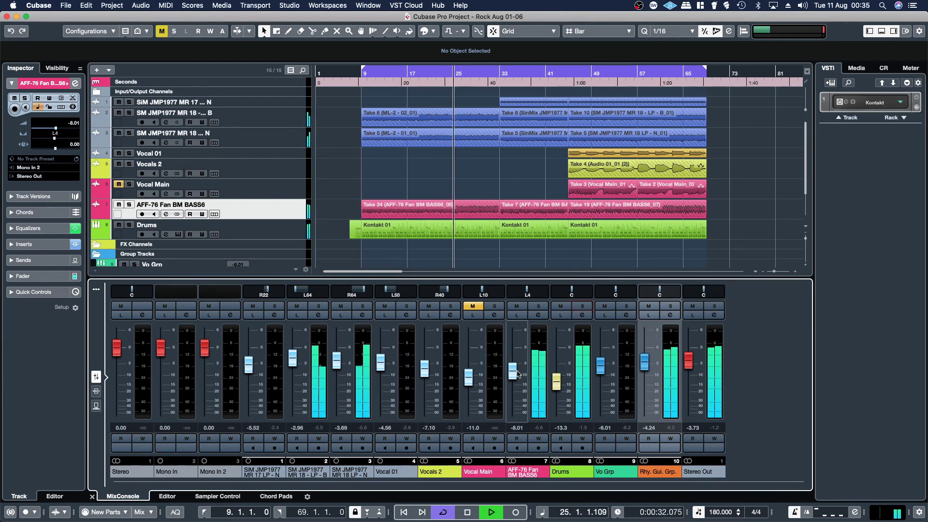
- Lower the AFF-76 Fan BM BASS6 channel level to -8.46 dB
{"action": "left_click_drag", "start_coordinate": [517, 375], "coordinate": [517, 377]}
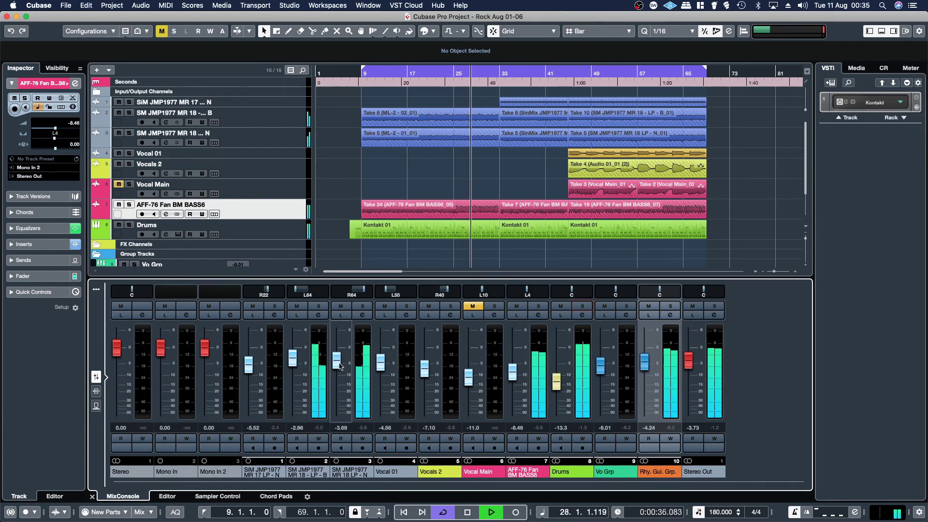
{"action": "left_click_drag", "start_coordinate": [340, 368], "coordinate": [340, 367]}
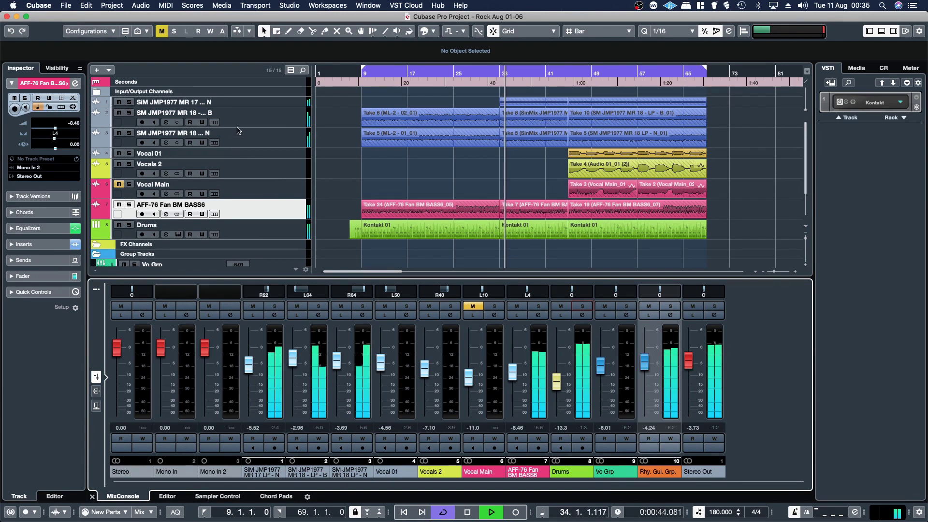
- Open the smart:reverb on the SiM JMP1977 MR 17 guitar and move its matrix point towards intimate
{"action": "left_click_drag", "start_coordinate": [253, 107], "coordinate": [253, 114]}
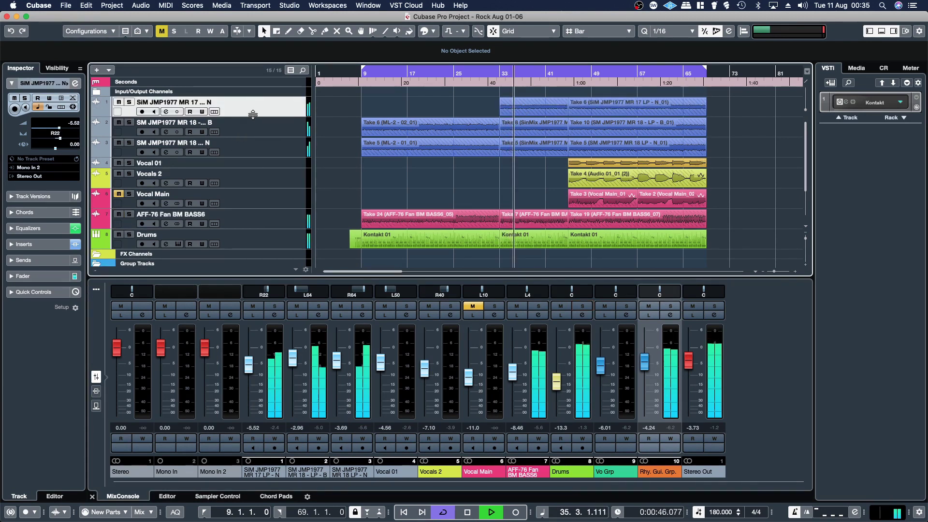
{"action": "left_click", "coordinate": [274, 314]}
{"action": "left_click", "coordinate": [287, 276]}
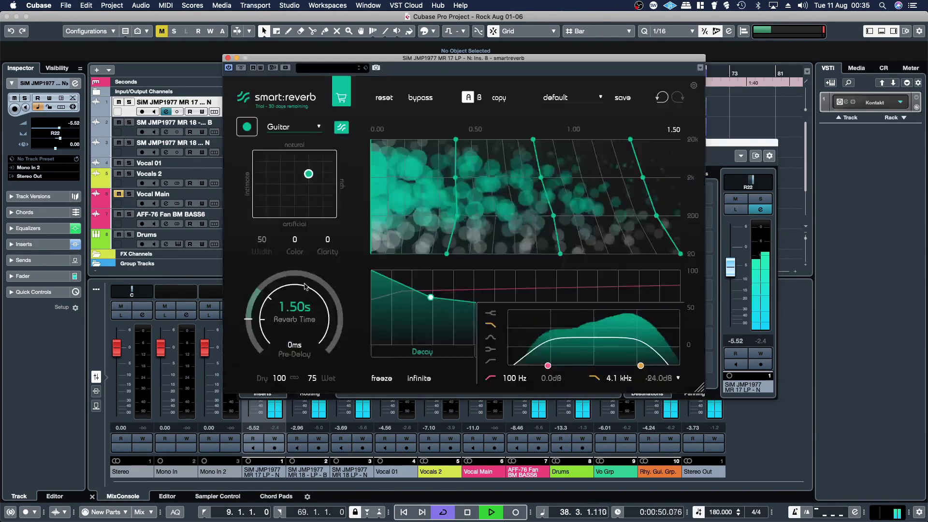
{"action": "left_click_drag", "start_coordinate": [308, 173], "coordinate": [274, 171]}
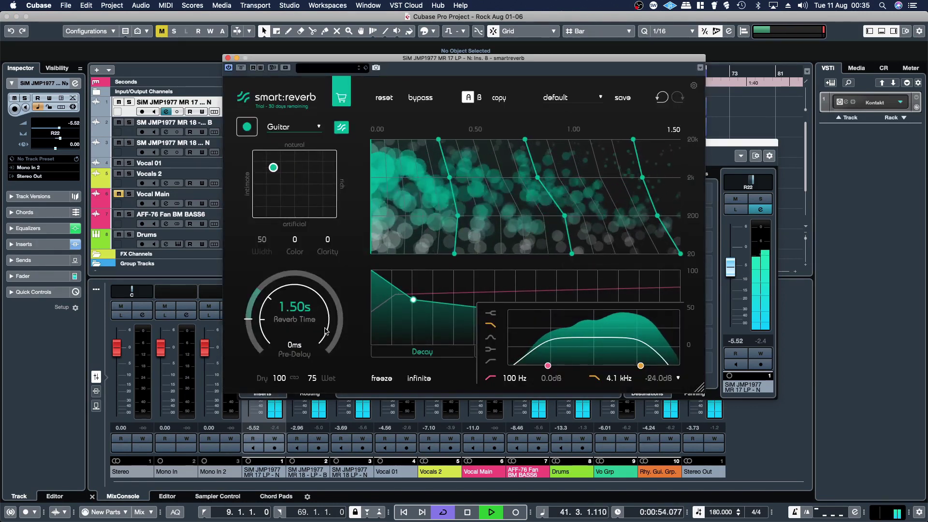
- Raise the MR 17 guitar's level to -4.59 dB and shift its reverb's first decay point later
{"action": "left_click_drag", "start_coordinate": [733, 271], "coordinate": [733, 269]}
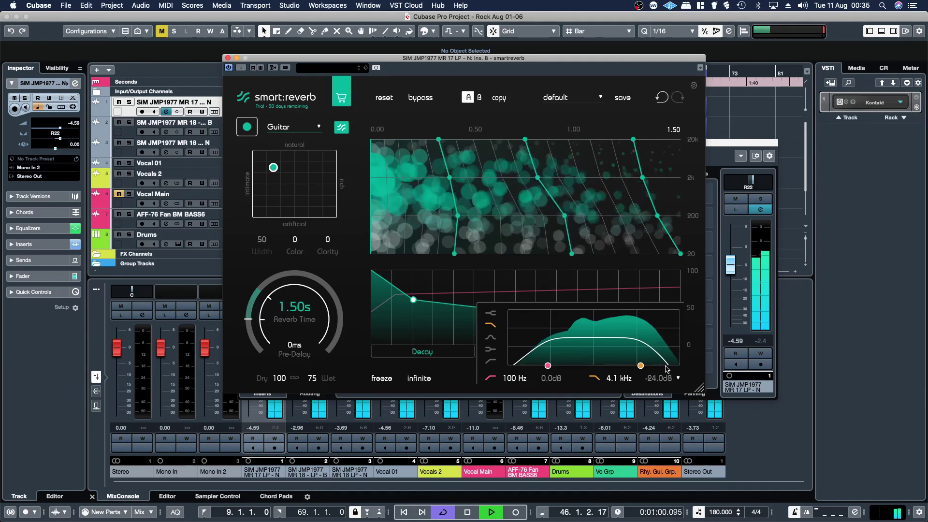
{"action": "left_click", "coordinate": [679, 378]}
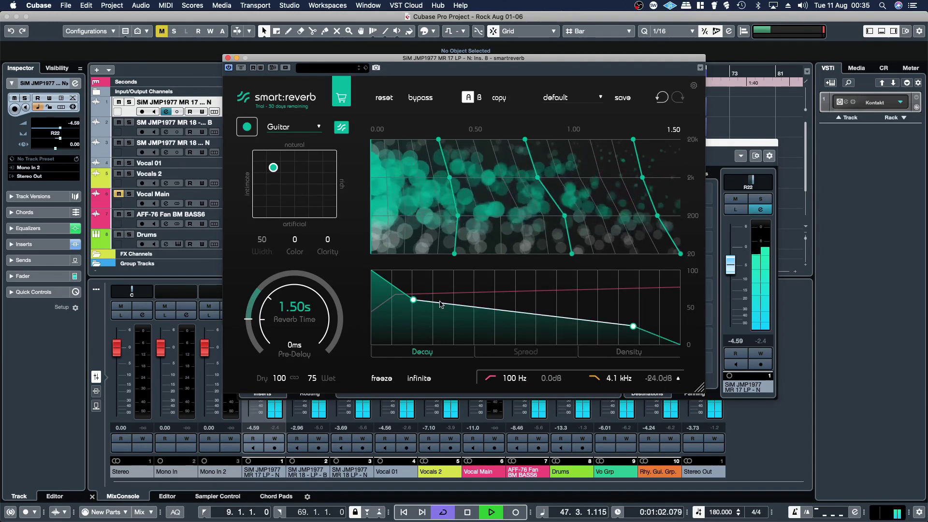
{"action": "left_click_drag", "start_coordinate": [419, 302], "coordinate": [444, 305]}
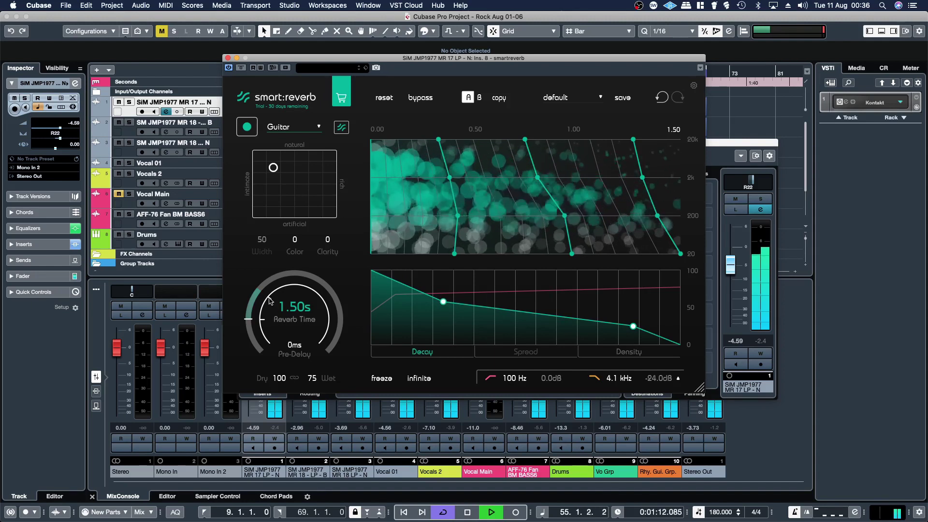
- Solo the MR 17 guitar and adjust its reverb time to 1.47 s
{"action": "left_click_drag", "start_coordinate": [270, 301], "coordinate": [271, 298]}
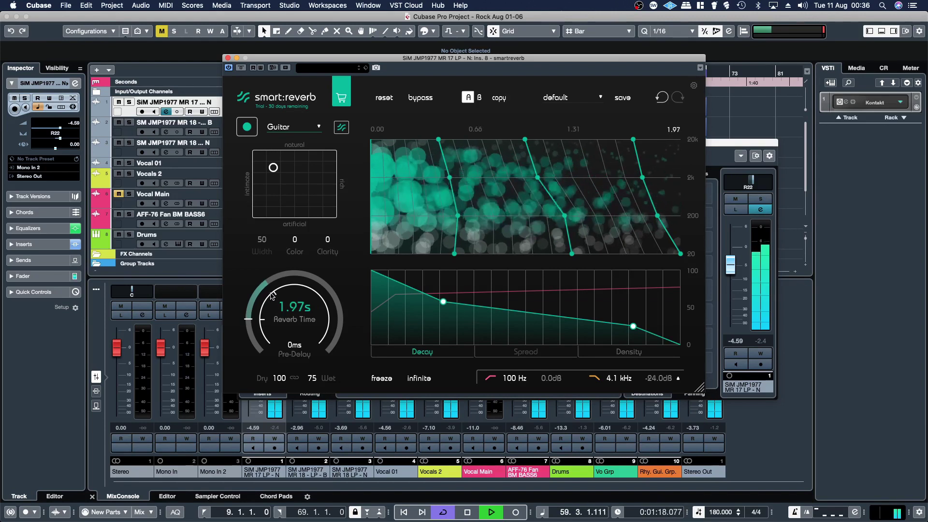
{"action": "left_click_drag", "start_coordinate": [272, 295], "coordinate": [273, 295]}
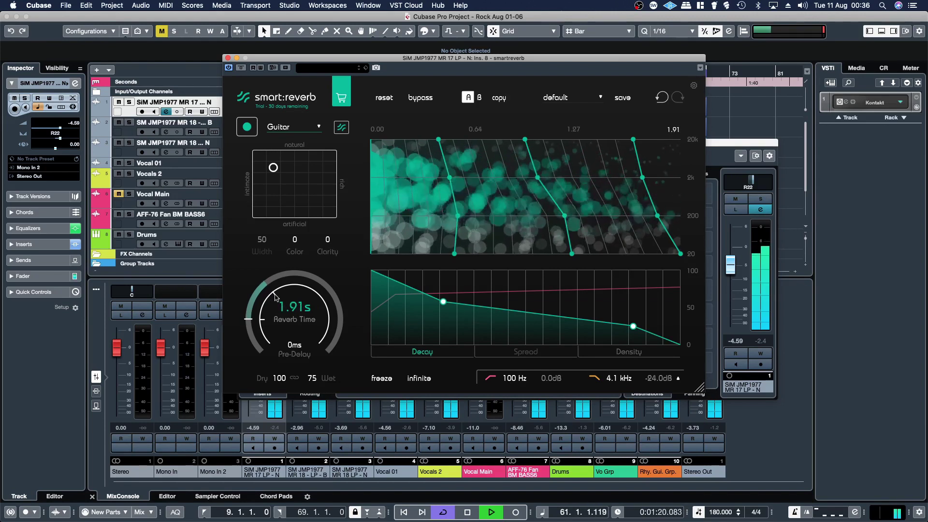
{"action": "left_click", "coordinate": [765, 202]}
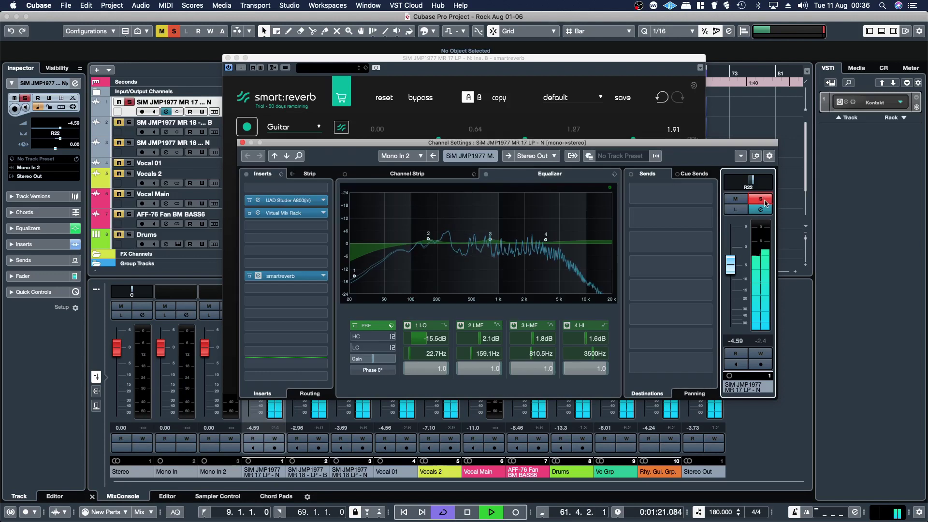
{"action": "left_click", "coordinate": [305, 60]}
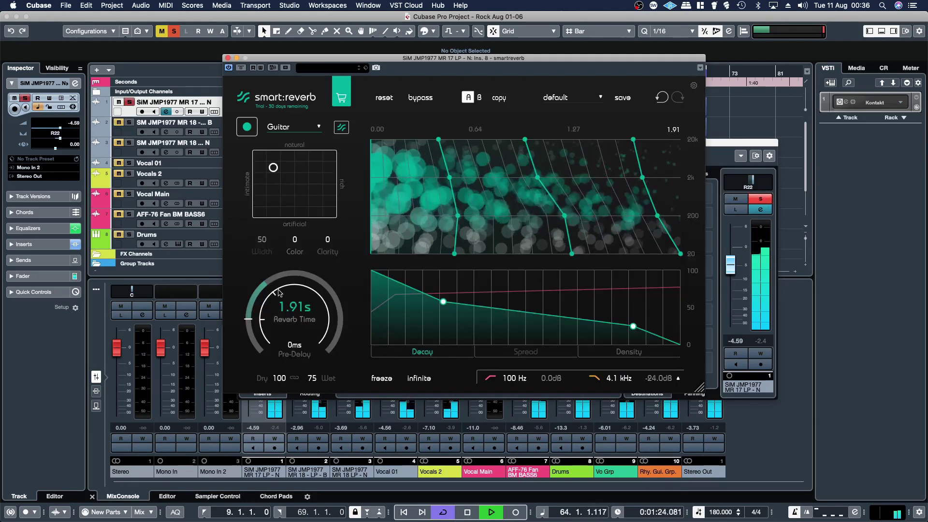
{"action": "left_click_drag", "start_coordinate": [301, 274], "coordinate": [276, 300]}
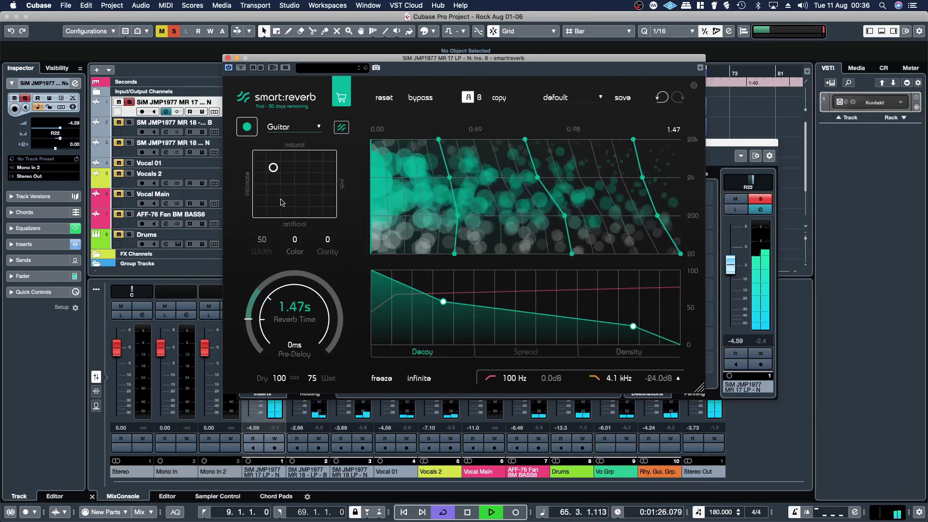
- Move the MR 17 reverb's matrix point towards the centre and set its EQ filters to 775 Hz and 6.0 kHz, comparing against bypass
{"action": "left_click_drag", "start_coordinate": [274, 170], "coordinate": [289, 182]}
{"action": "left_click_drag", "start_coordinate": [460, 58], "coordinate": [456, 93]}
{"action": "left_click", "coordinate": [507, 73]}
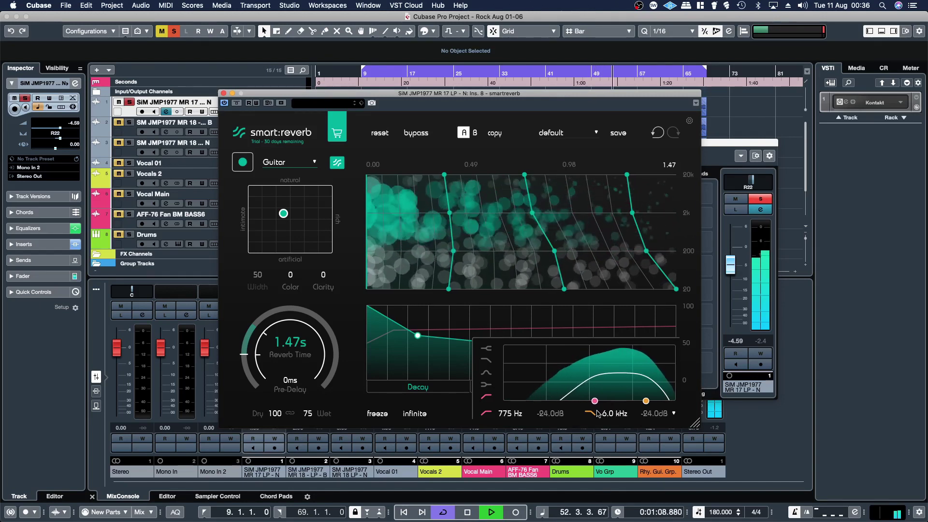
{"action": "left_click", "coordinate": [235, 102]}
{"action": "left_click", "coordinate": [236, 104]}
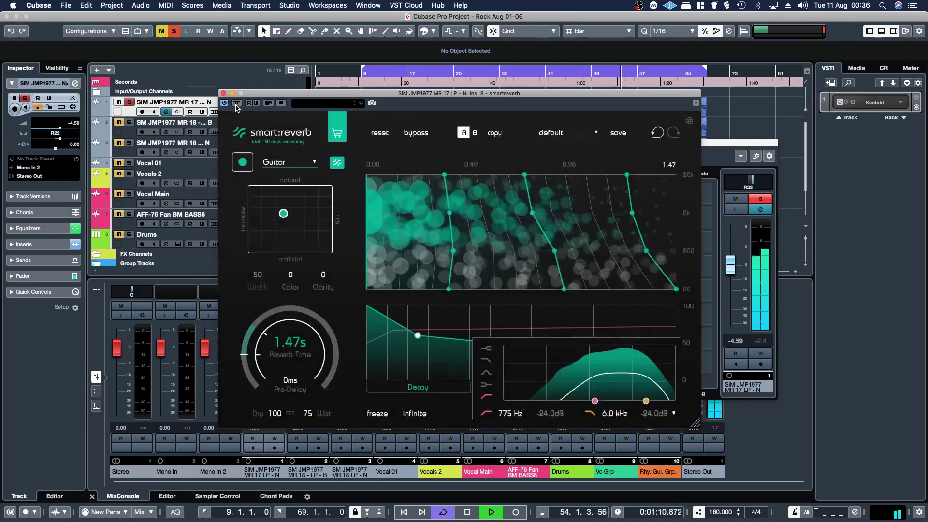
- Set the MR 17 reverb time to 1.66 s and move its first decay point slightly later and lower
{"action": "left_click_drag", "start_coordinate": [261, 339], "coordinate": [264, 334]}
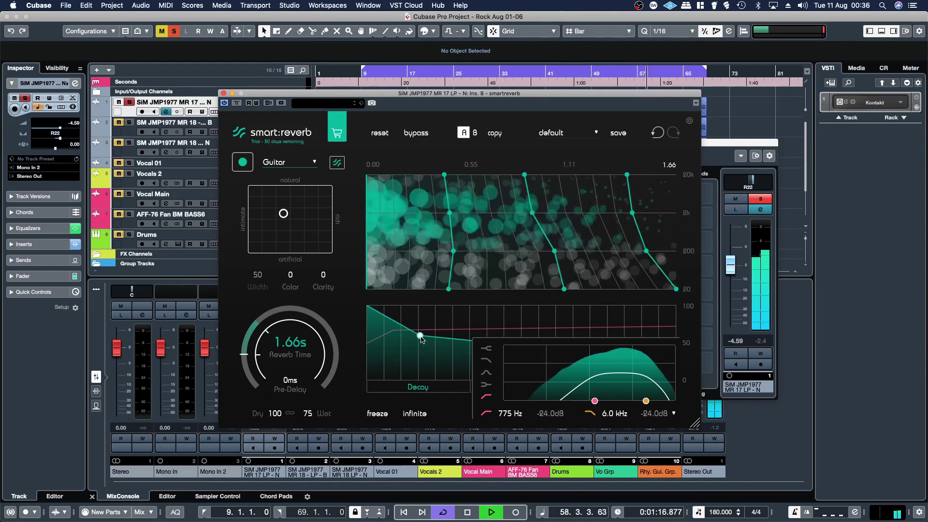
{"action": "left_click_drag", "start_coordinate": [422, 339], "coordinate": [427, 339]}
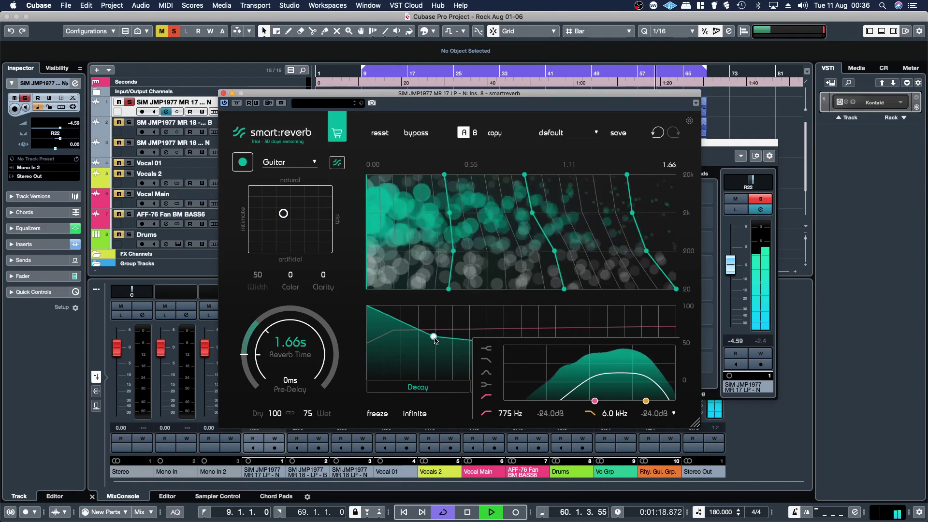
{"action": "left_click_drag", "start_coordinate": [436, 339], "coordinate": [428, 344]}
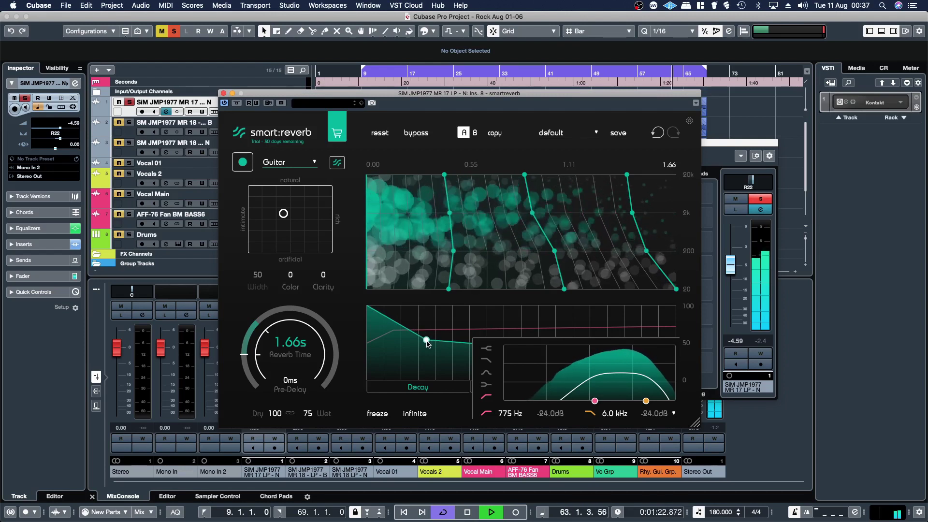
- Move the MR 17 reverb's matrix point towards rich and play the guitar from about bar 33
{"action": "left_click_drag", "start_coordinate": [284, 214], "coordinate": [310, 217]}
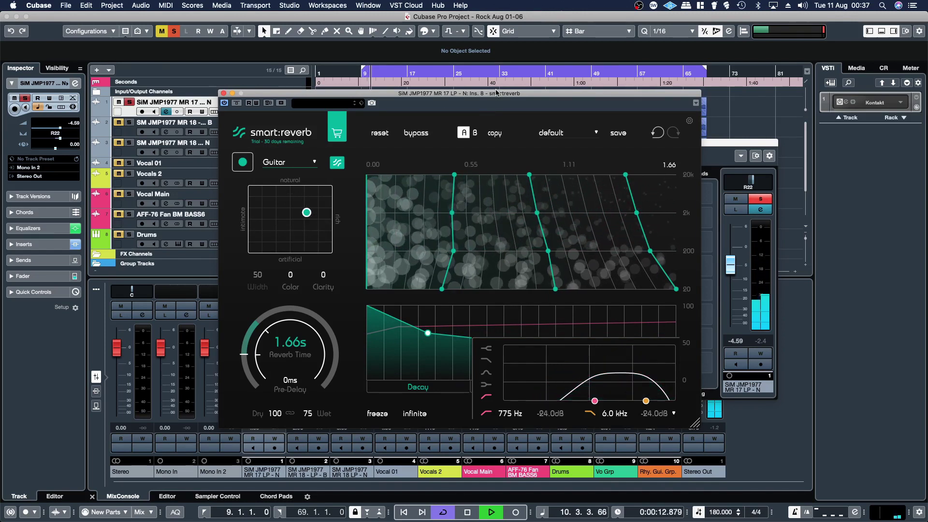
{"action": "left_click_drag", "start_coordinate": [504, 96], "coordinate": [497, 136]}
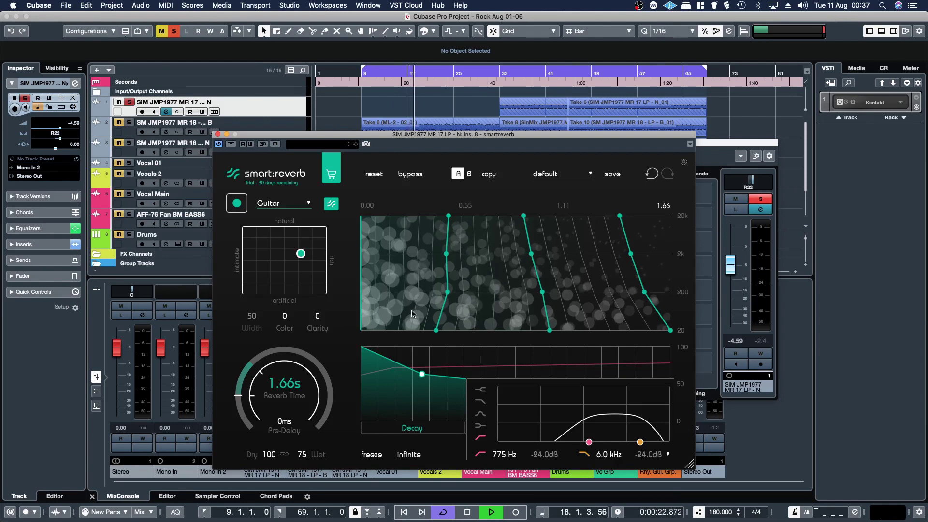
{"action": "left_click", "coordinate": [503, 75]}
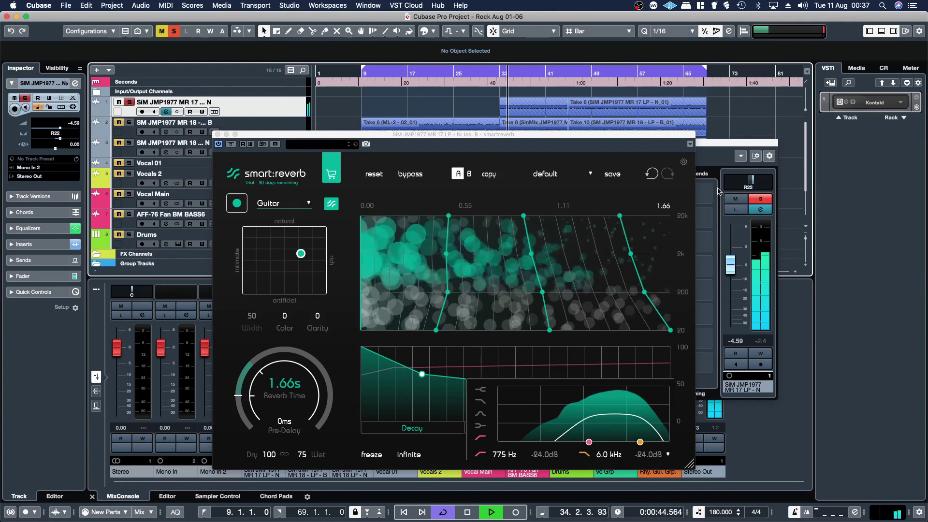
- Unsolo the MR 17 guitar and close its reverb window
{"action": "left_click", "coordinate": [762, 200]}
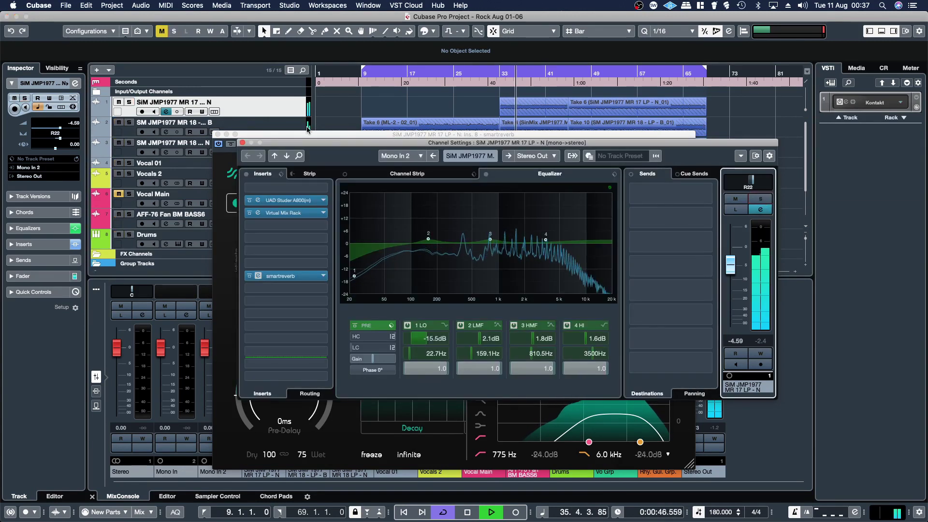
{"action": "left_click", "coordinate": [216, 133]}
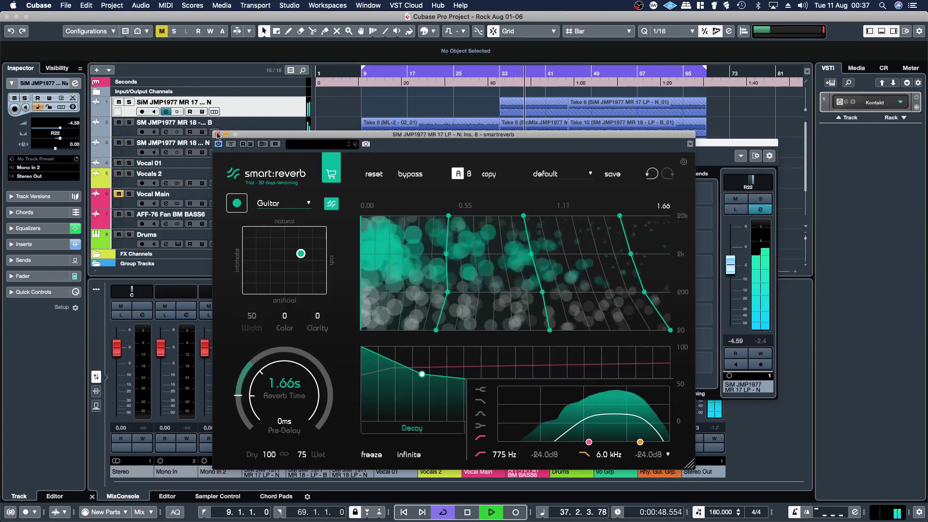
{"action": "left_click", "coordinate": [217, 134]}
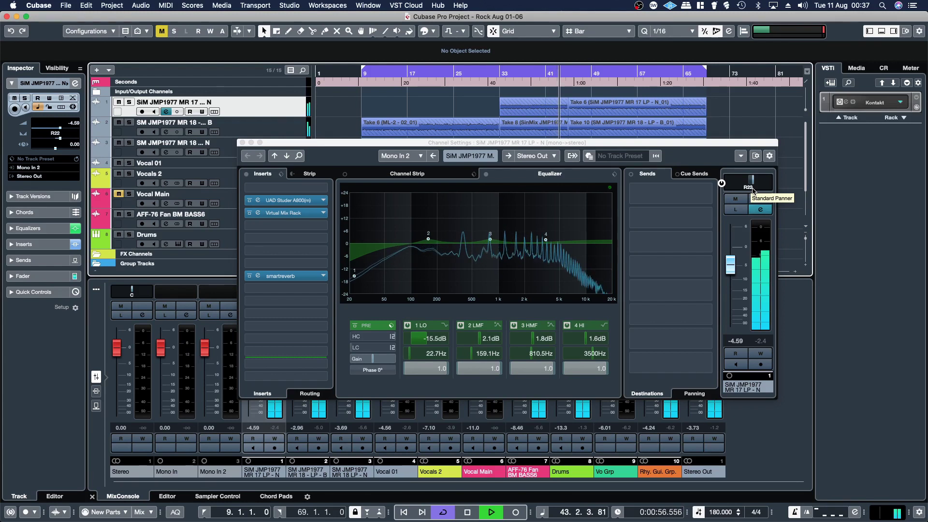
- Open the UAD Studer A800 insert on the MR 17 guitar channel
{"action": "left_click", "coordinate": [314, 212]}
{"action": "left_click", "coordinate": [286, 200]}
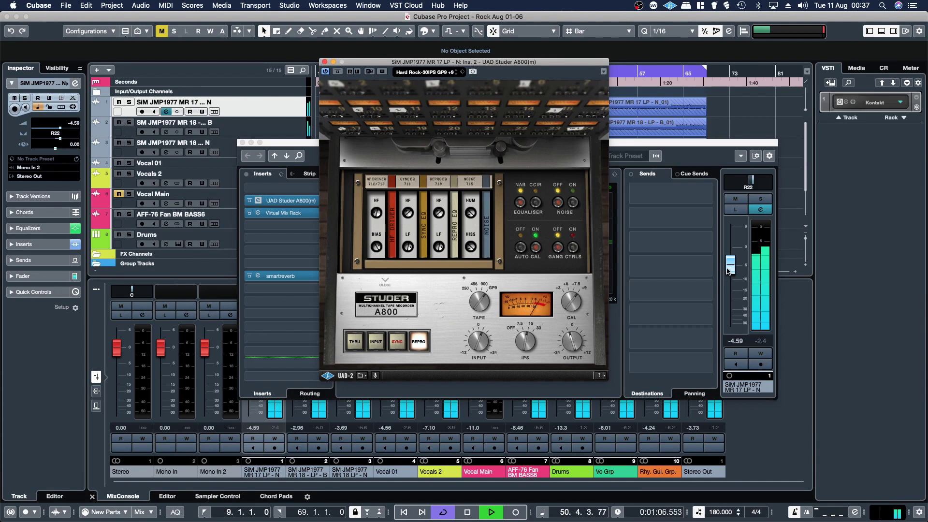
- Close the Studer A800 and set the FG-Stress input to 5.60 in the MR 17 guitar's Virtual Mix Rack
{"action": "left_click", "coordinate": [324, 62]}
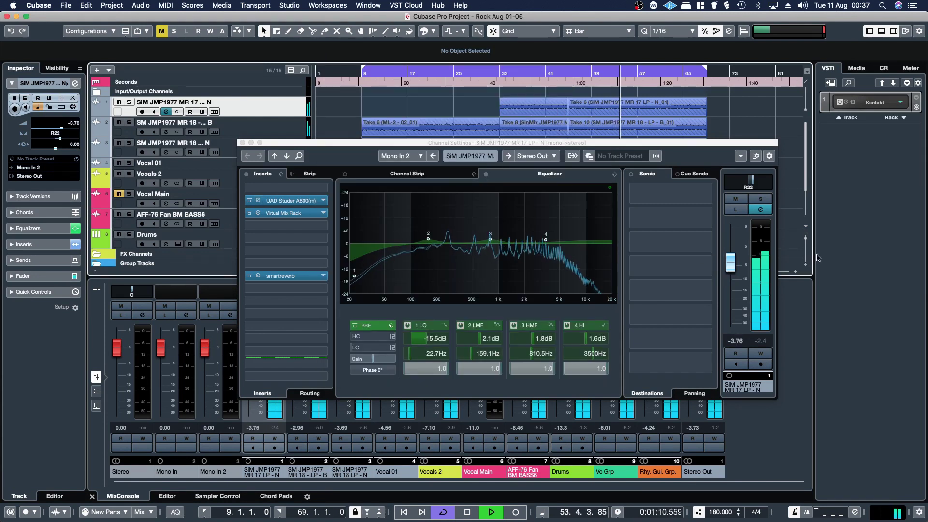
{"action": "left_click", "coordinate": [286, 213]}
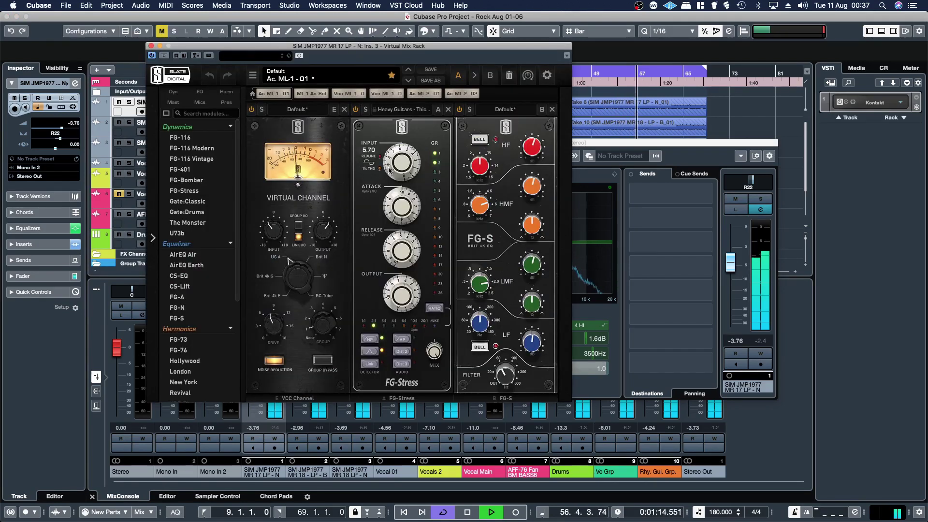
{"action": "left_click_drag", "start_coordinate": [388, 171], "coordinate": [389, 170]}
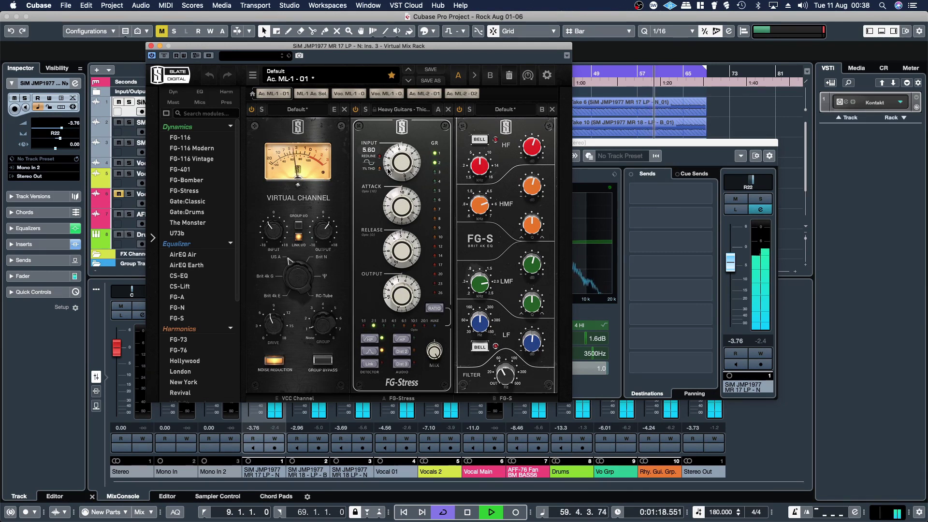
- Set the MR 17 guitar's FG-S HMF band to +2.18 dB at 5.23 kHz and close the rack and channel settings
{"action": "mouse_move", "coordinate": [528, 150]}
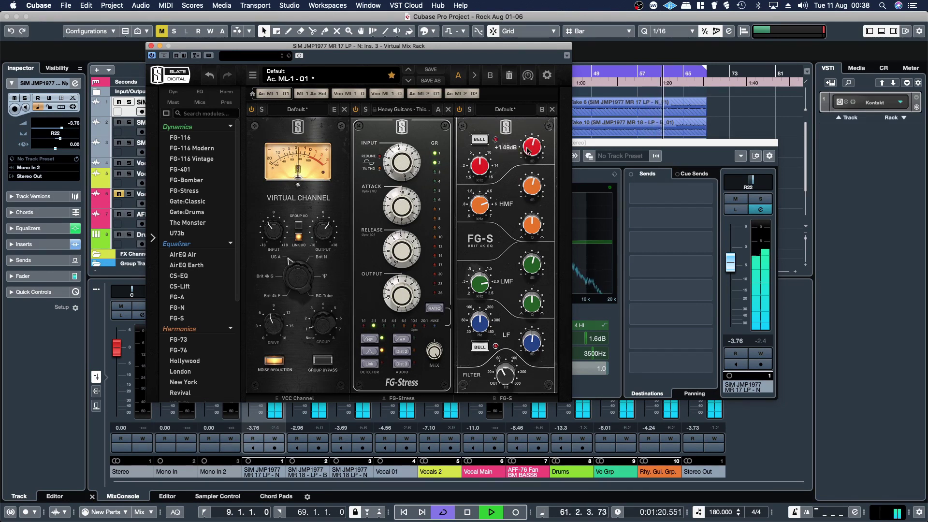
{"action": "mouse_move", "coordinate": [530, 187]}
{"action": "left_mouse_down"}
{"action": "mouse_move", "coordinate": [529, 172]}
{"action": "mouse_move", "coordinate": [528, 181]}
{"action": "left_mouse_up"}
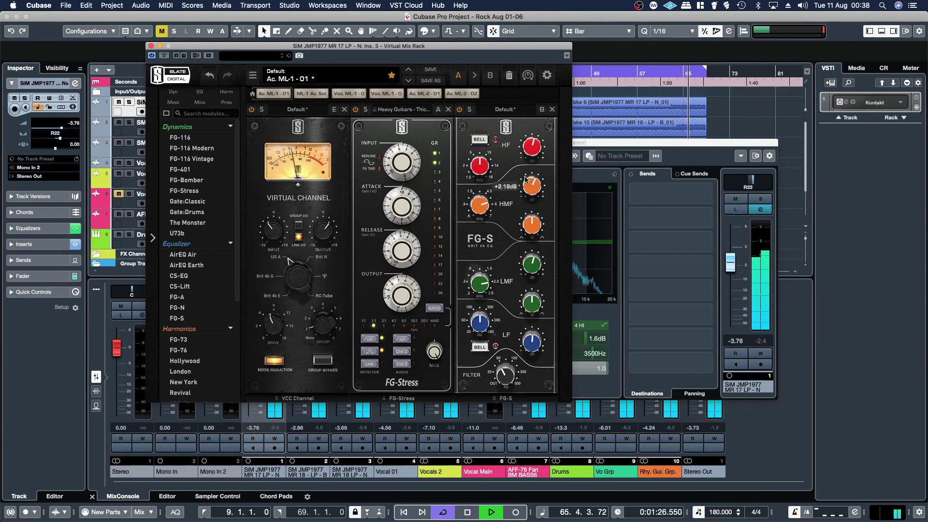
{"action": "left_click_drag", "start_coordinate": [471, 204], "coordinate": [473, 208]}
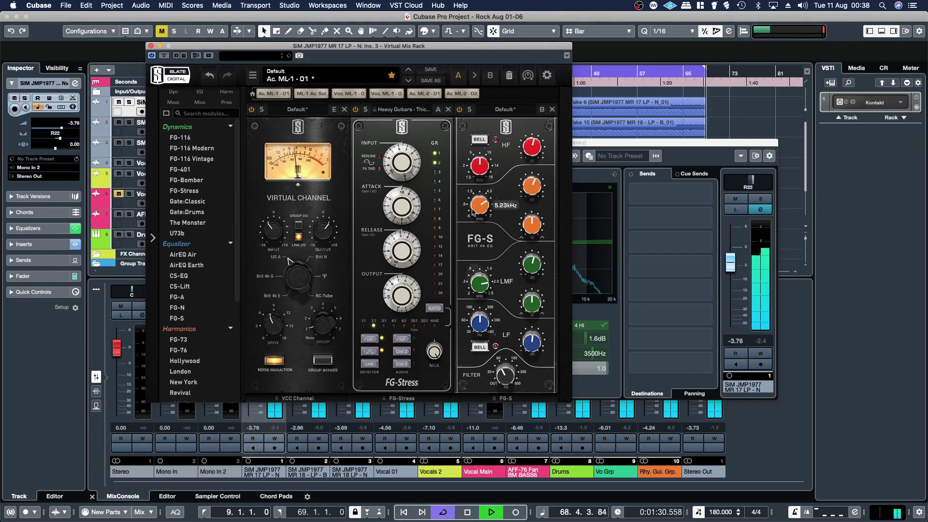
{"action": "left_click", "coordinate": [151, 45]}
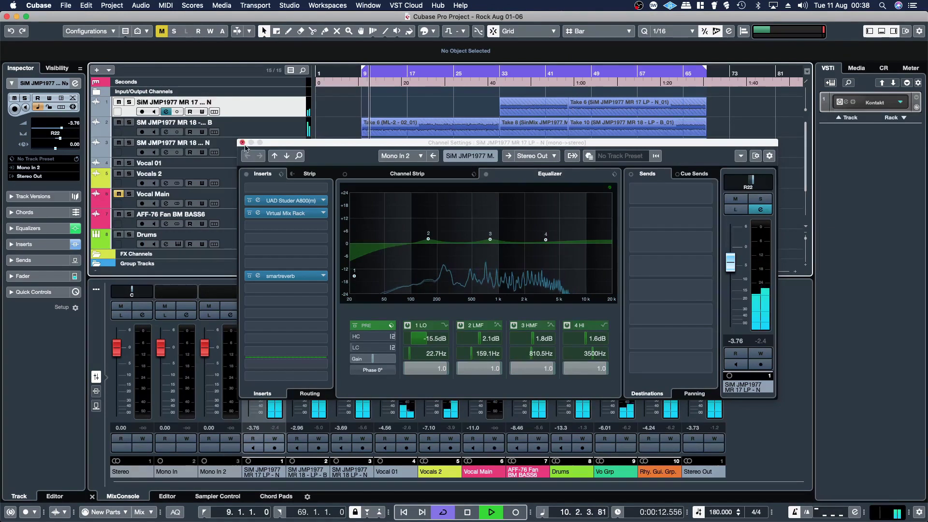
{"action": "left_click", "coordinate": [242, 142]}
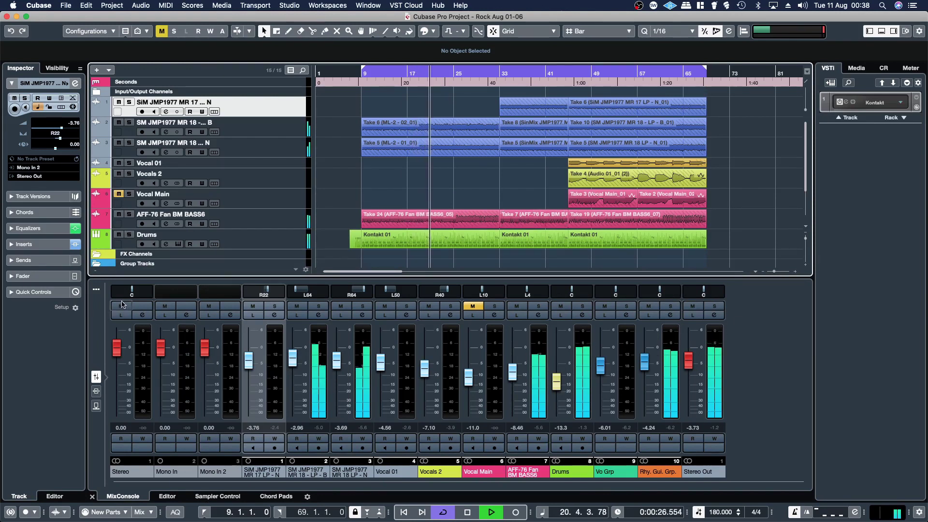
- Solo the Drums in the full MixConsole window and open their channel settings
{"action": "left_click", "coordinate": [96, 289]}
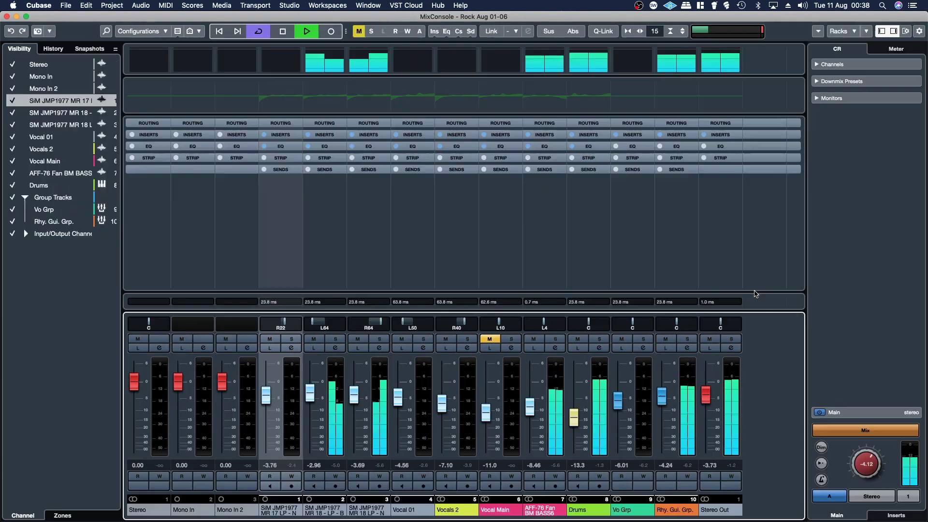
{"action": "left_click", "coordinate": [753, 290]}
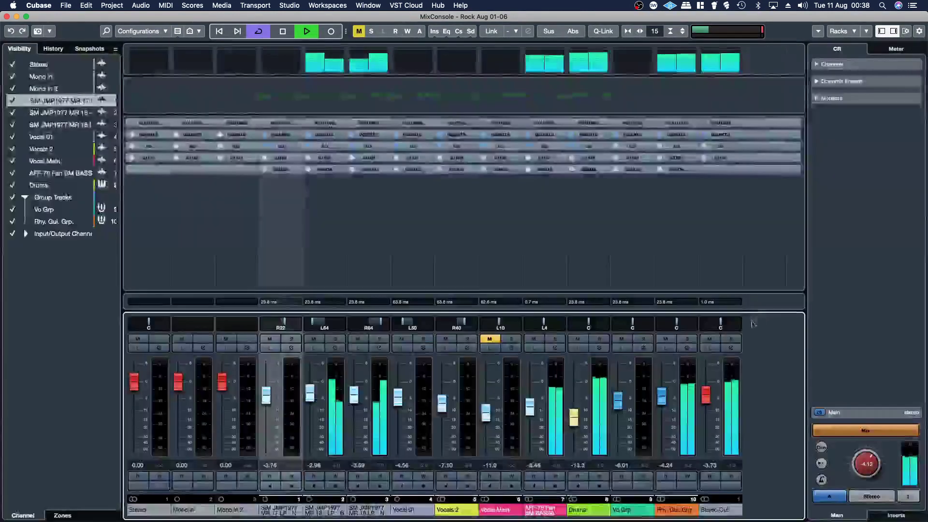
{"action": "left_click", "coordinate": [600, 338]}
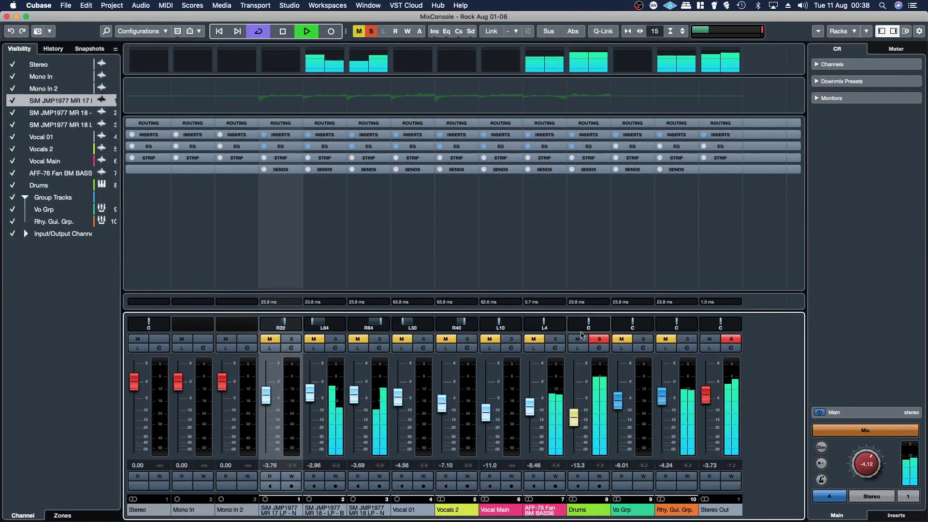
{"action": "left_click", "coordinate": [600, 348]}
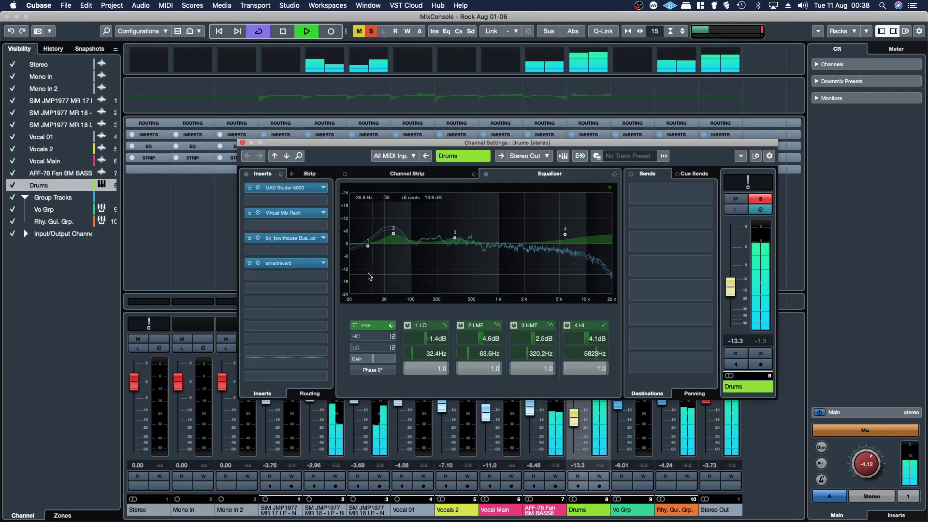
- Compare the soloed drums with smart:reverb bypassed and active, leave it active, and close the channel settings
{"action": "left_click", "coordinate": [249, 264]}
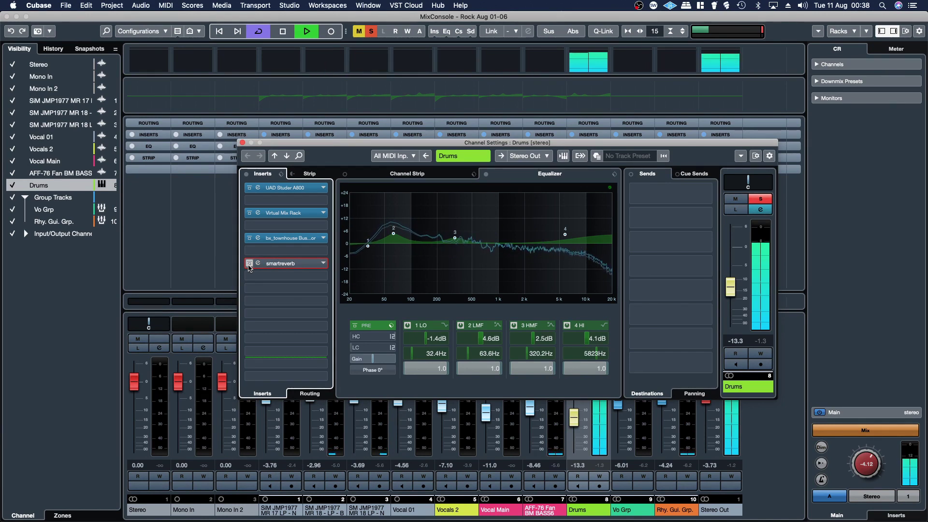
{"action": "left_click", "coordinate": [249, 264]}
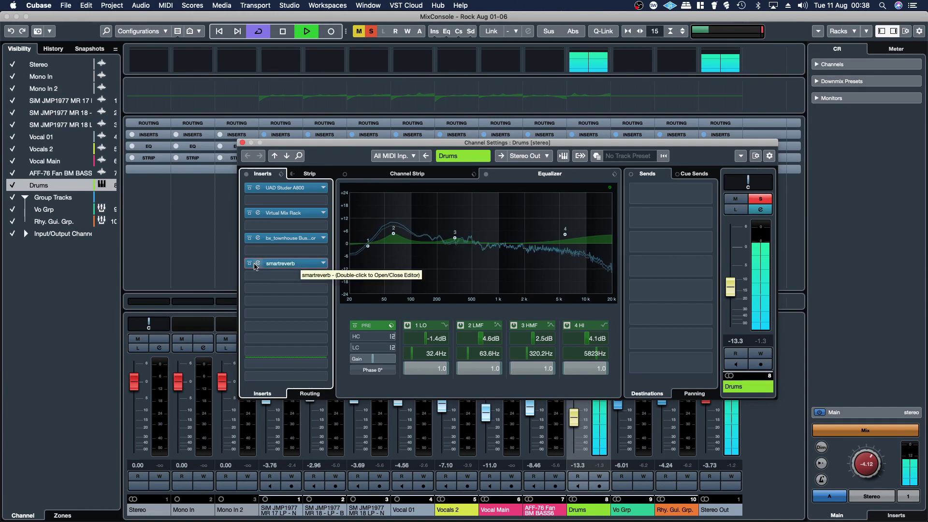
{"action": "left_click", "coordinate": [249, 264]}
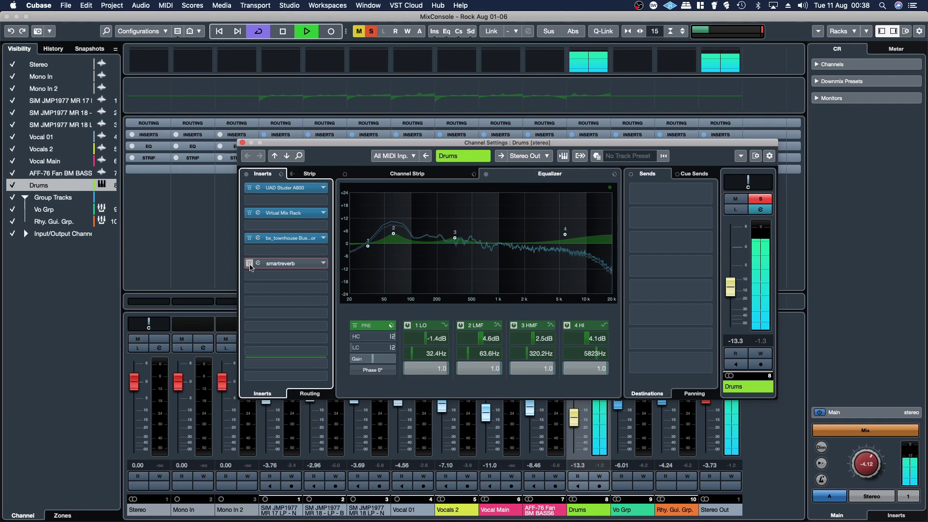
{"action": "left_click", "coordinate": [250, 264]}
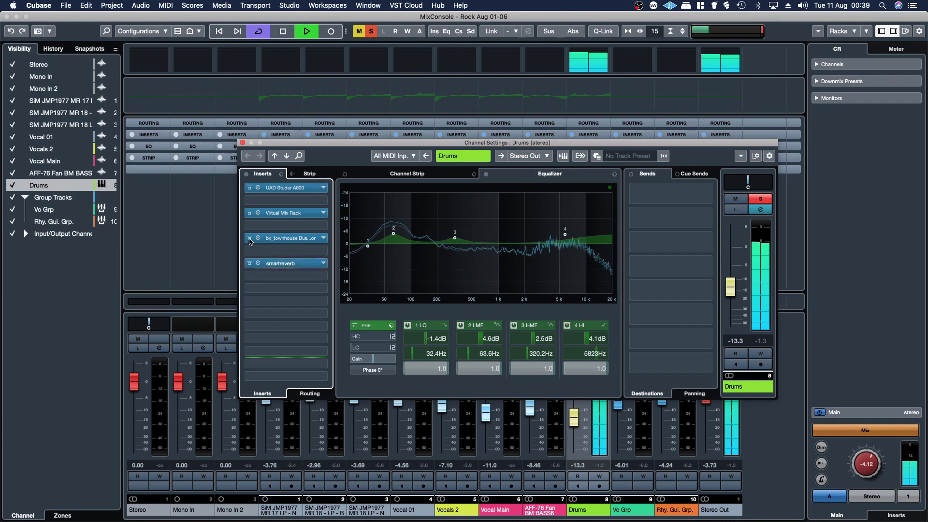
{"action": "left_click", "coordinate": [243, 143]}
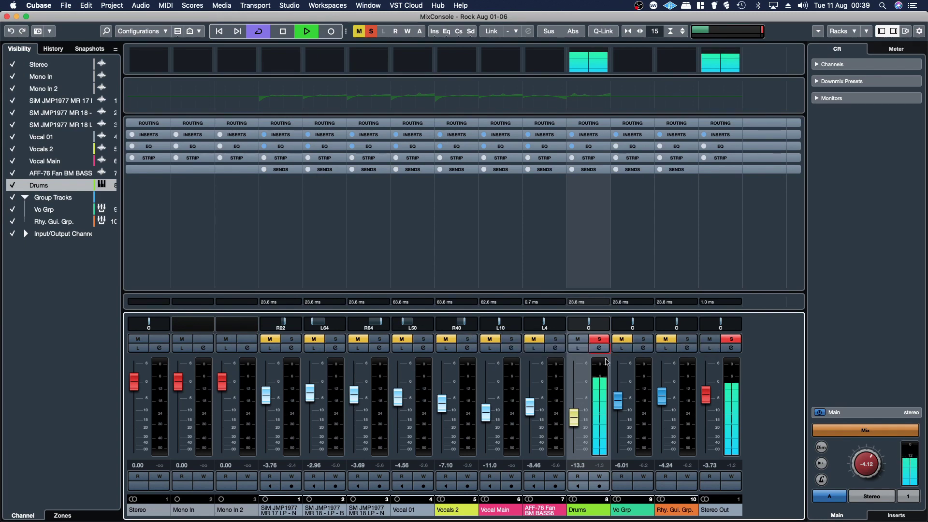
- Solo the Vo Grp channel, check its smart:reverb insert, and take the Drums out of solo
{"action": "left_click", "coordinate": [646, 340]}
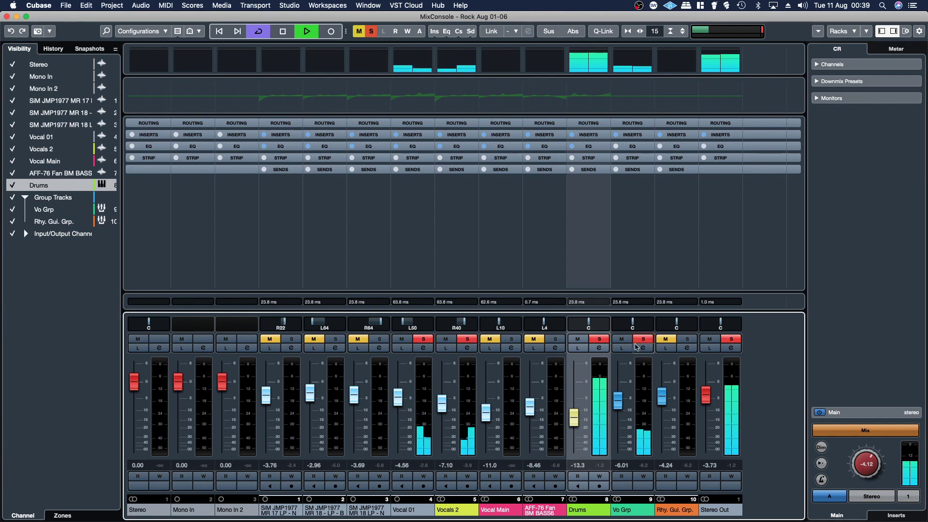
{"action": "left_click", "coordinate": [643, 348]}
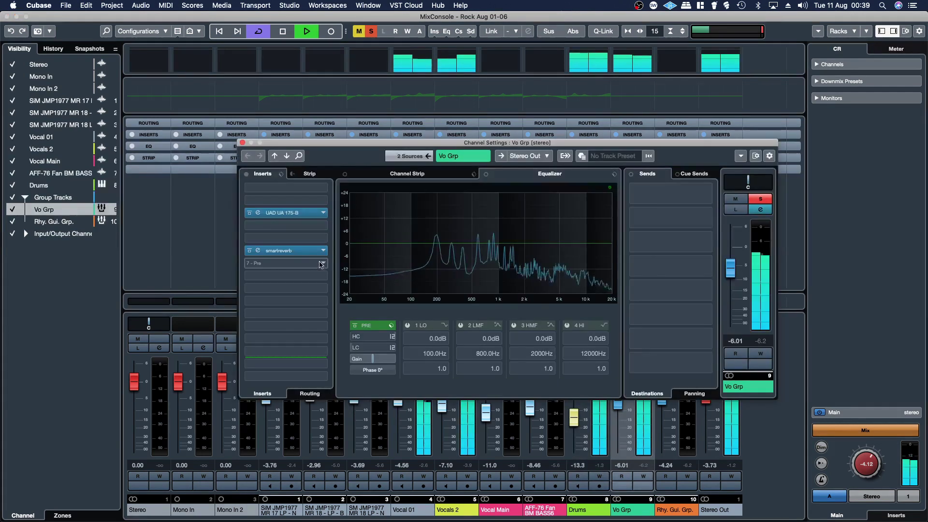
{"action": "left_click", "coordinate": [250, 251]}
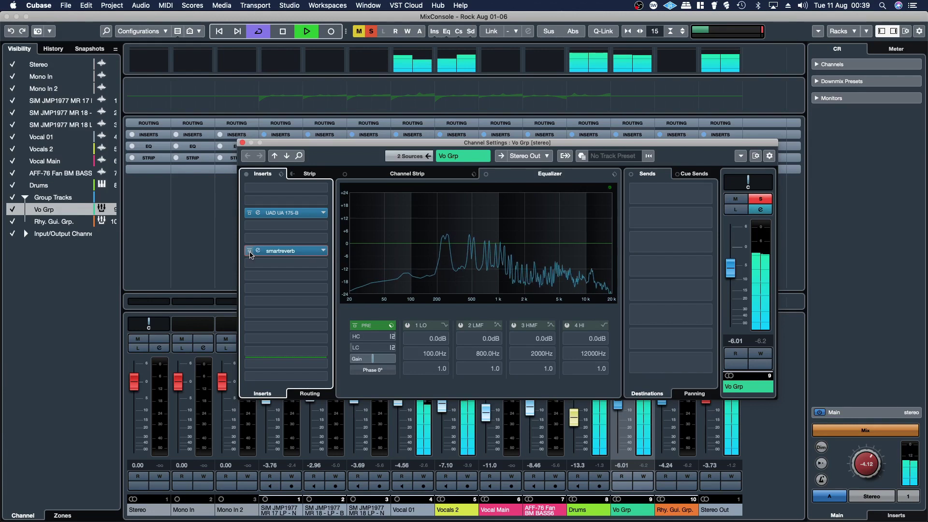
{"action": "left_click", "coordinate": [243, 143]}
{"action": "left_click", "coordinate": [600, 339]}
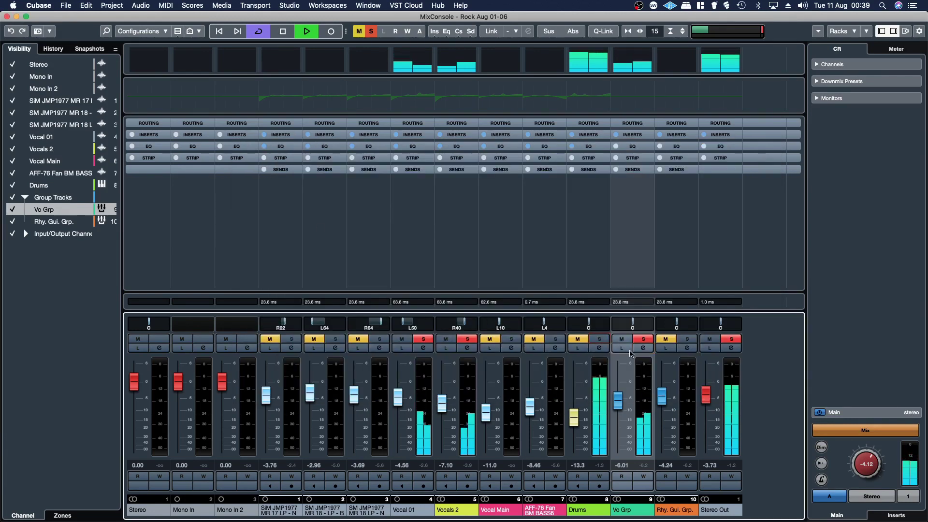
- Compare the soloed Vo Grp with its smart:reverb bypassed and active, then close its channel settings
{"action": "left_click", "coordinate": [642, 349]}
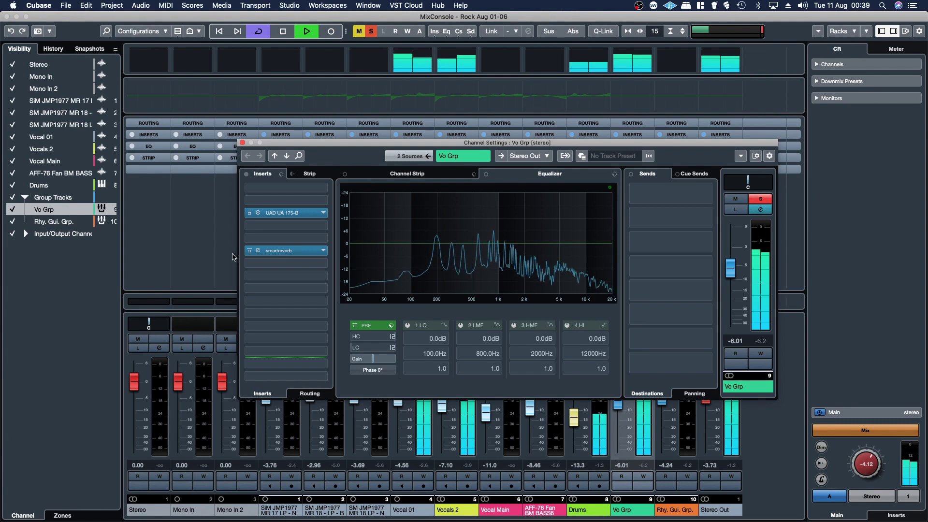
{"action": "left_click", "coordinate": [249, 251]}
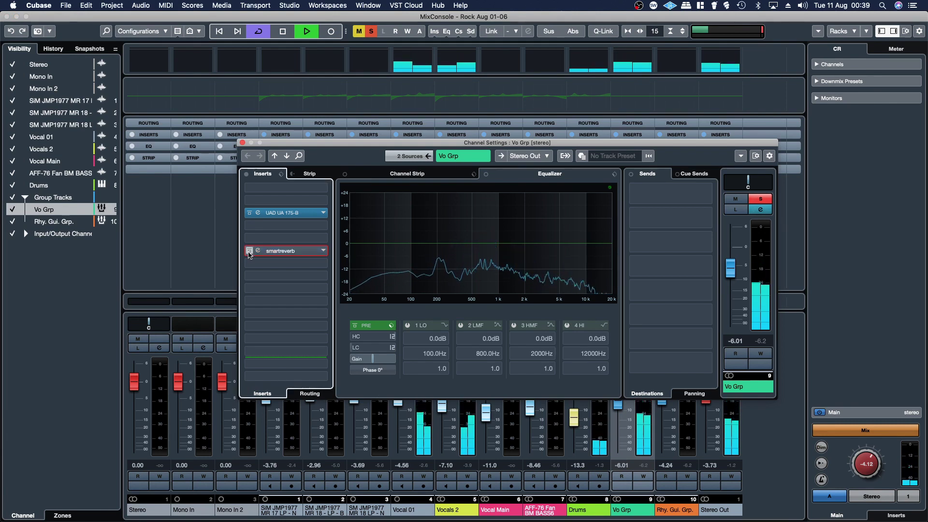
{"action": "left_click", "coordinate": [249, 251]}
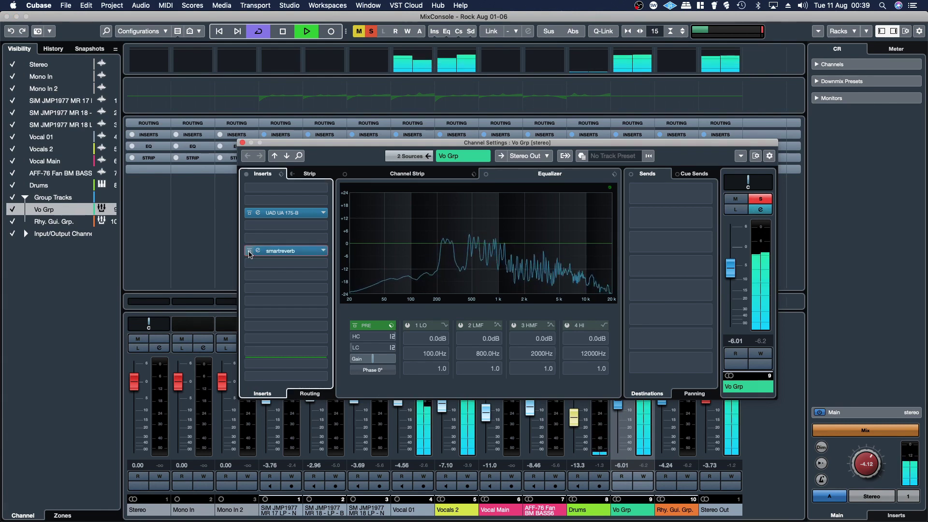
{"action": "left_click", "coordinate": [243, 142]}
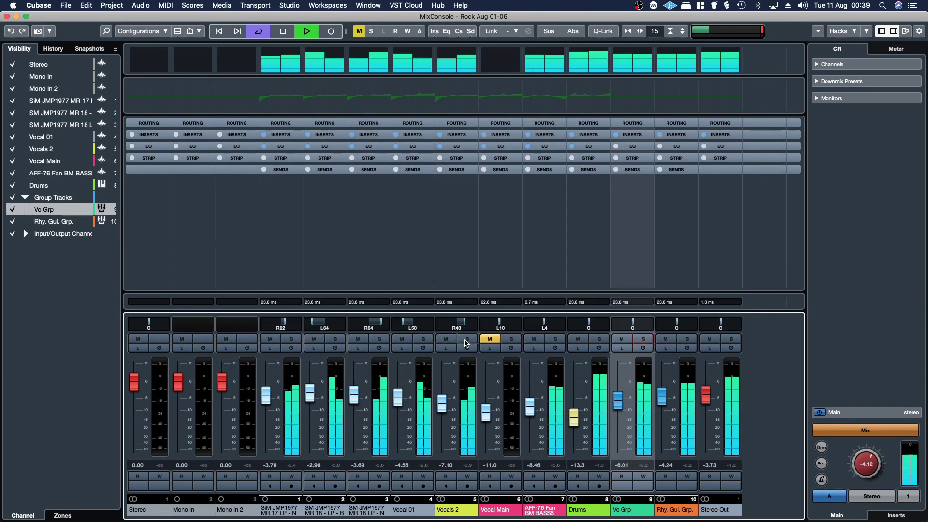
- Clear the solo from the vocal channels and solo the Rhy. Gui. Grp. channel
{"action": "left_click", "coordinate": [423, 339]}
{"action": "left_click", "coordinate": [468, 341]}
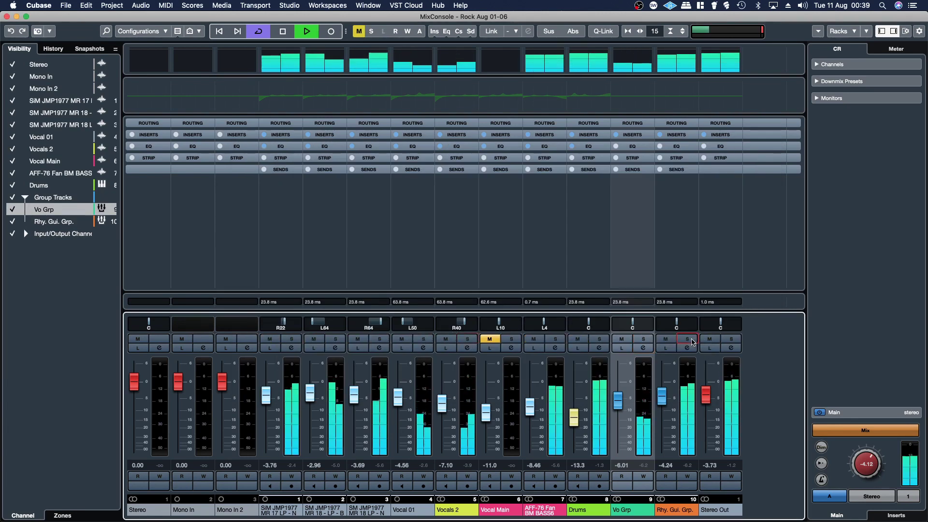
{"action": "left_click", "coordinate": [688, 340]}
- Compare the Rhy. Gui. Grp. with its smart:reverb insert bypassed and active
{"action": "left_click", "coordinate": [688, 349]}
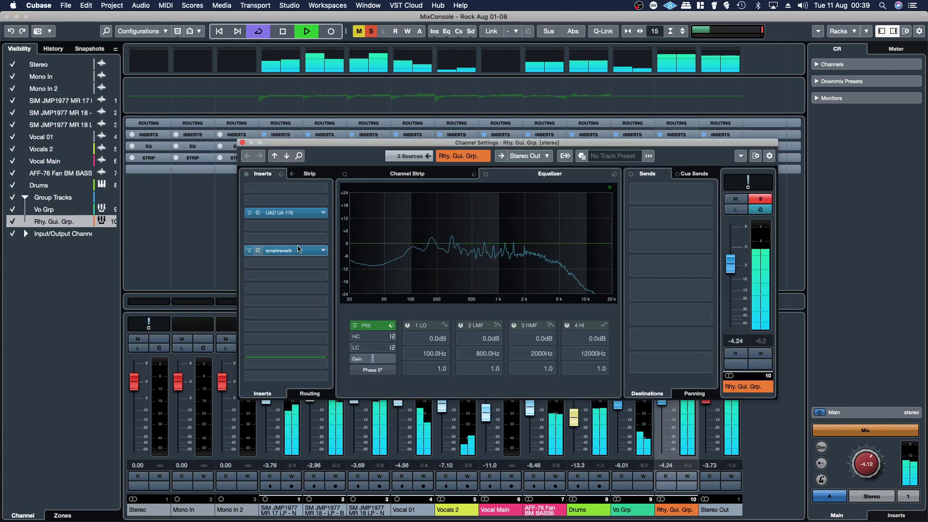
{"action": "left_click", "coordinate": [250, 251]}
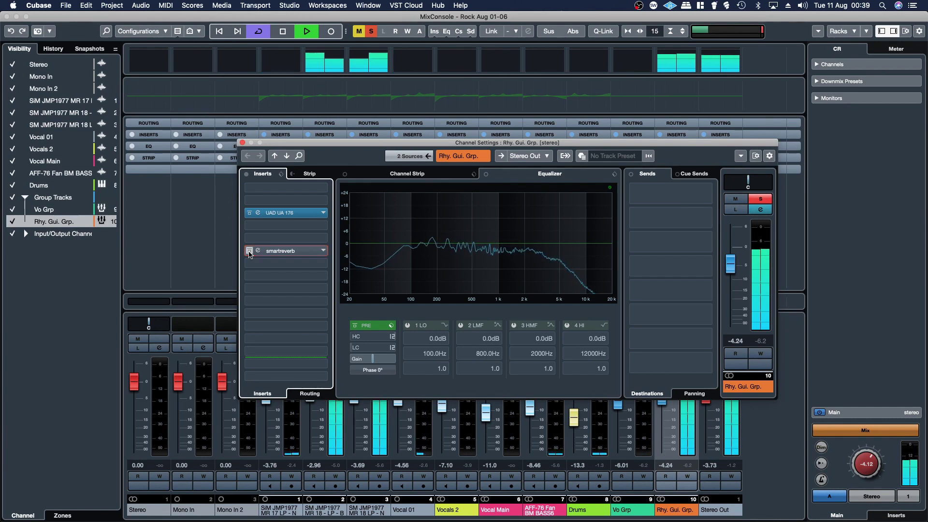
{"action": "left_click", "coordinate": [249, 250]}
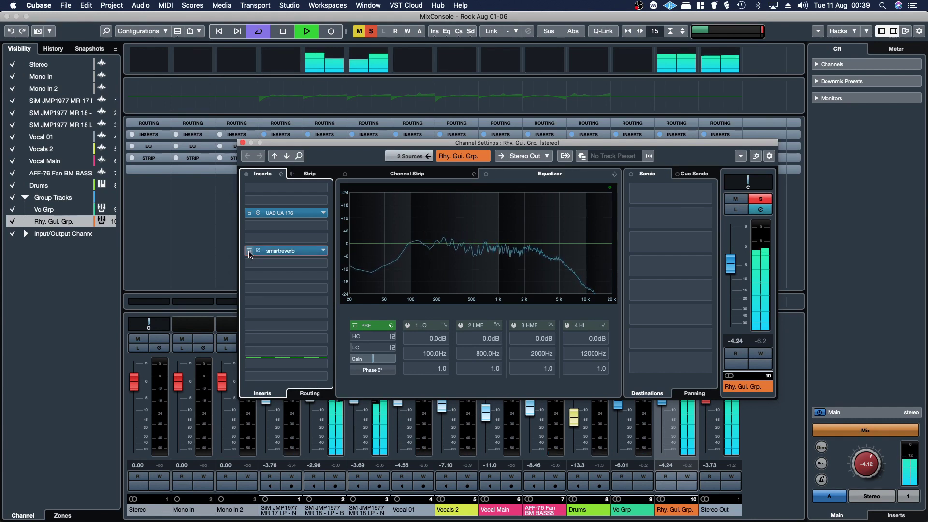
- Open the Rhy. Gui. Grp. reverb and shift its matrix point slightly towards rich and artificial, trying an intimate position on the way
{"action": "left_click", "coordinate": [274, 251]}
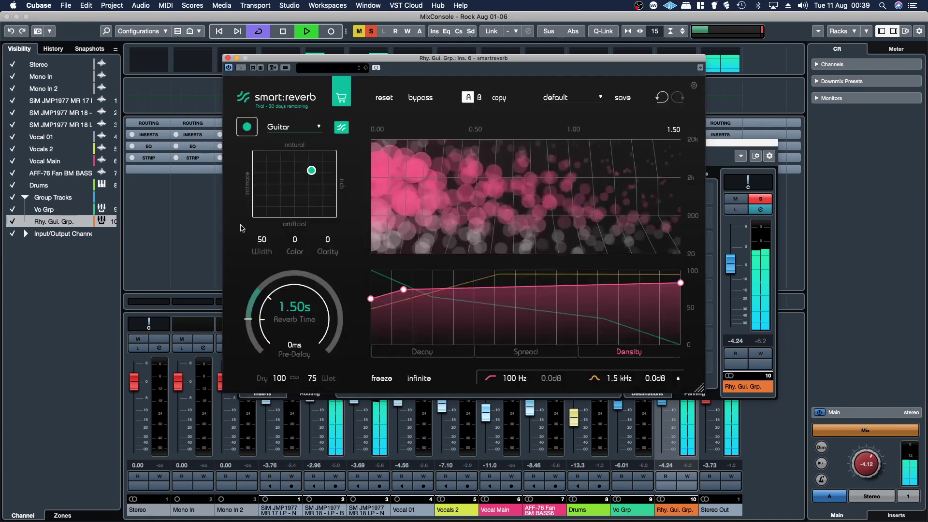
{"action": "left_click_drag", "start_coordinate": [287, 177], "coordinate": [279, 176]}
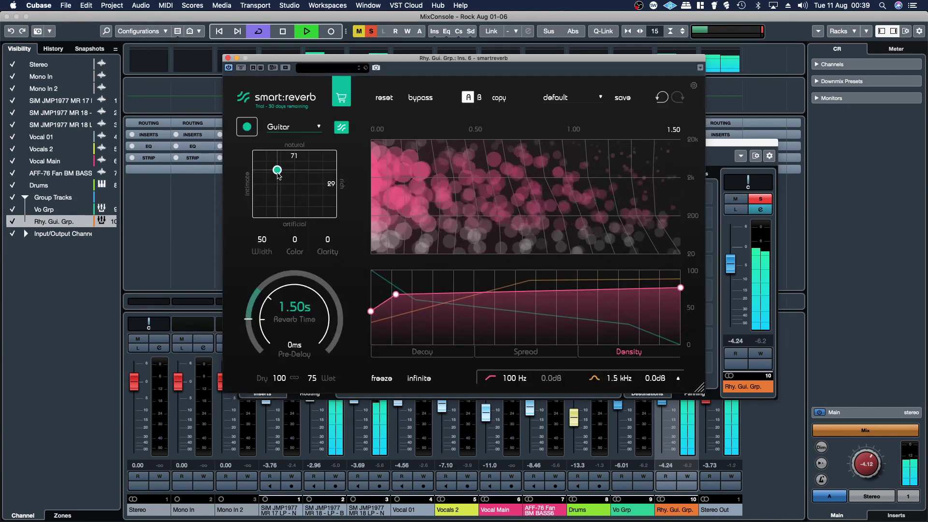
{"action": "left_click_drag", "start_coordinate": [278, 175], "coordinate": [319, 182]}
{"action": "left_click_drag", "start_coordinate": [319, 182], "coordinate": [314, 181]}
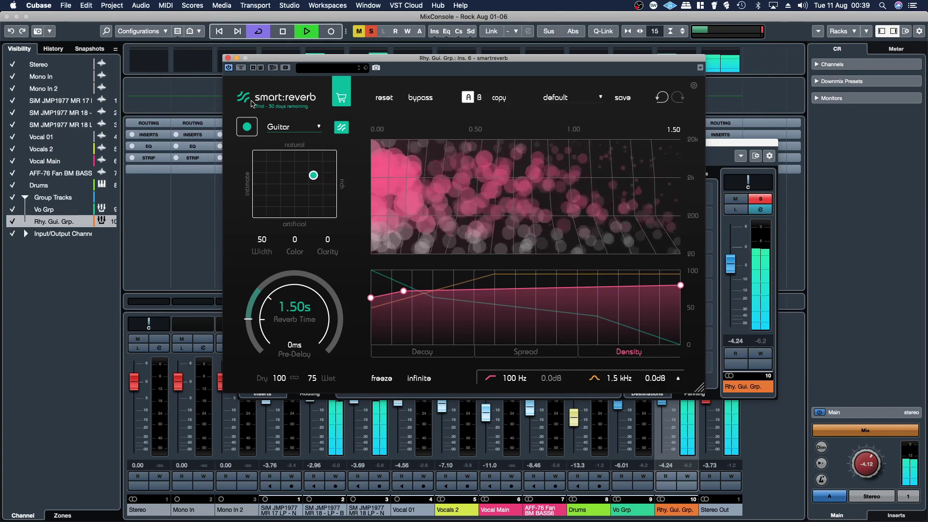
- Check the adjusted Rhy. Gui. Grp. reverb against its bypassed sound, then close the reverb and channel settings
{"action": "left_click", "coordinate": [240, 67]}
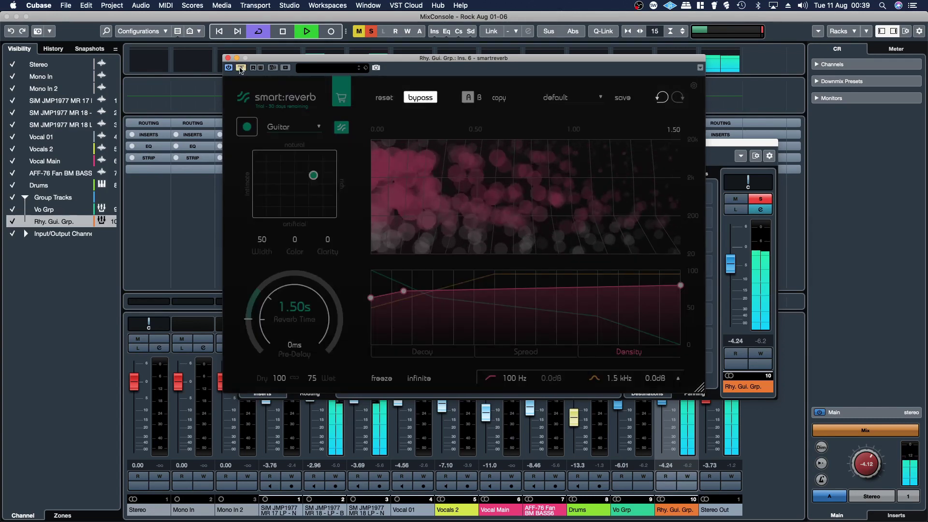
{"action": "left_click", "coordinate": [241, 67]}
{"action": "left_click", "coordinate": [228, 58]}
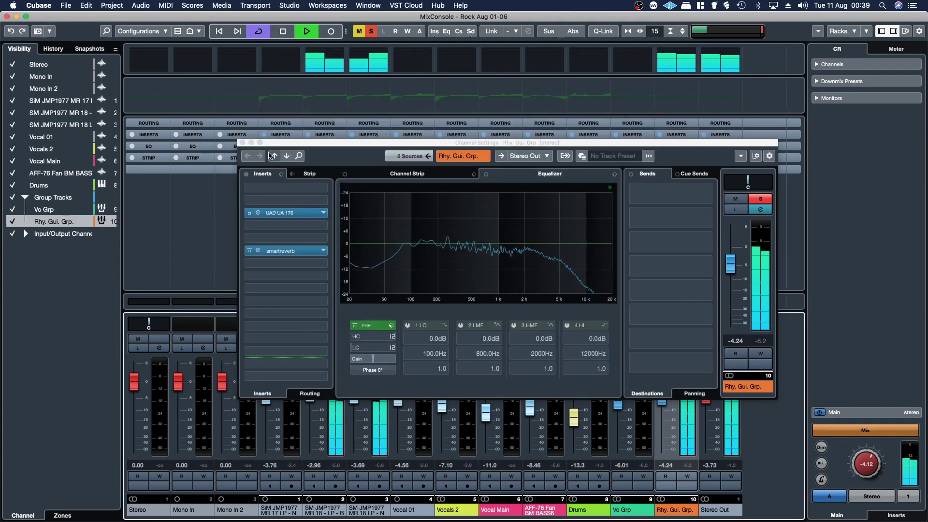
{"action": "left_click", "coordinate": [243, 143]}
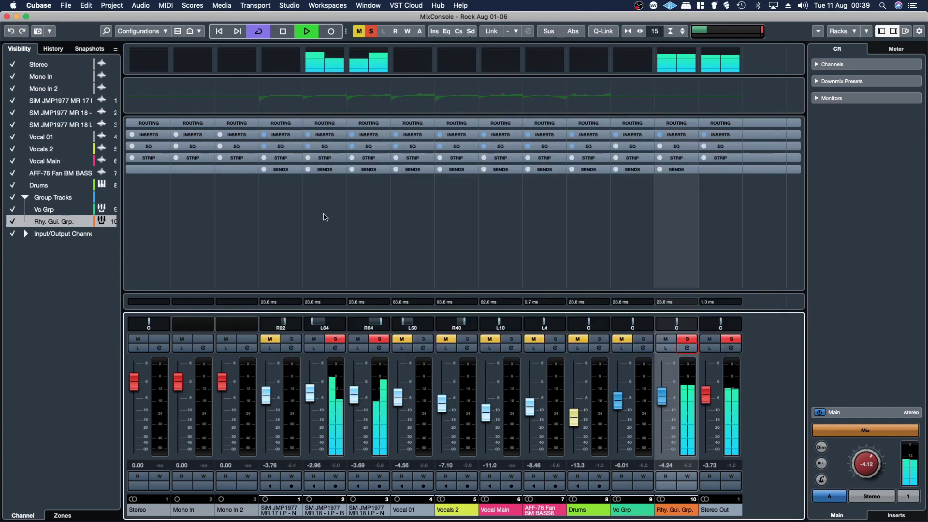
- Clear the Rhy. Gui. Grp. solo, solo the SiM JMP1977 MR 17 LP - N guitar and return to the project window
{"action": "left_click", "coordinate": [690, 341]}
{"action": "left_click", "coordinate": [291, 340]}
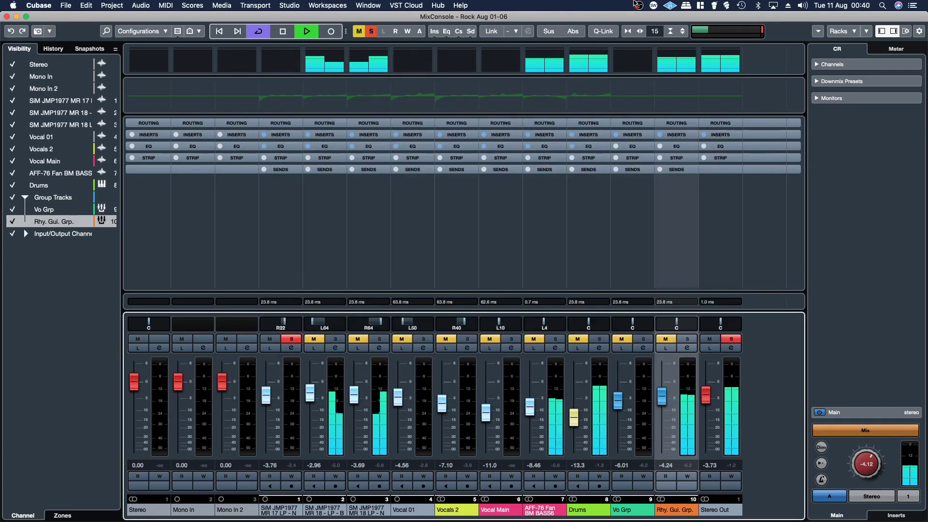
{"action": "key", "text": "F3"}
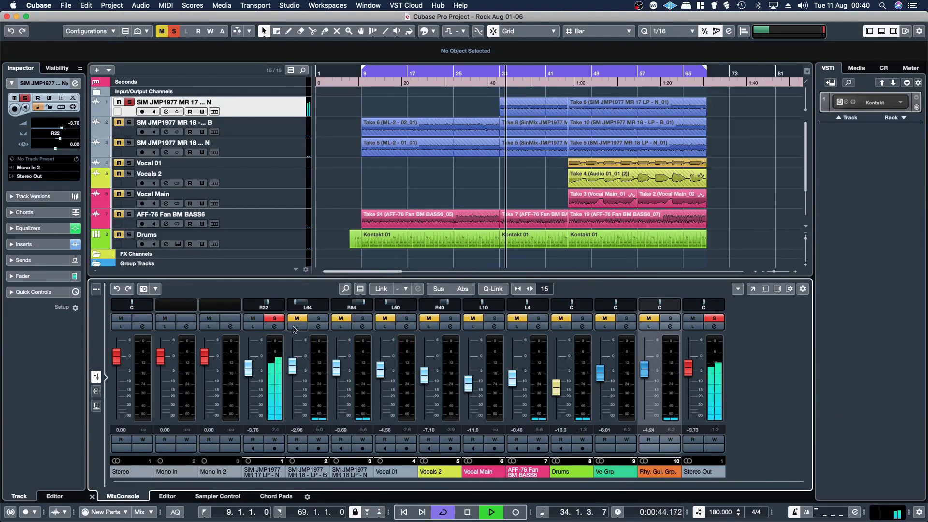
- Compare the soloed MR 17 guitar with its smartreverb insert bypassed and active, then clear its solo and close the channel settings
{"action": "left_click", "coordinate": [275, 326]}
{"action": "left_click", "coordinate": [249, 276]}
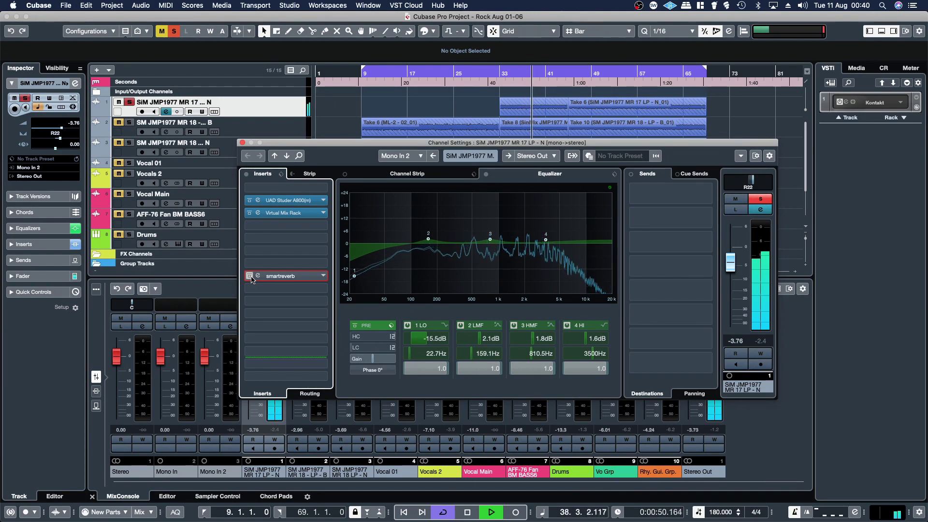
{"action": "left_click", "coordinate": [249, 276]}
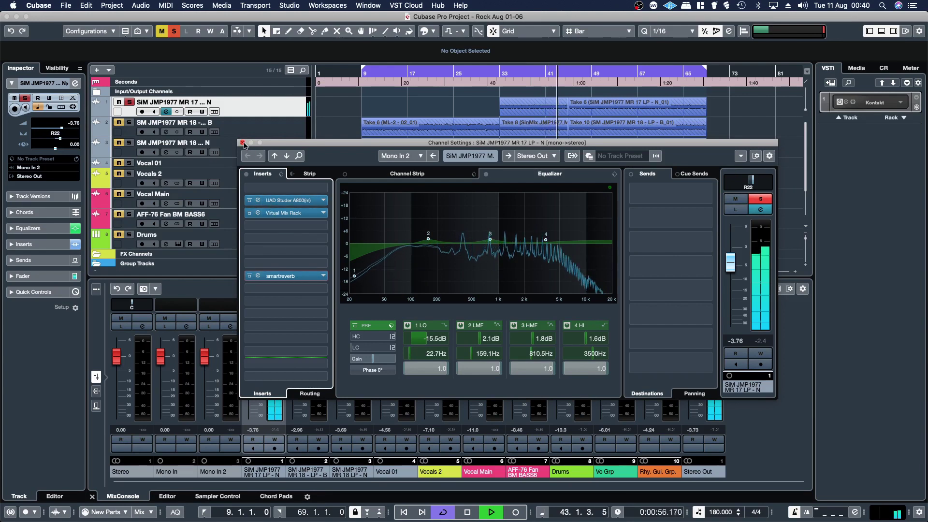
{"action": "left_click", "coordinate": [761, 199]}
{"action": "left_click", "coordinate": [243, 143]}
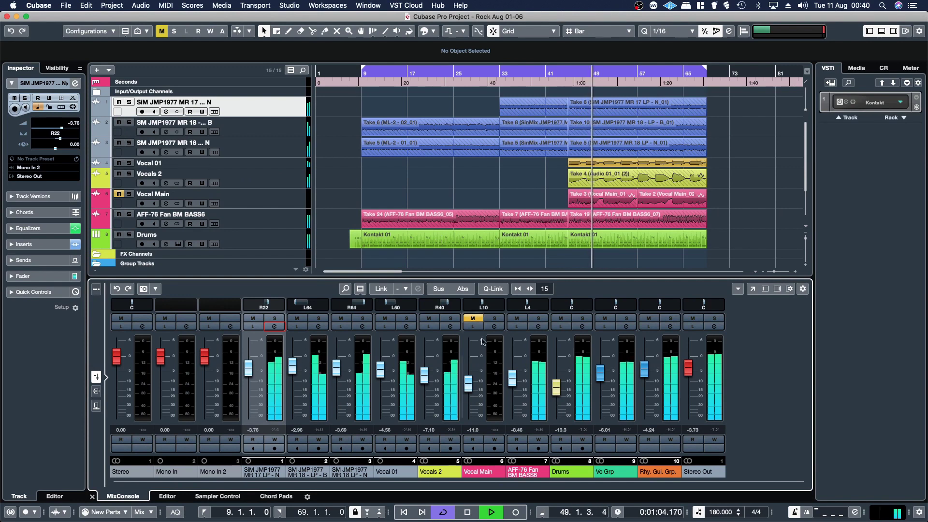
- Set the Vo Grp level to -5.51 and pan Vocals 2 to R50, then stop playback
{"action": "left_click_drag", "start_coordinate": [603, 382], "coordinate": [604, 380]}
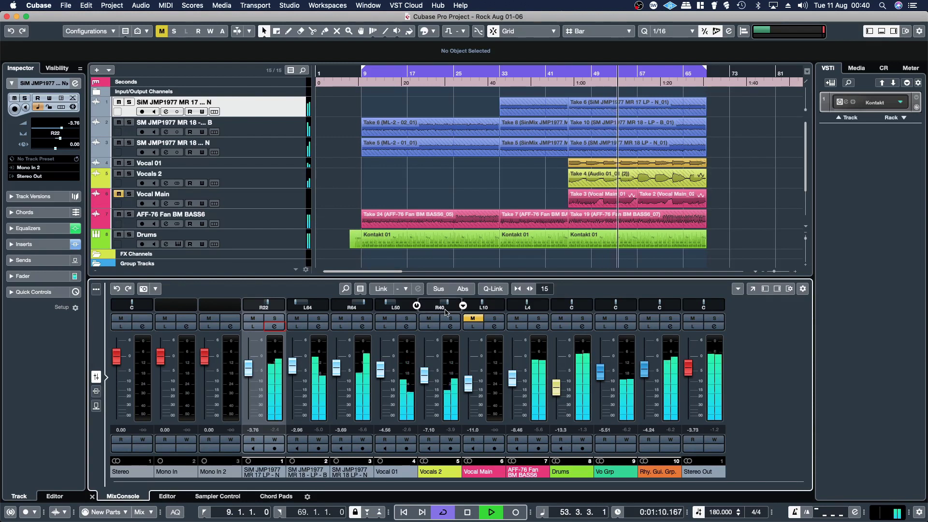
{"action": "left_click_drag", "start_coordinate": [445, 310], "coordinate": [445, 312]}
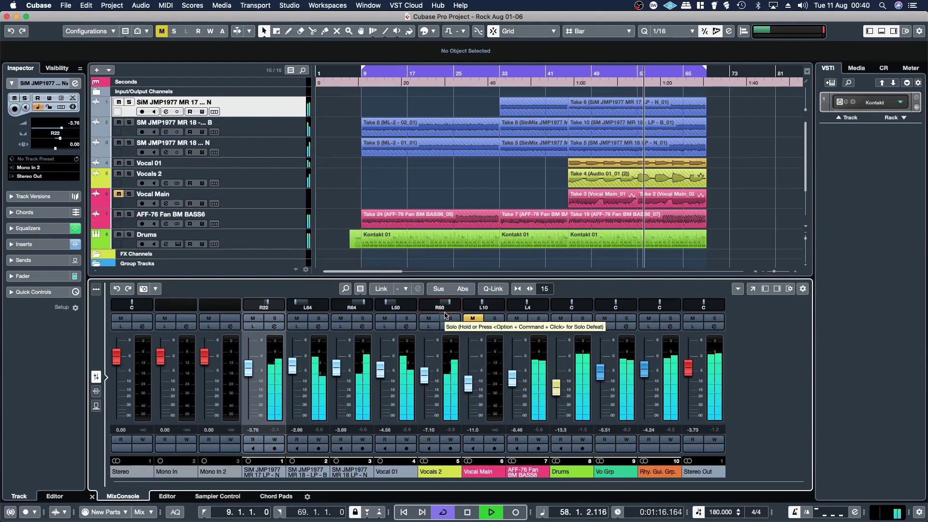
{"action": "left_click", "coordinate": [467, 514]}
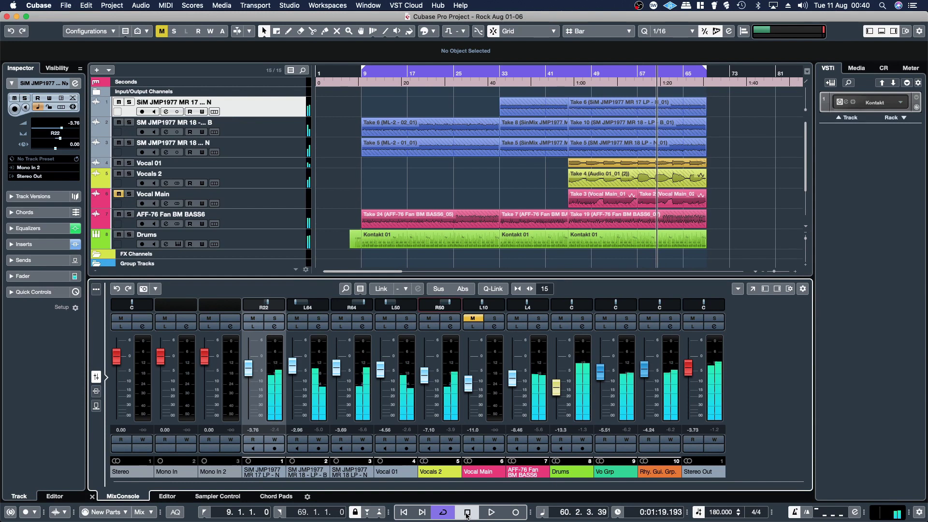